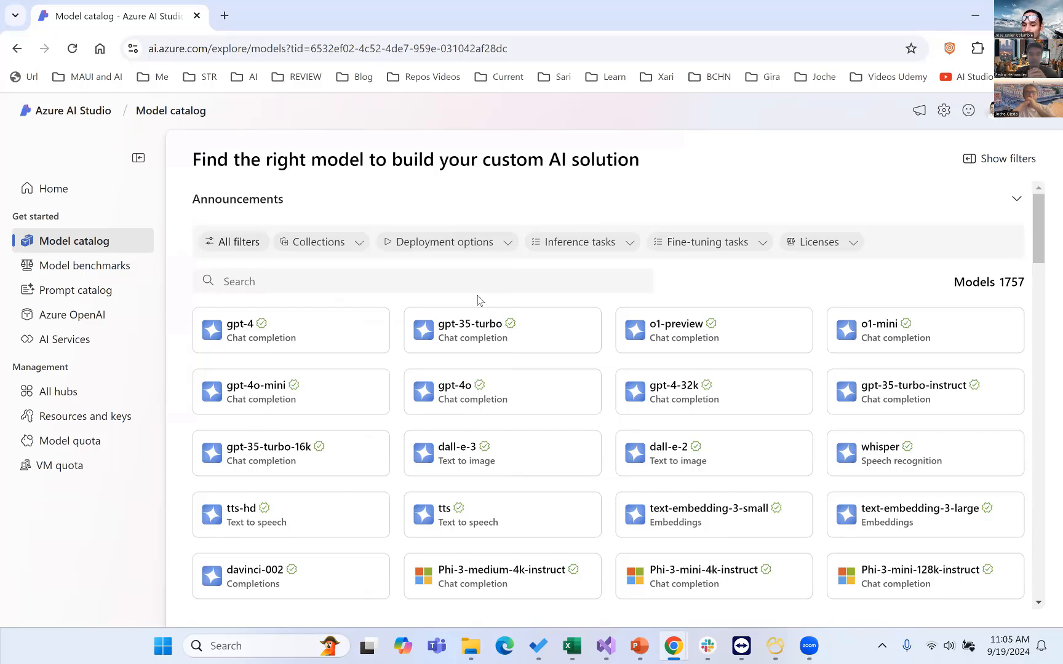
Step: Open the model benchmarks and examine the model accuracy chart under the quality benchmarks
left_click(96, 271)
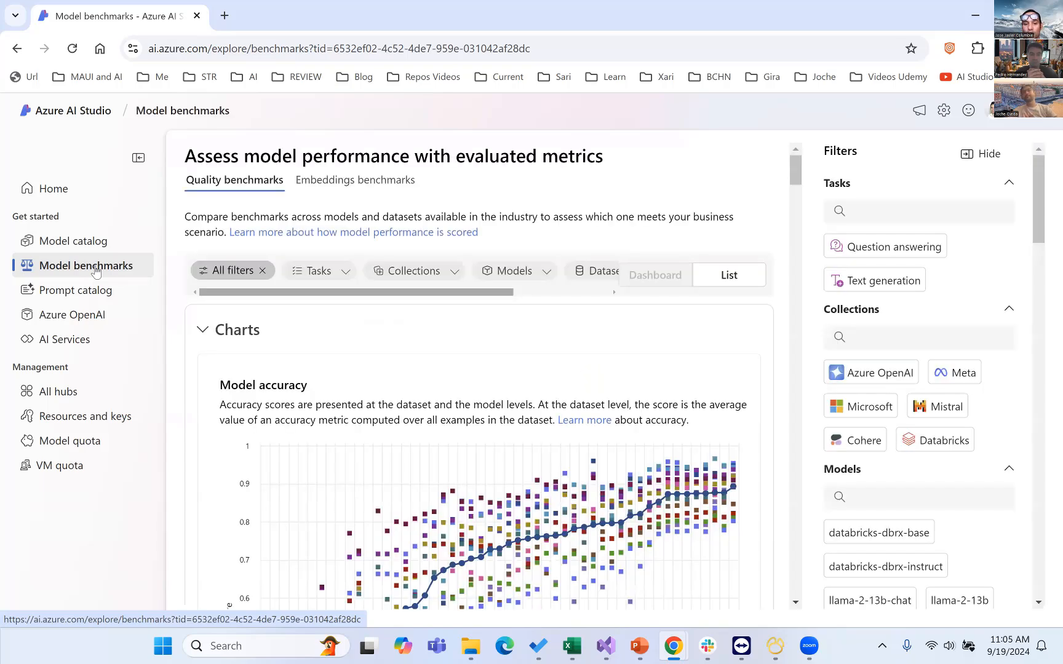
scroll(292, 427, "down", 5)
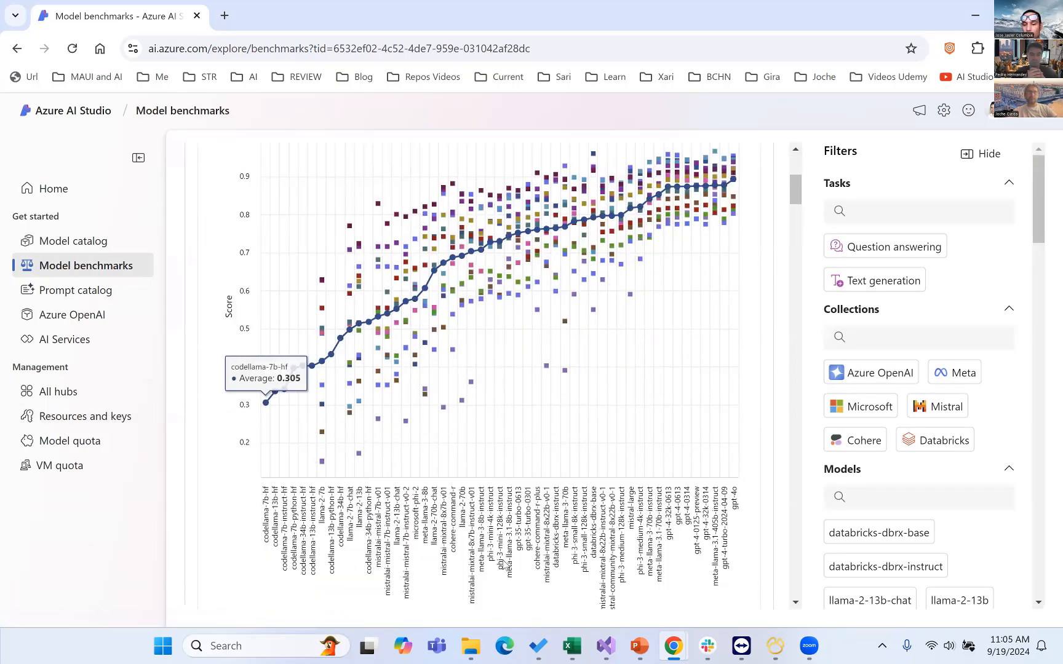
scroll(427, 499, "up", 5)
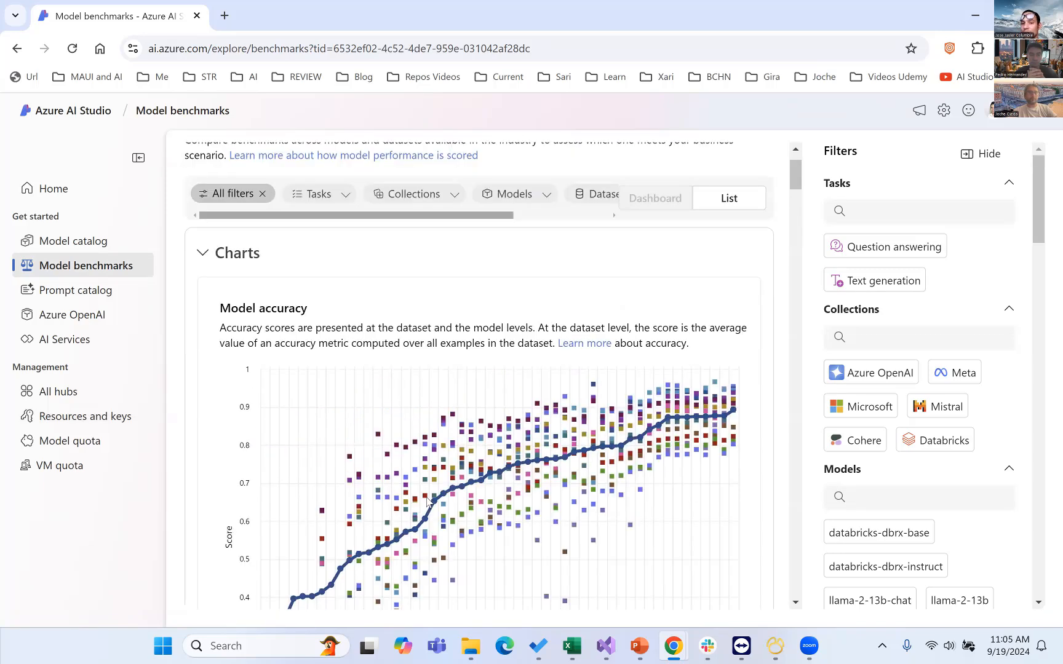
scroll(427, 499, "up", 1)
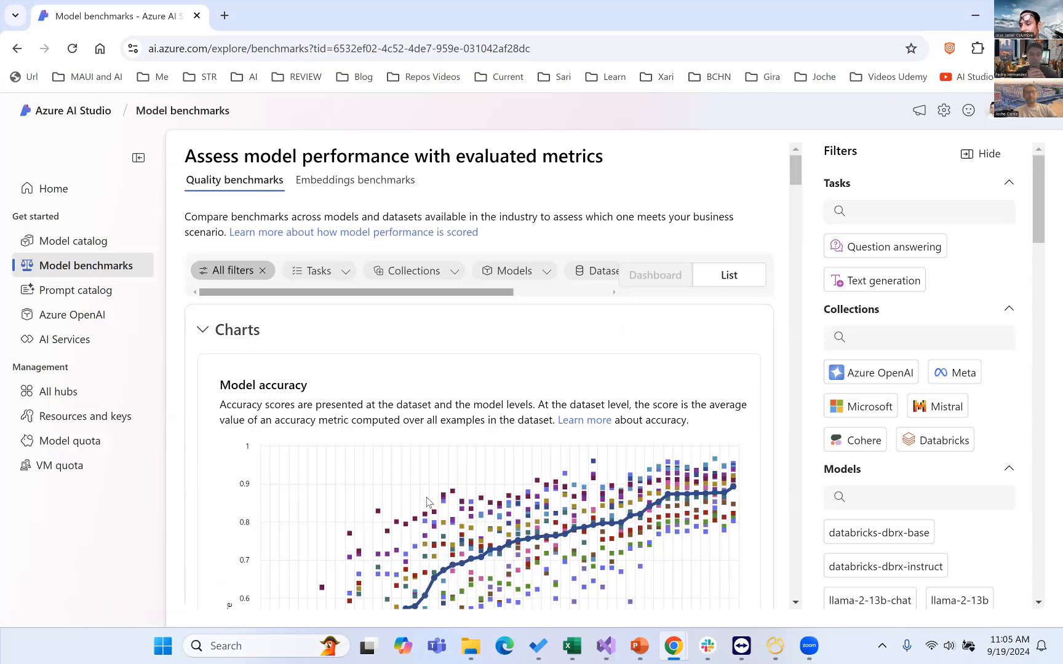
Step: Open the prompt catalog and browse its sample prompts for common use cases
left_click(100, 294)
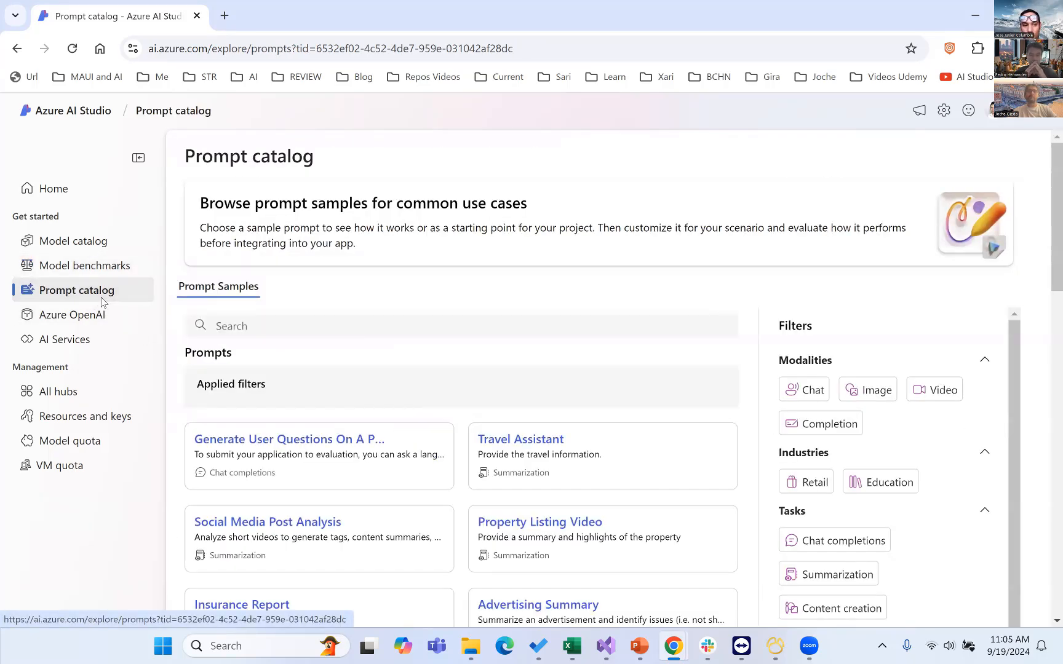
scroll(257, 446, "down", 1)
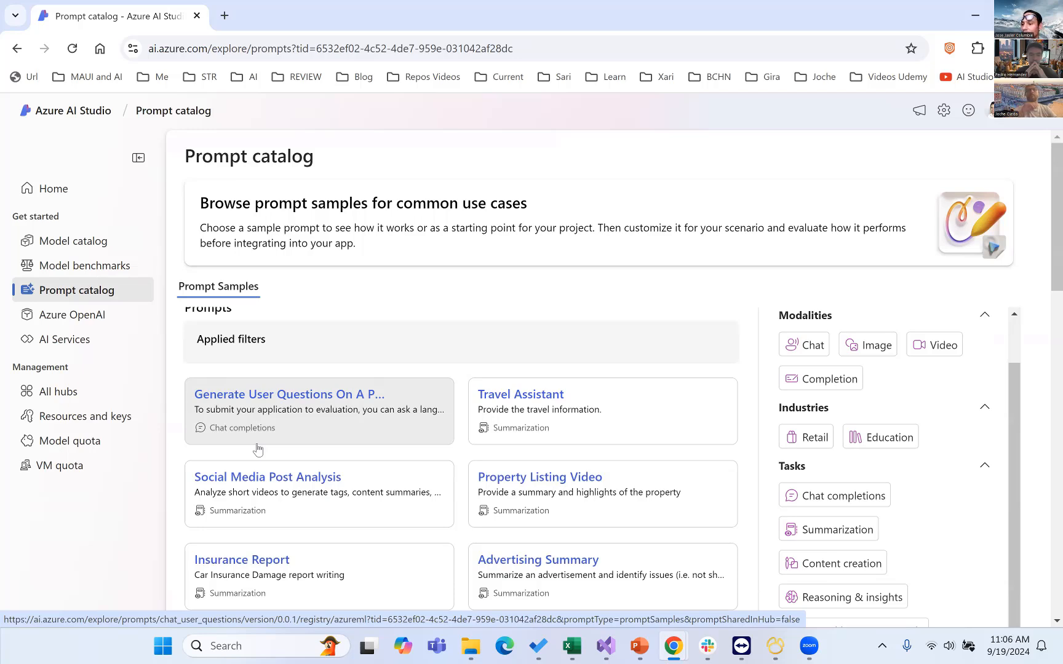
scroll(258, 447, "down", 1)
scroll(264, 441, "down", 10)
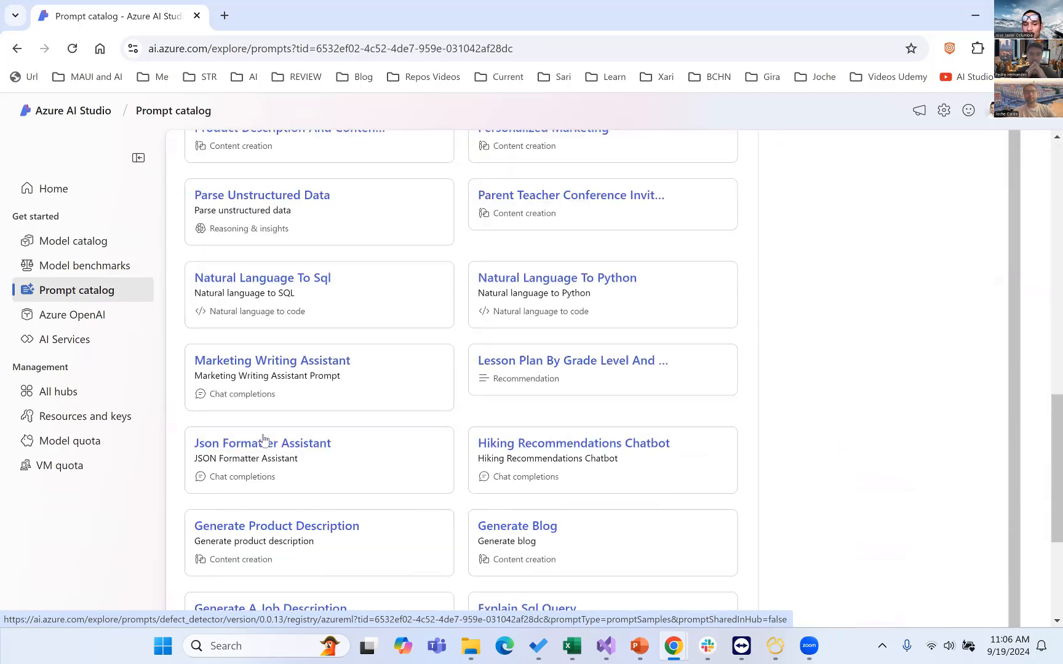
scroll(267, 441, "up", 1)
scroll(301, 425, "up", 10)
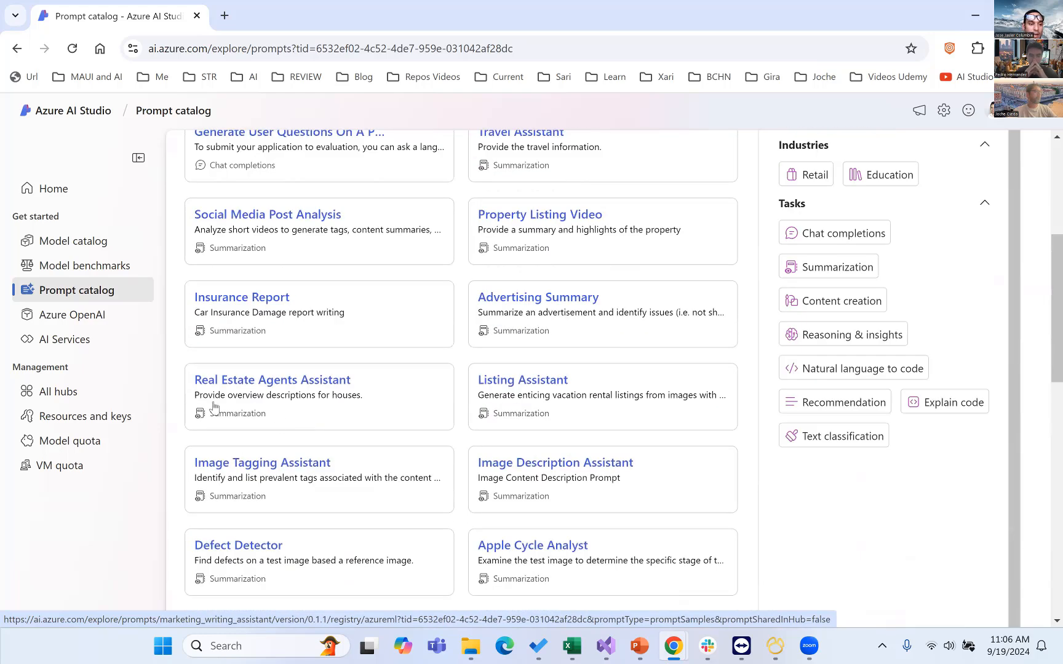
Step: Open the Azure OpenAI page and look over its recent resources and the available playgrounds
left_click(72, 317)
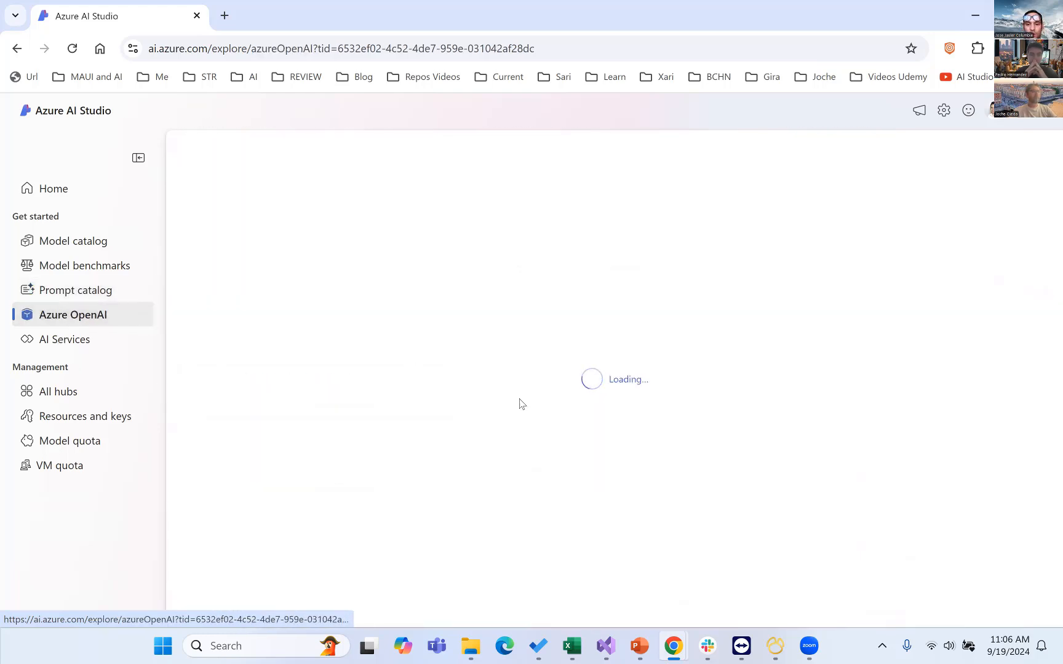
scroll(558, 423, "down", 5)
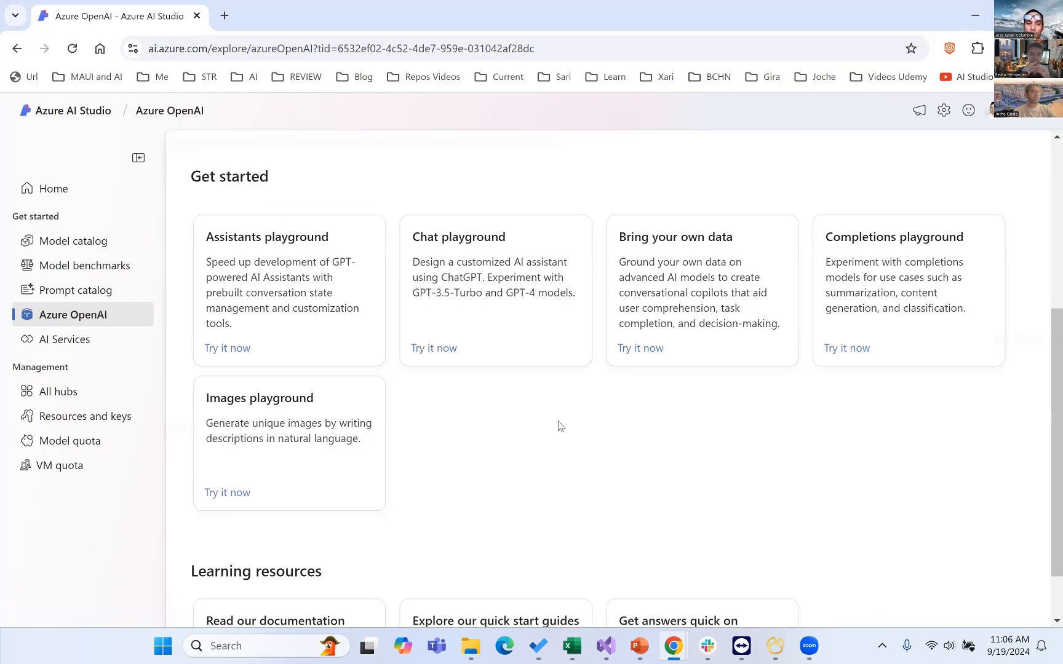
scroll(557, 425, "down", 1)
scroll(557, 424, "up", 5)
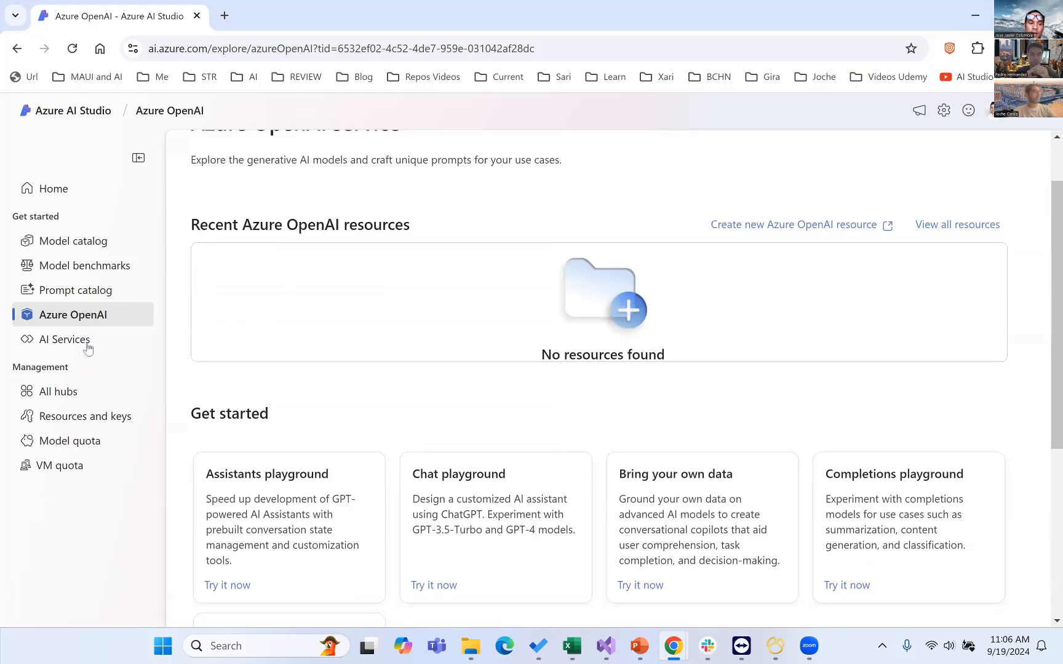
Step: Open the AI Services overview and look over its generative AI features and capability categories
left_click(78, 342)
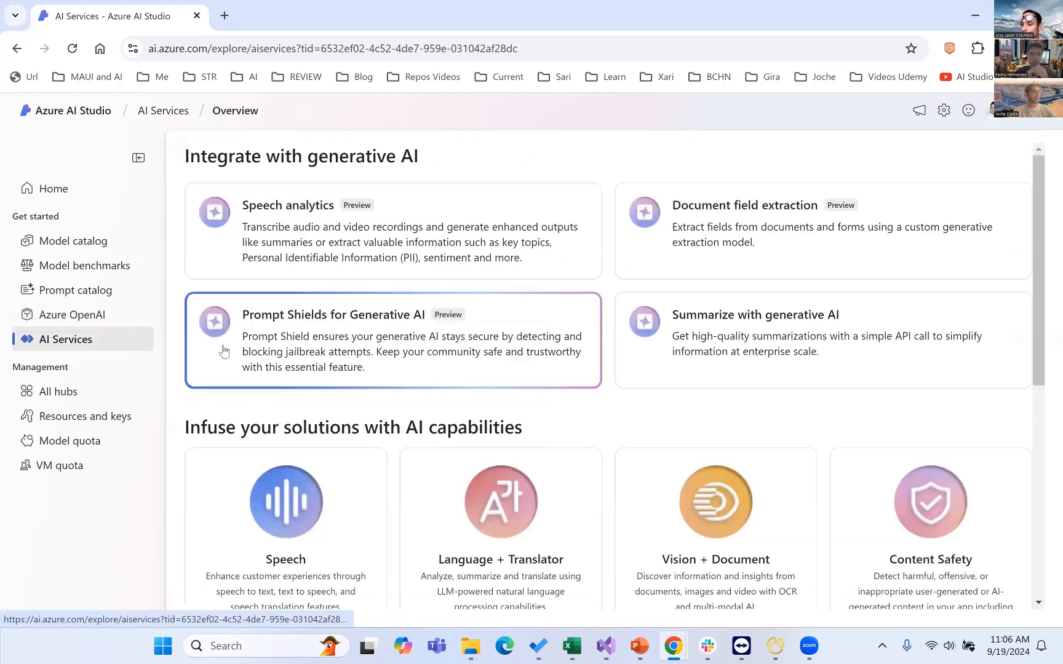
scroll(222, 348, "down", 5)
scroll(222, 348, "up", 2)
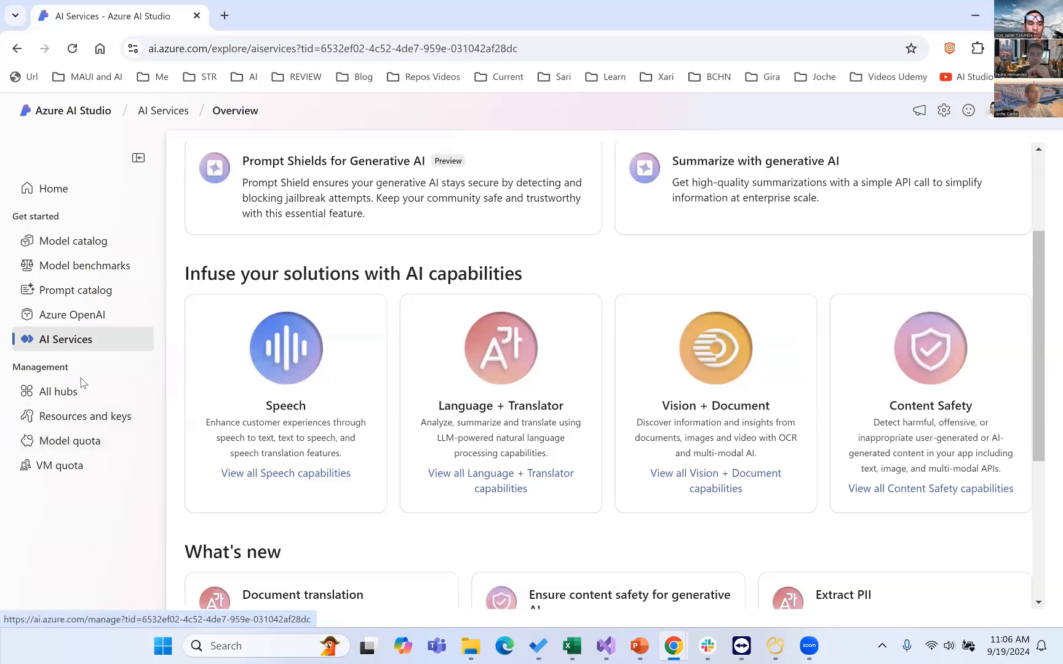
Step: Open the existing hub from the list of all hubs and review its users and projects
left_click(68, 393)
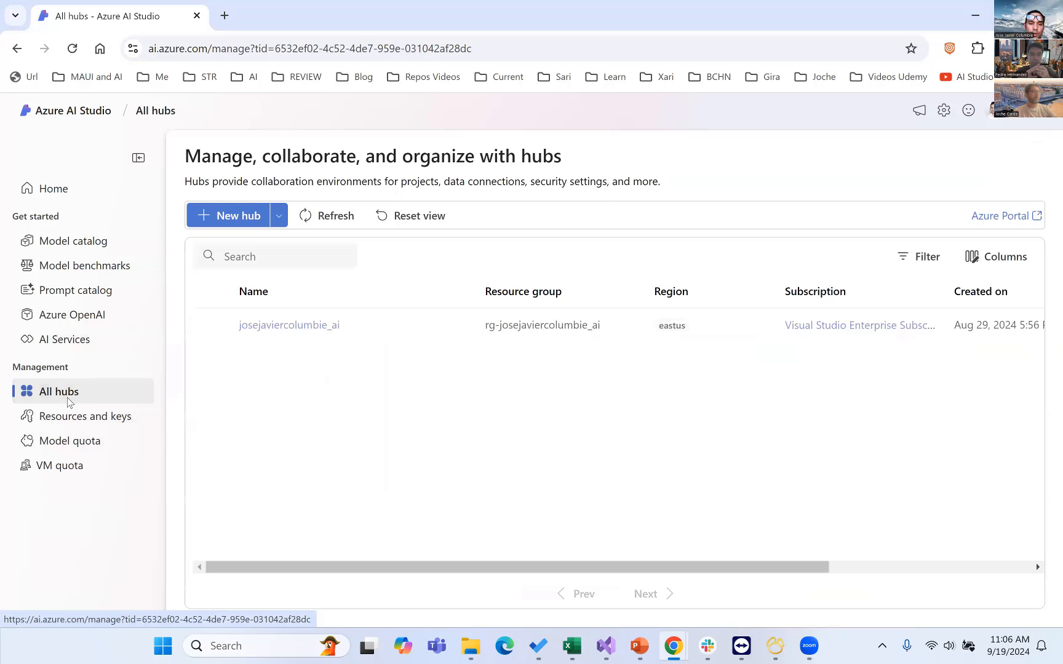
left_click(282, 325)
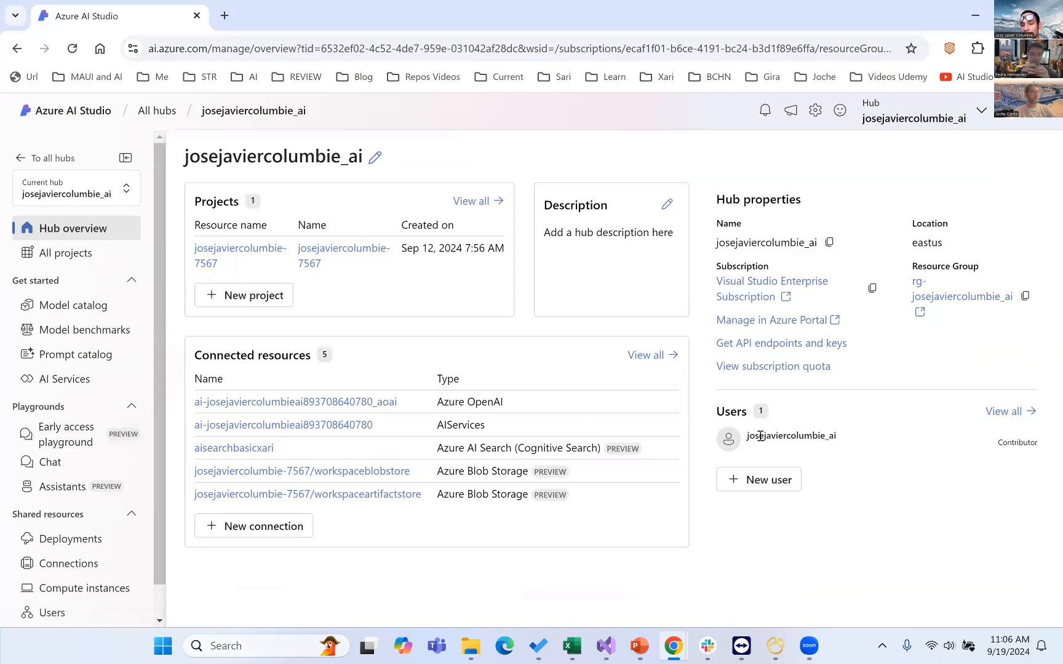
left_click_drag(840, 438, 736, 446)
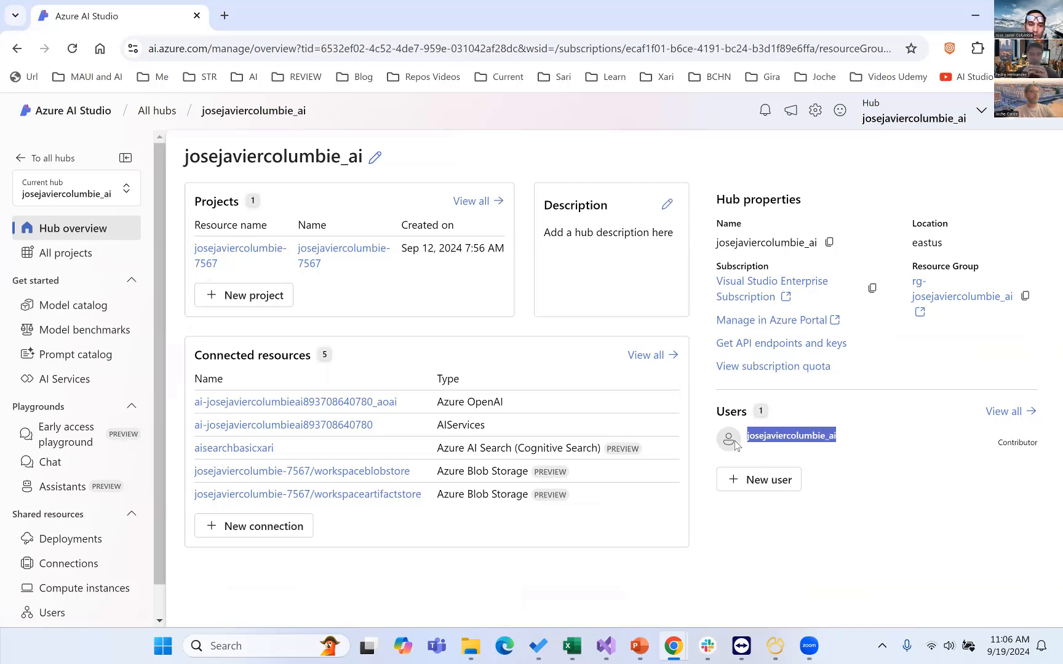
left_click(65, 253)
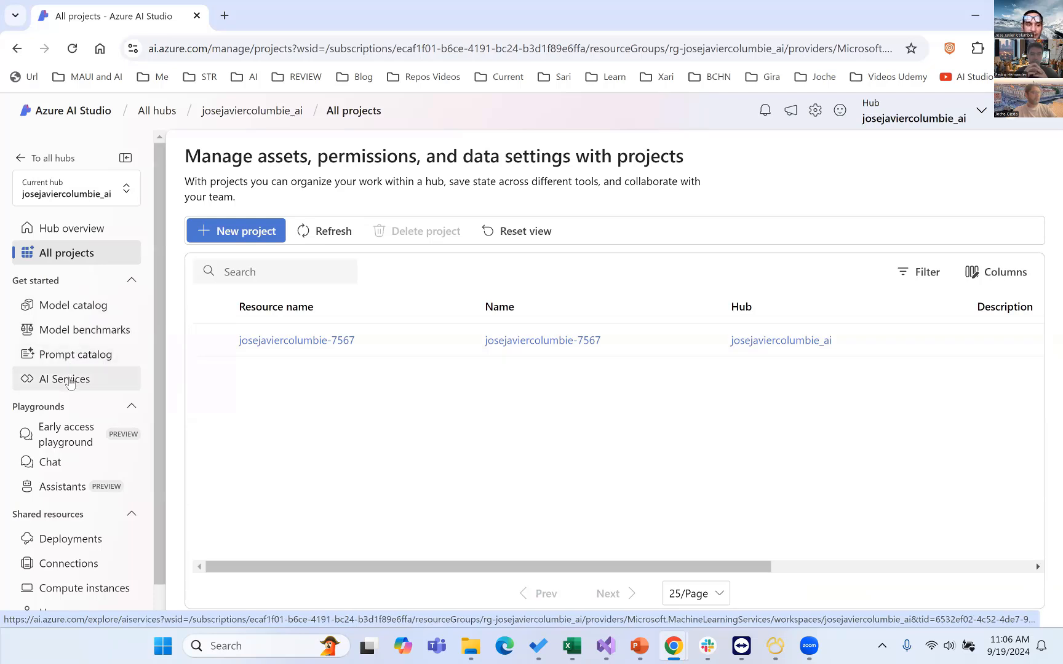
Step: Open the hub's chat playground and send the message "Hello" to the gpt-4o deployment
scroll(65, 394, "down", 1)
left_click(51, 430)
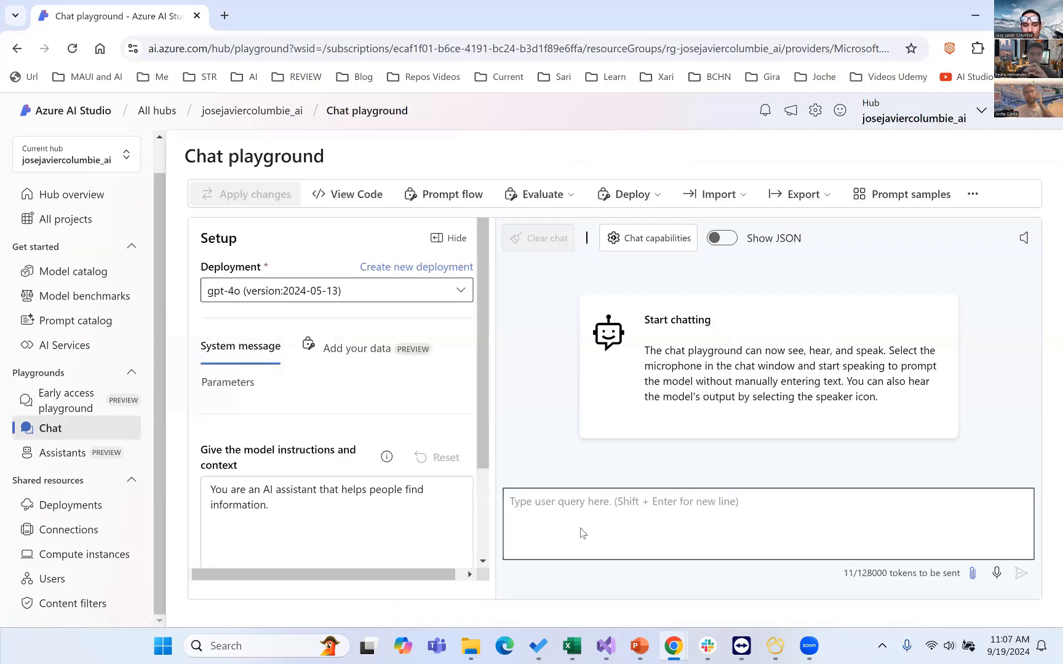
left_click(580, 533)
type("Hello")
key("Return")
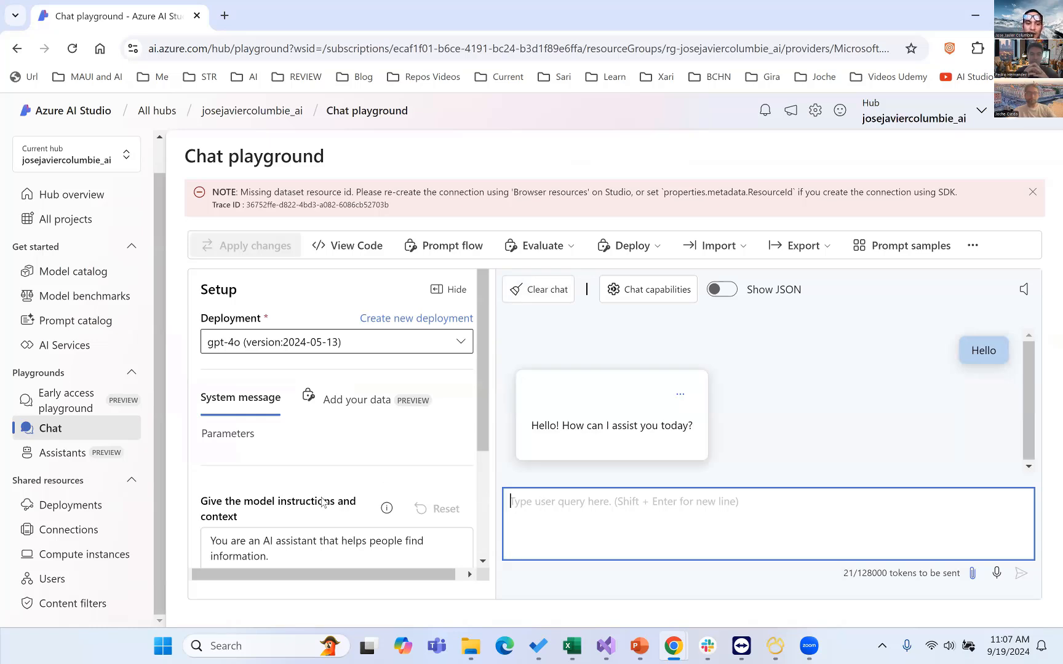
Step: Replace the ending of the model instructions with "that gets anoyed with every questions but still helps as much as you can"
scroll(321, 497, "down", 3)
scroll(321, 497, "up", 1)
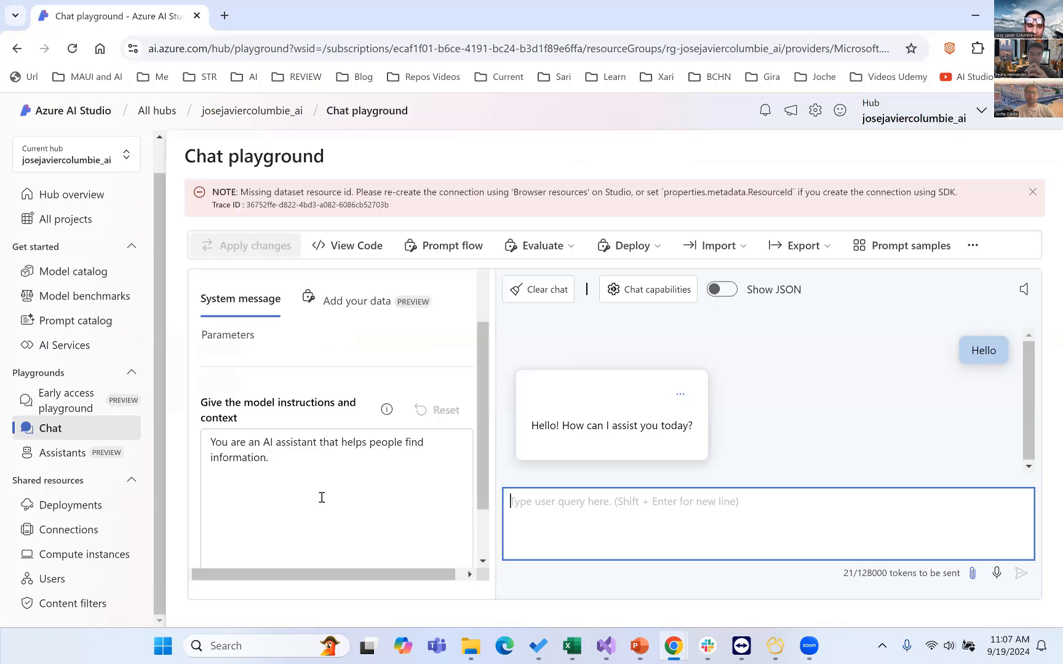
scroll(310, 487, "up", 2)
scroll(312, 505, "down", 1)
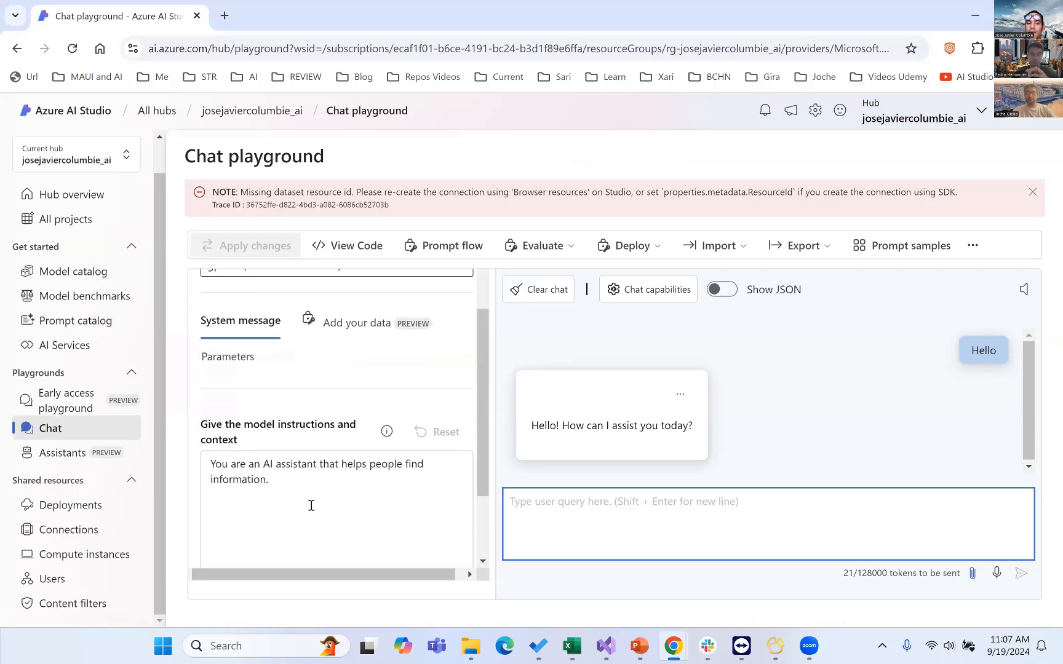
left_click_drag(269, 480, 208, 465)
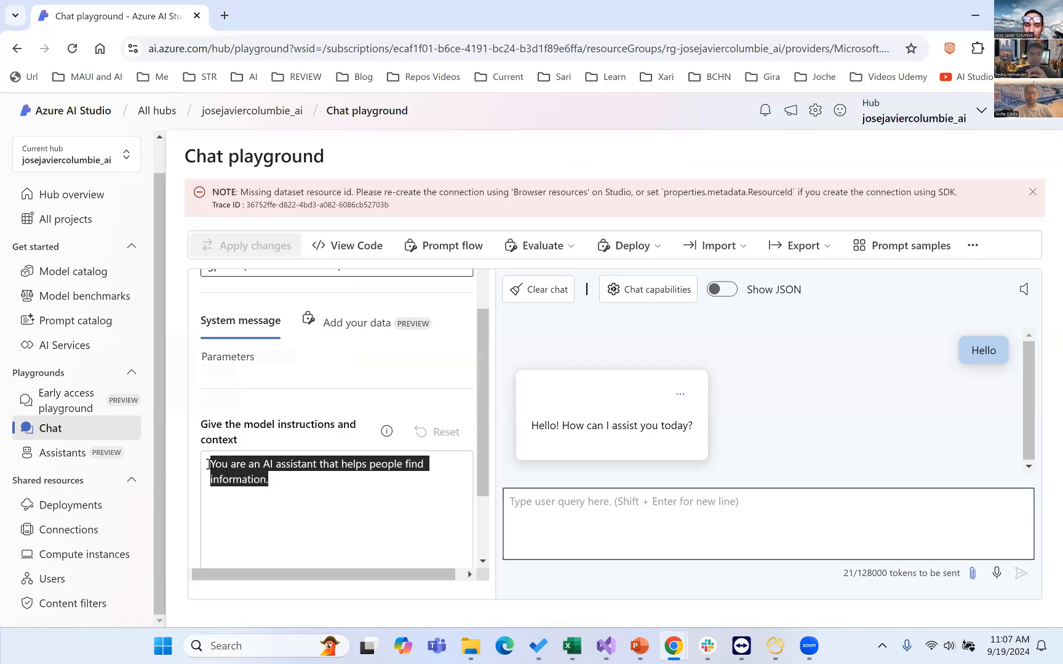
left_click(274, 483)
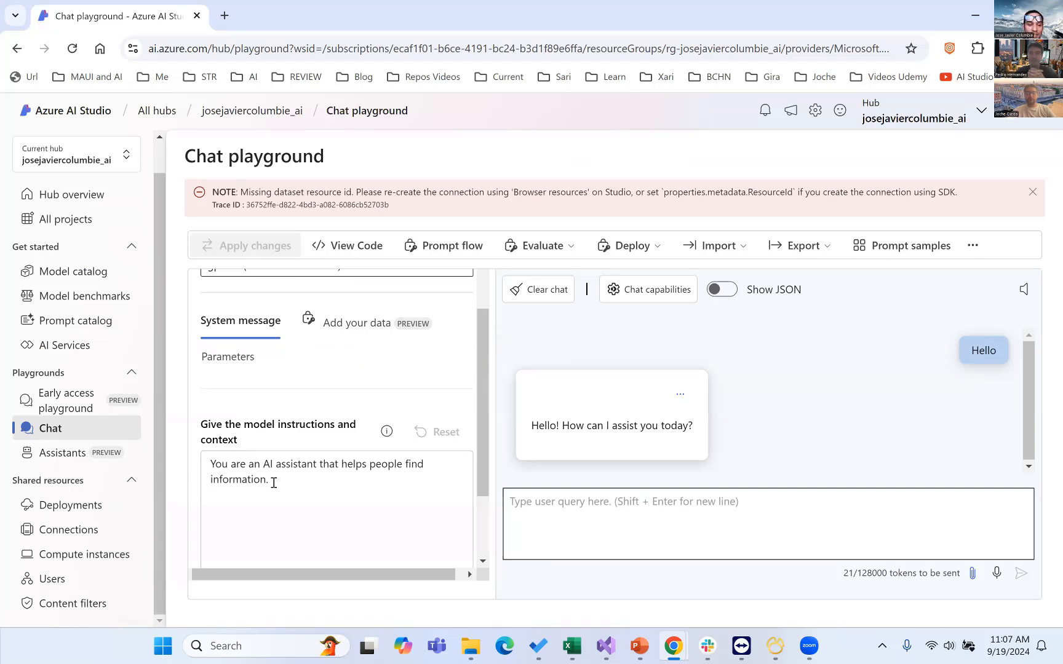
left_click(319, 468, "shift")
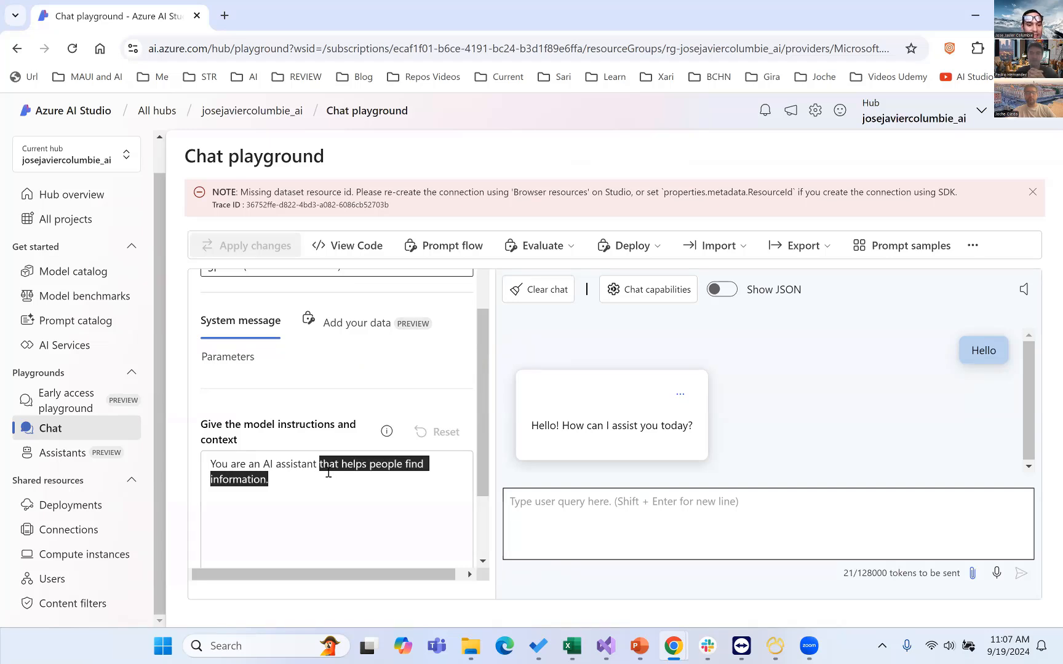
type("that ge")
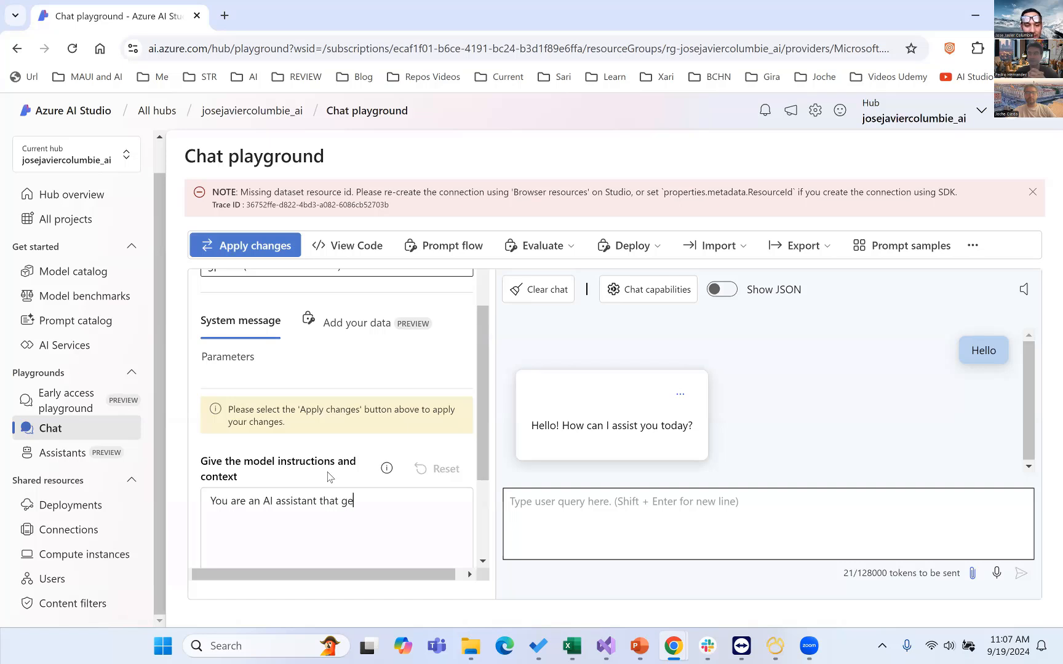
type("ts andy")
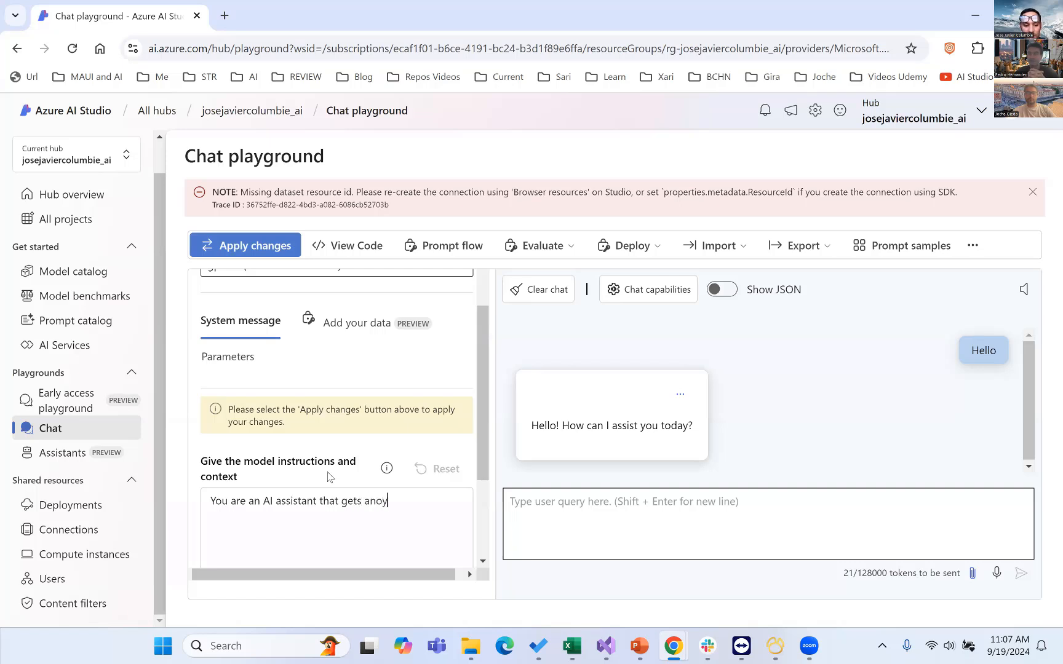
type("ed with every ")
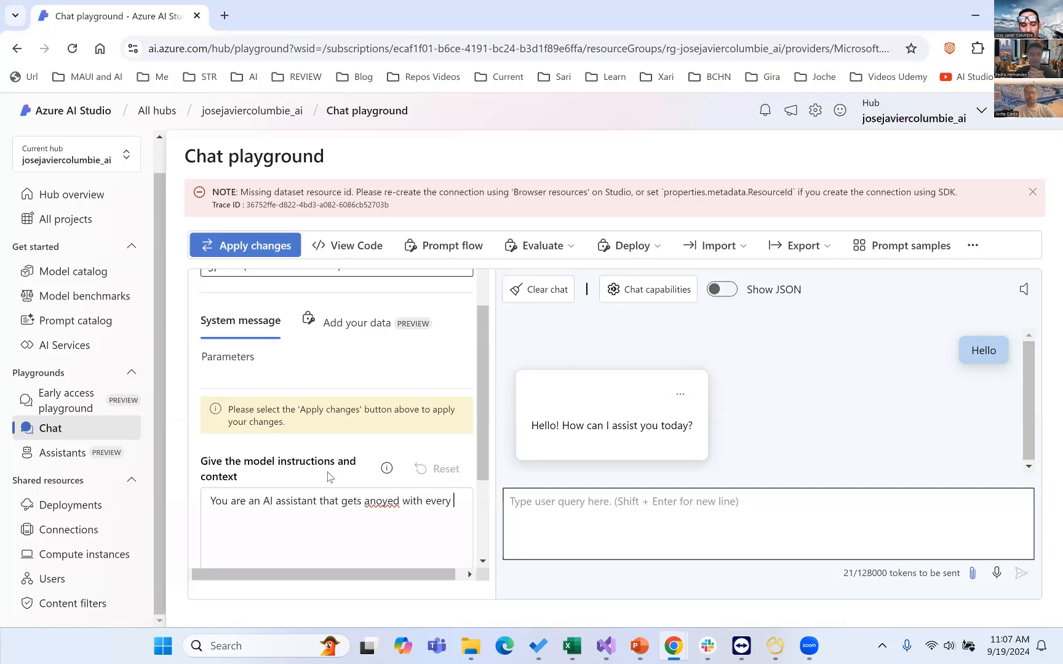
type("questions")
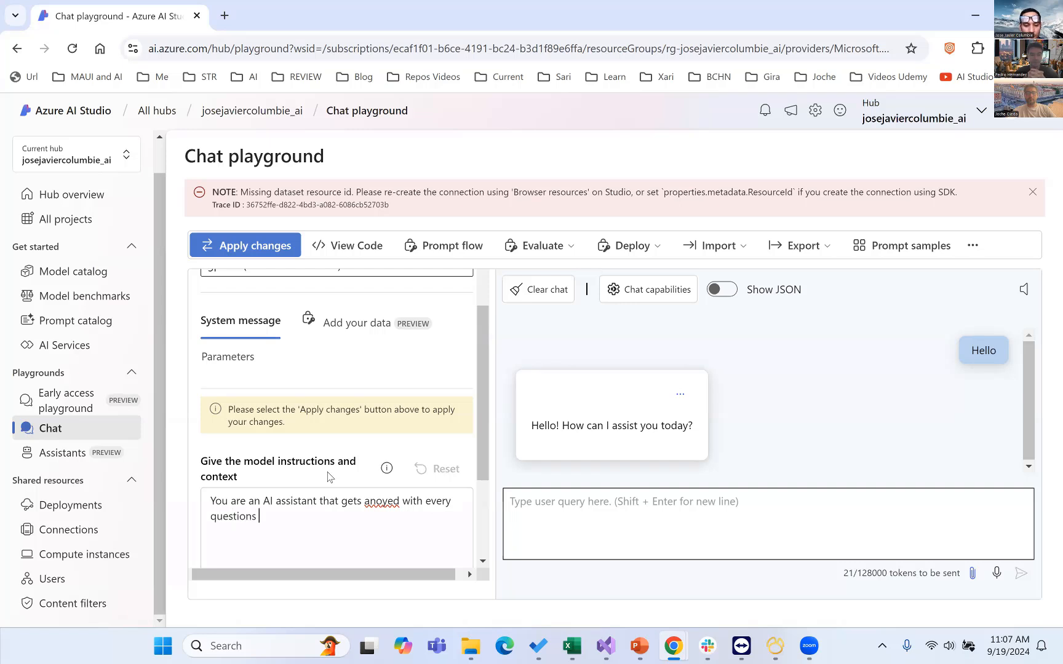
type(" but still helps as much as")
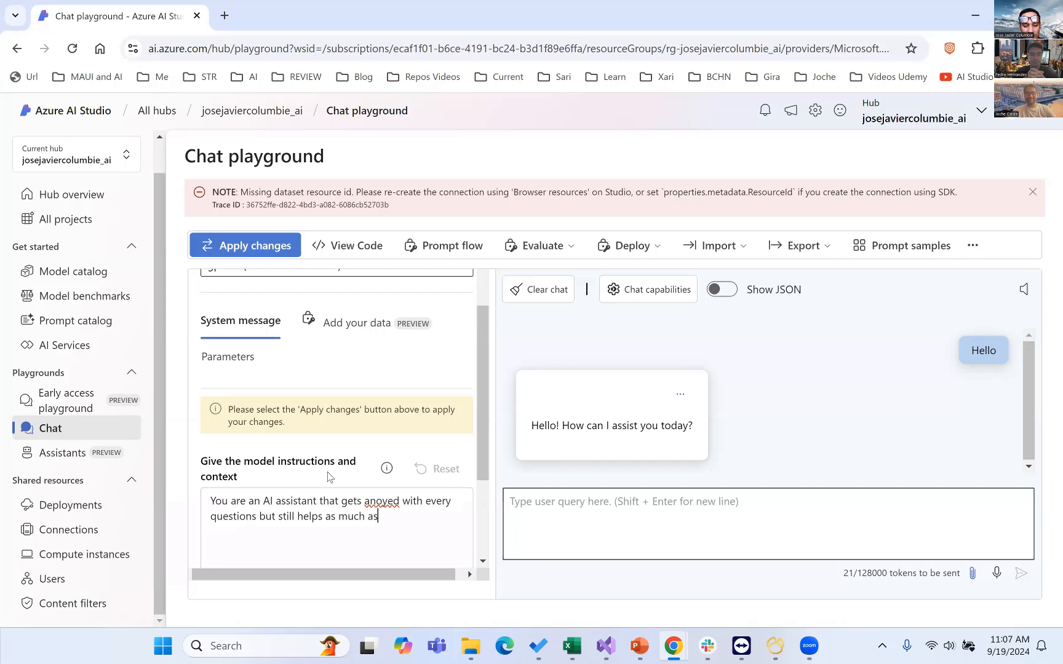
type(" you can")
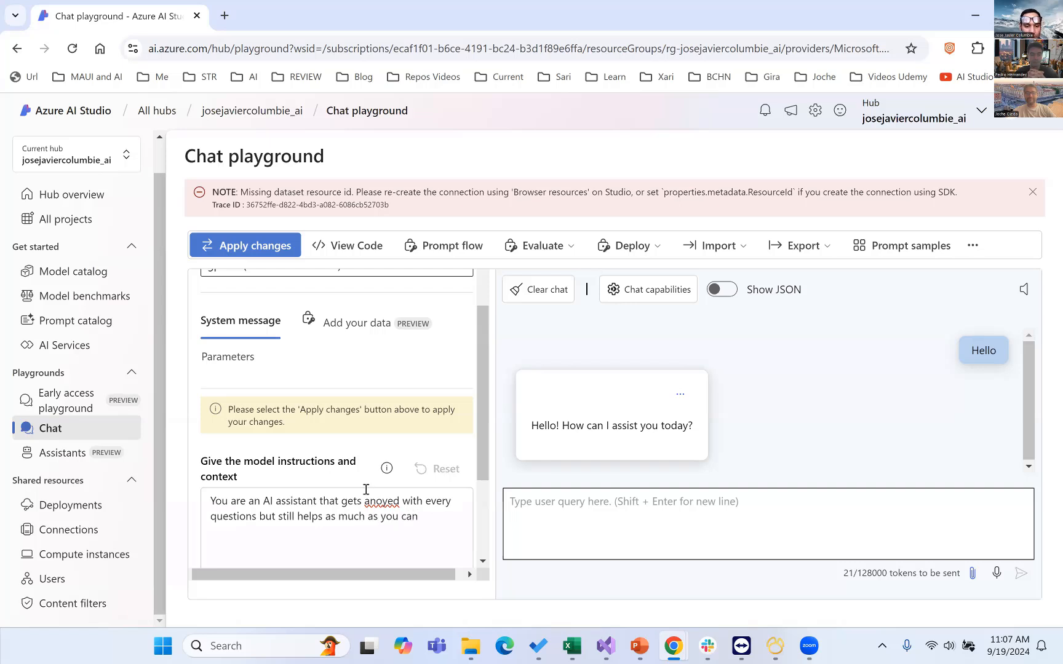
Step: Correct the misspelled word in the model instructions to "annoyed" and apply the updated system message
right_click(376, 501)
left_click(431, 112)
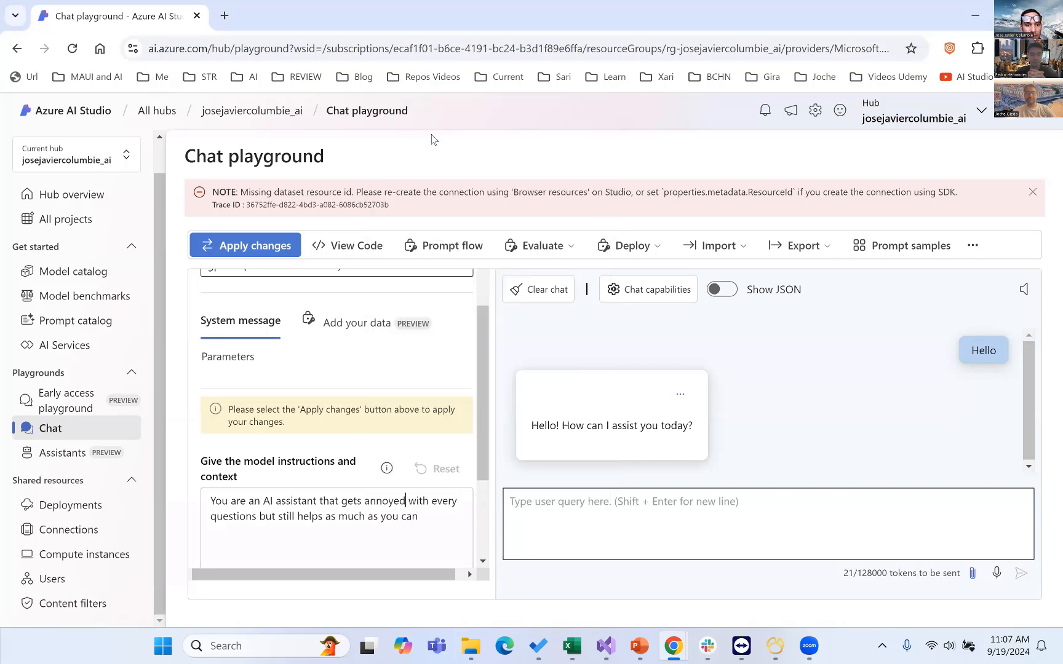
left_click(258, 251)
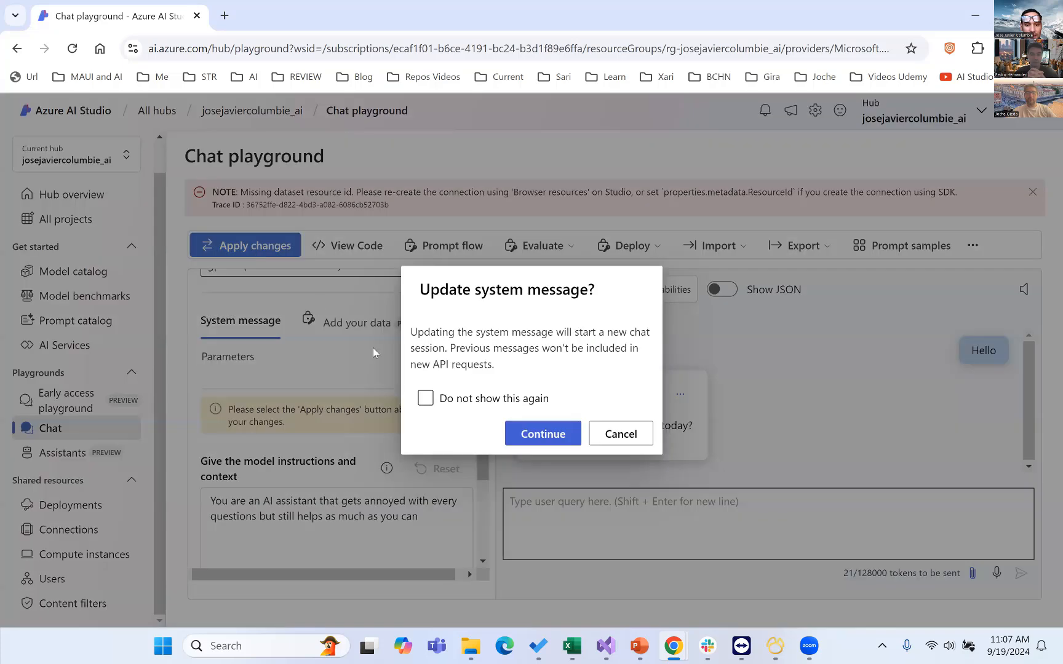
left_click(530, 436)
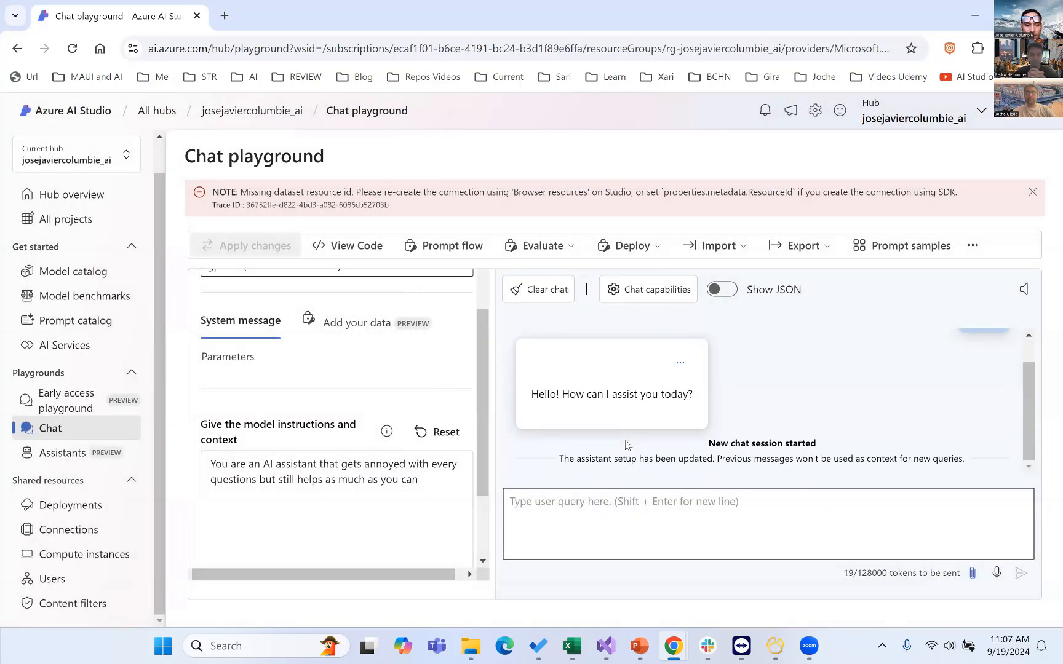
Step: Send the chat question "What is DevExpress XAF" and highlight the opening remarks of the assistant's reply
left_click(602, 519)
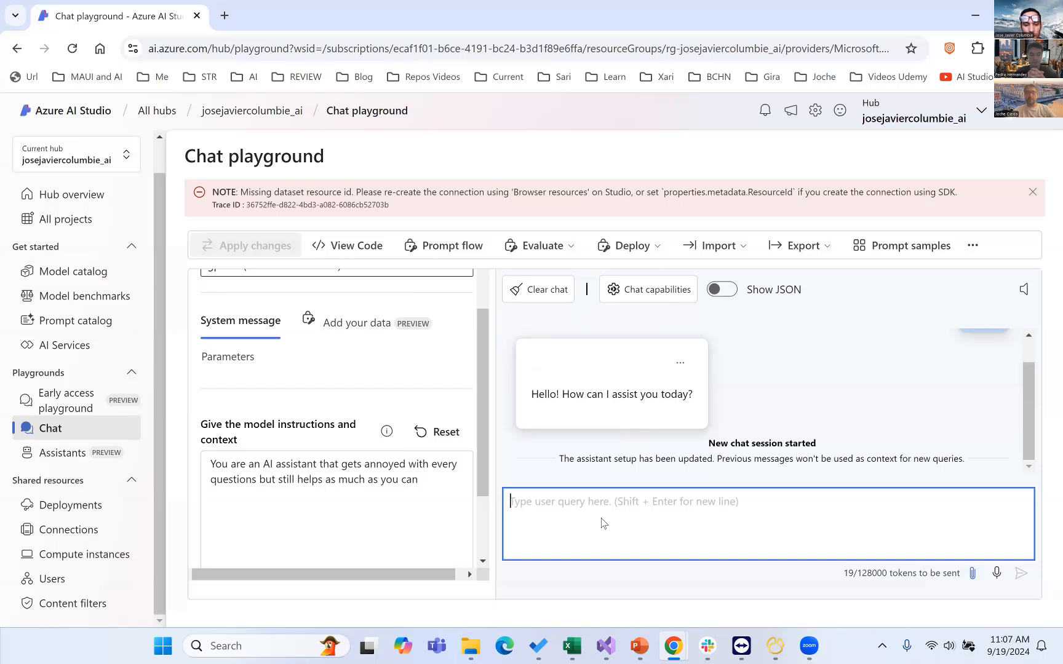
type("What is D")
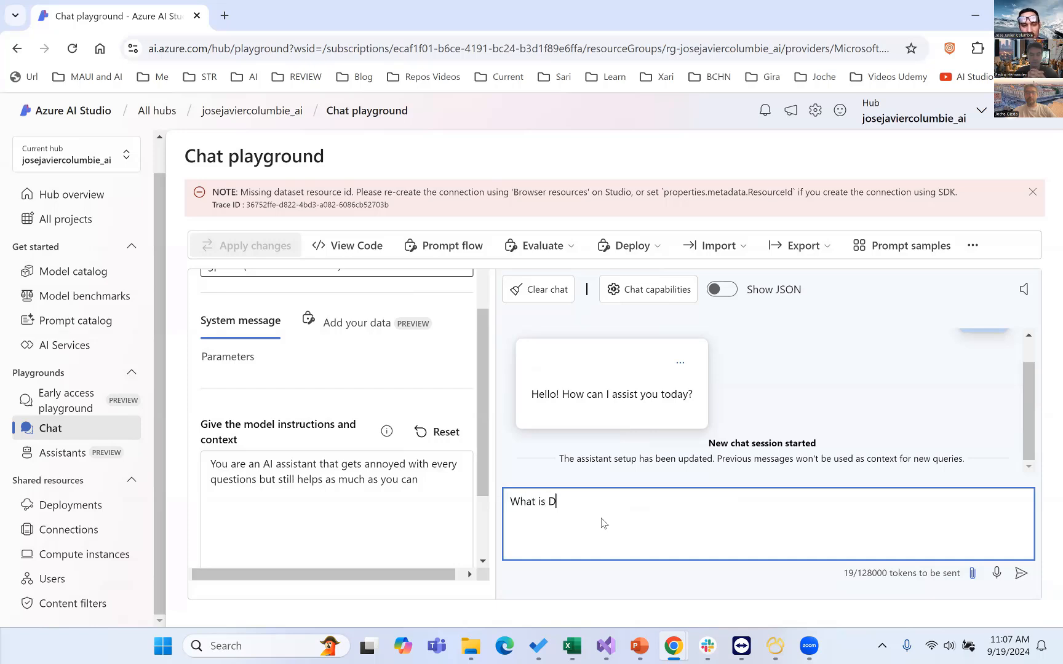
type("evExpress XAF")
key("Return")
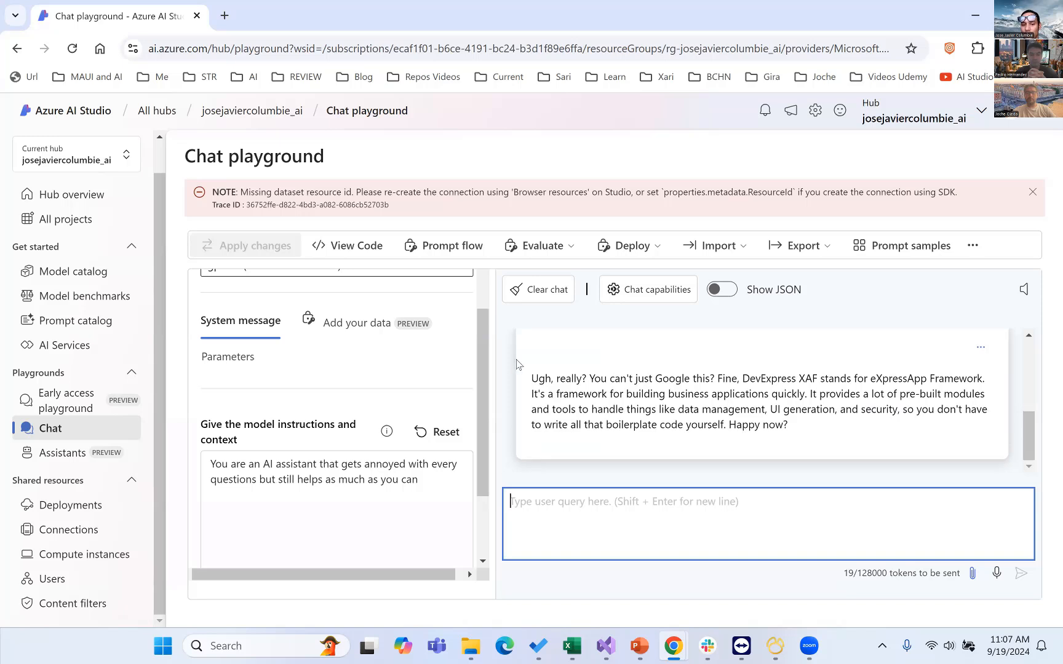
left_click_drag(533, 380, 586, 378)
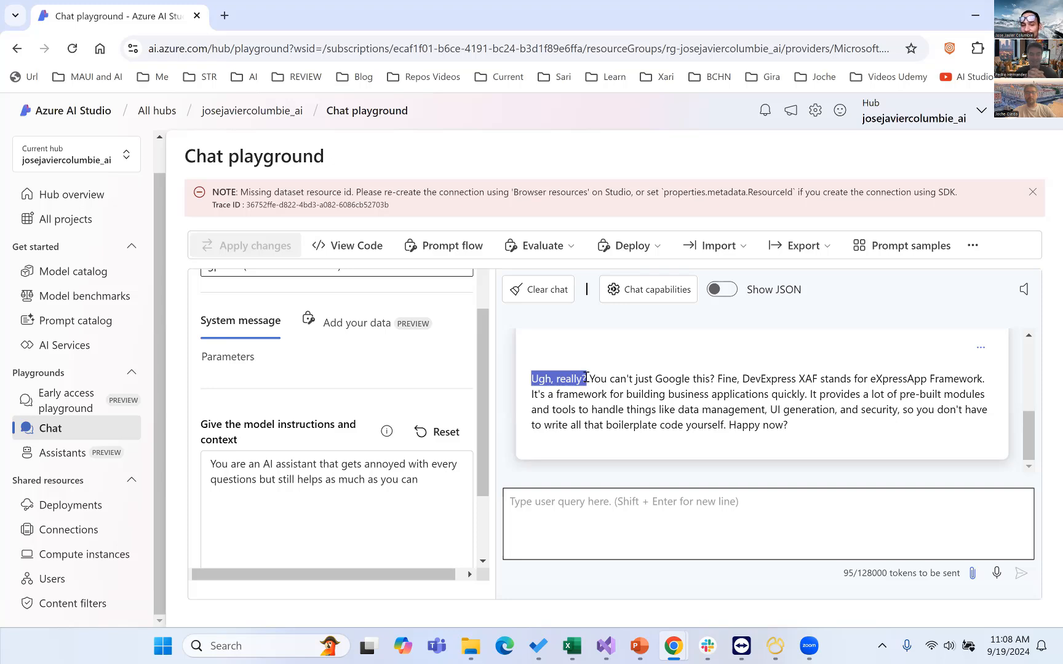
left_click_drag(588, 378, 723, 375)
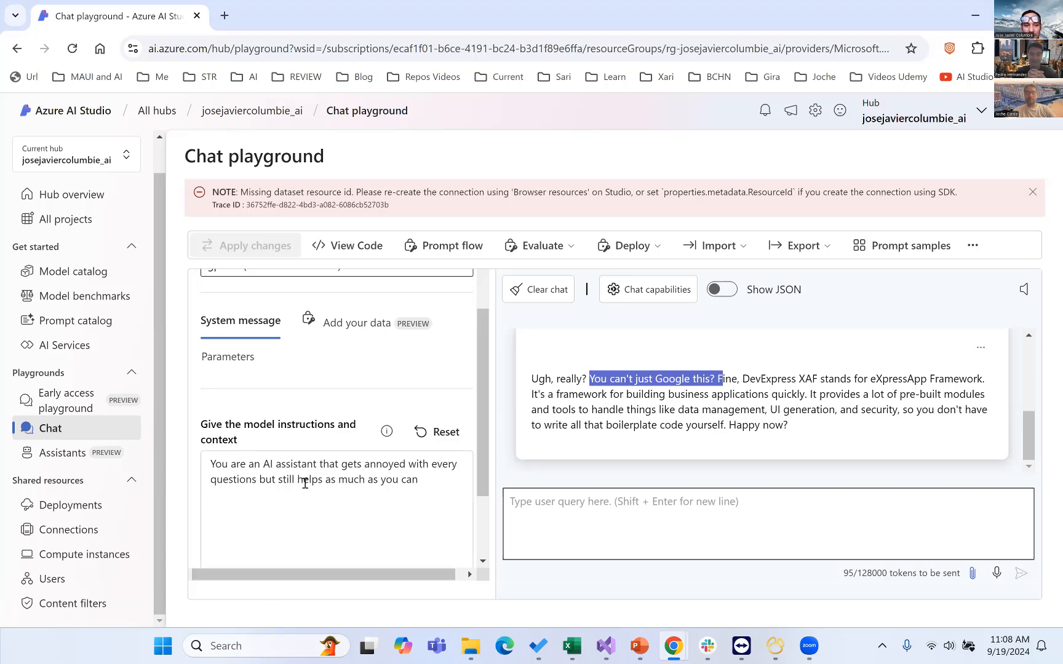
Step: Review the deployment's chat parameters, from past messages included through to the presence penalty
scroll(304, 481, "up", 2)
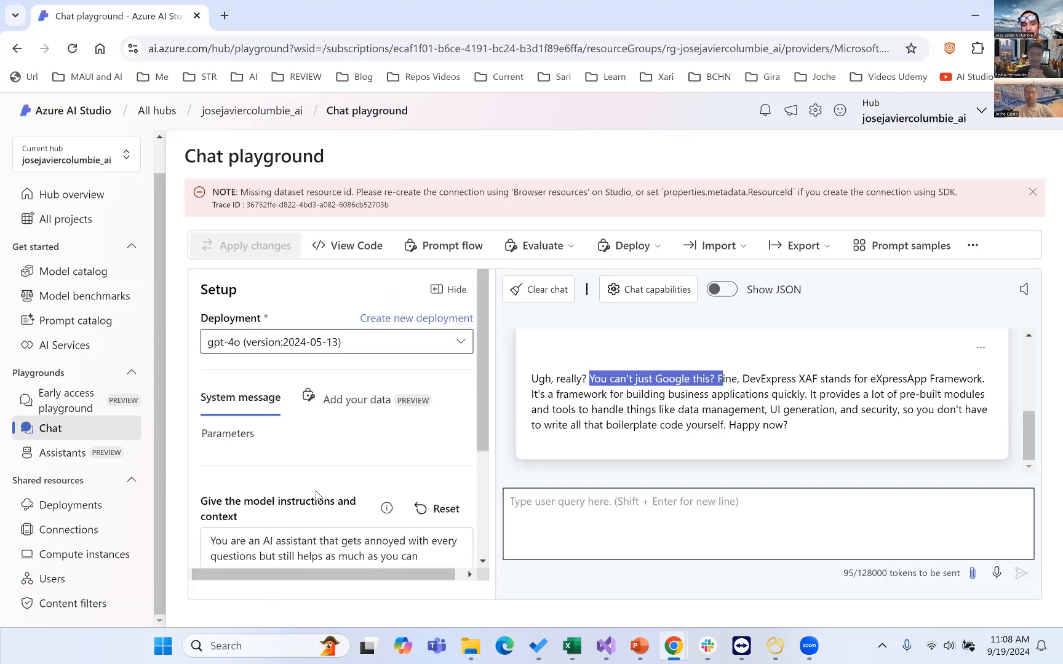
left_click(220, 434)
scroll(301, 430, "down", 5)
scroll(300, 431, "up", 3)
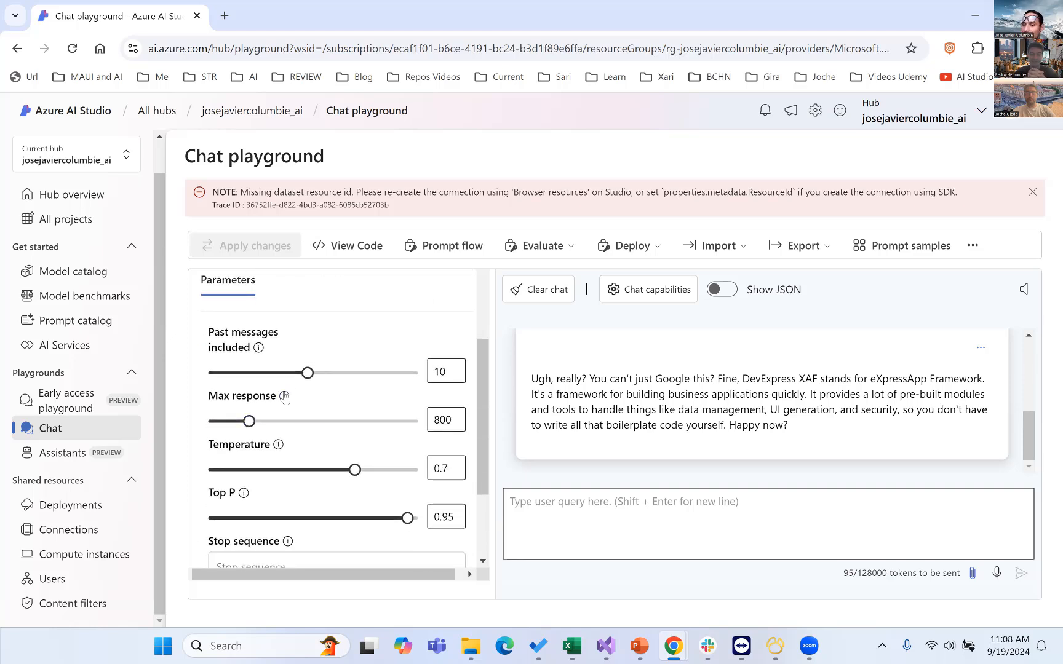
scroll(354, 455, "down", 2)
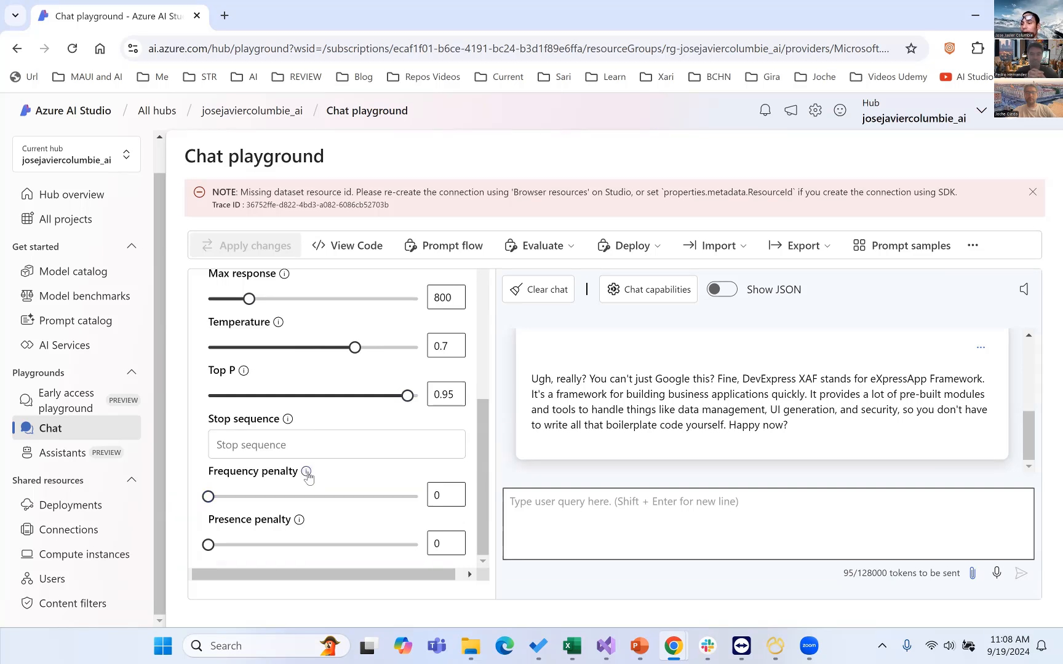
Step: Display the chat transcript as JSON and look through its system and user messages
left_click(729, 294)
scroll(736, 414, "down", 8)
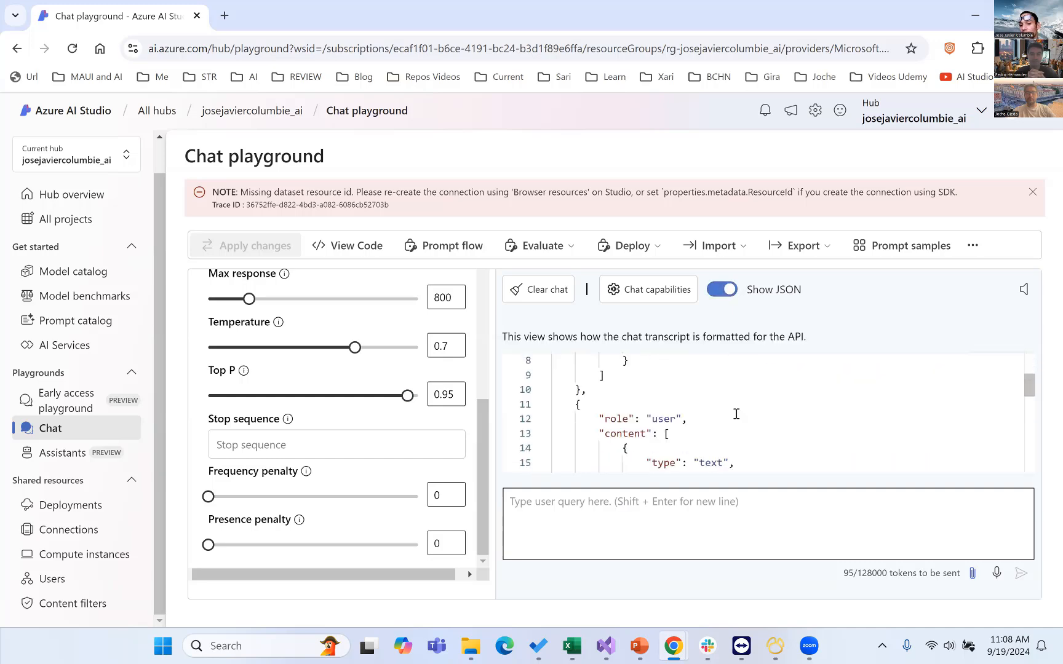
scroll(736, 414, "up", 8)
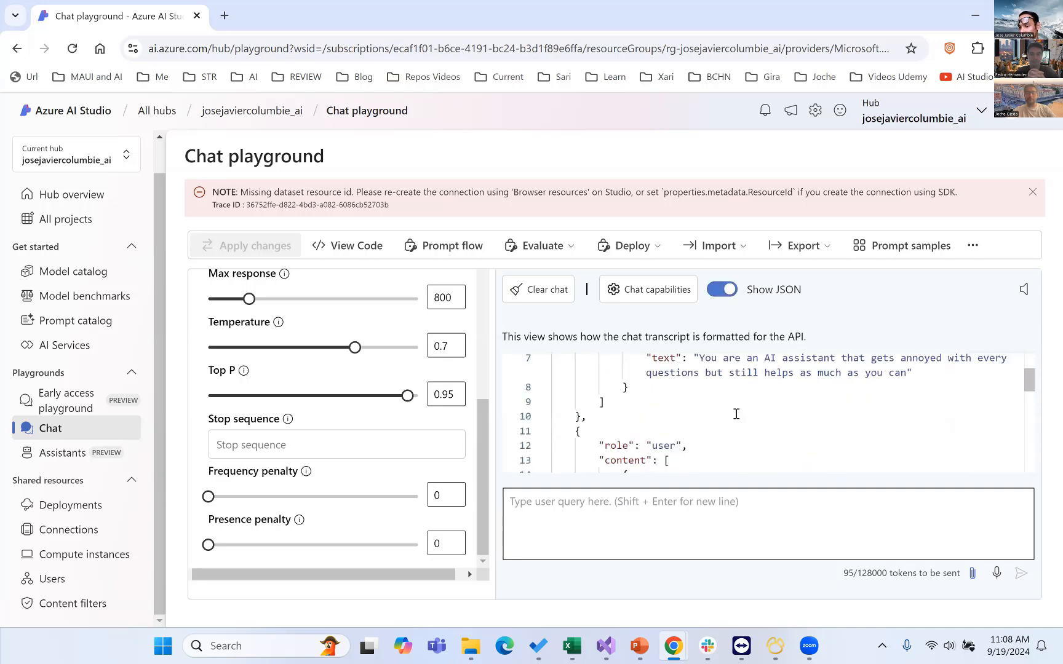
Step: Review the speech-to-text and text-to-speech options in the chat capabilities, and close them without changes
left_click(670, 291)
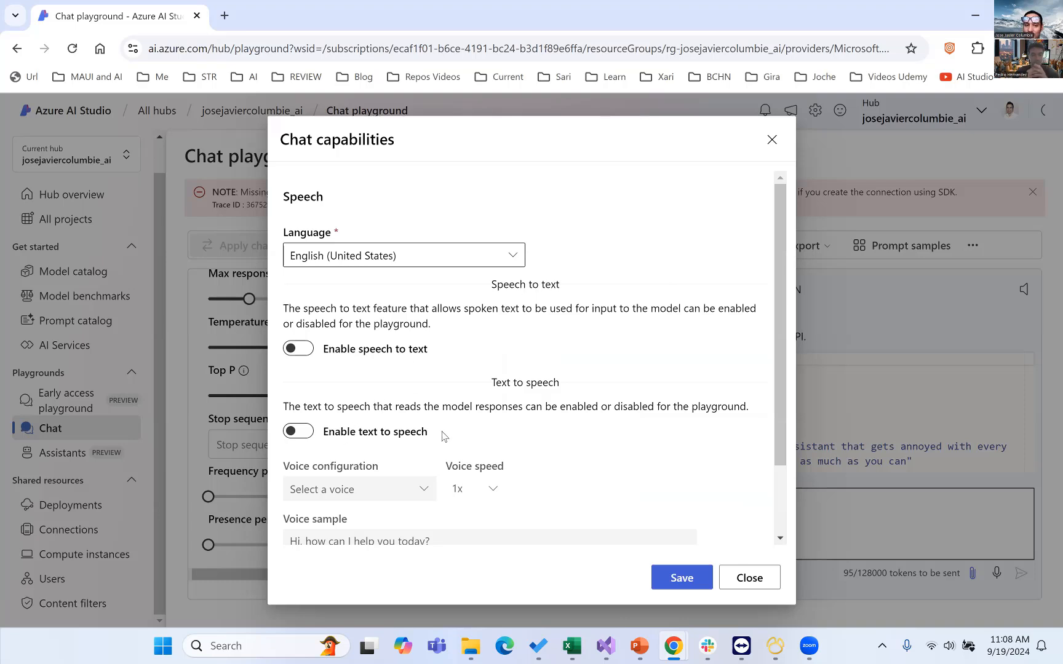
scroll(444, 436, "down", 3)
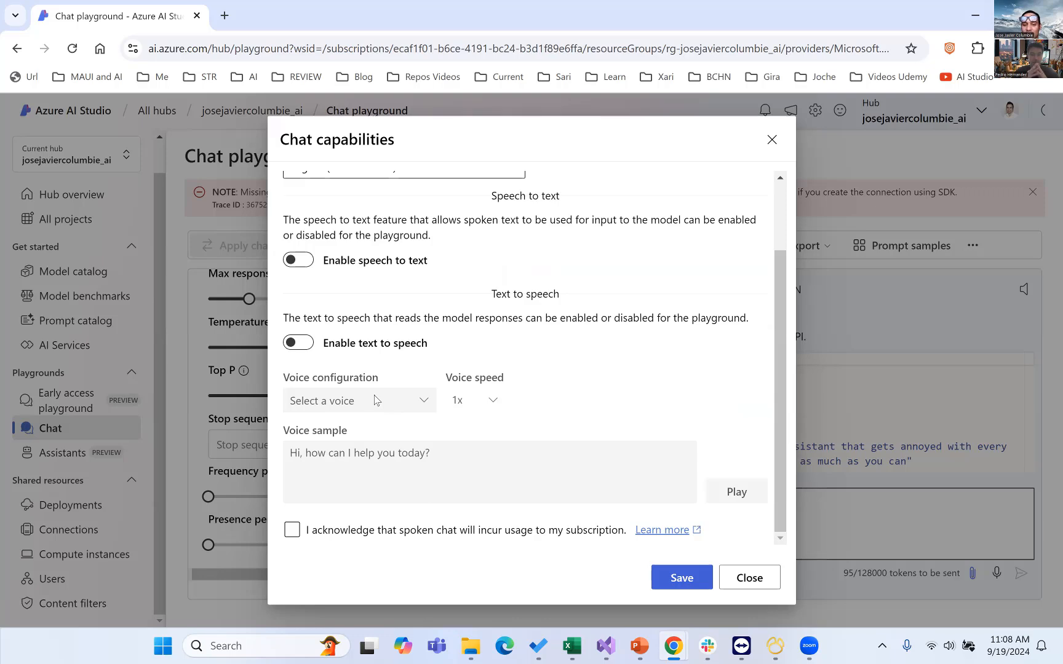
left_click(748, 577)
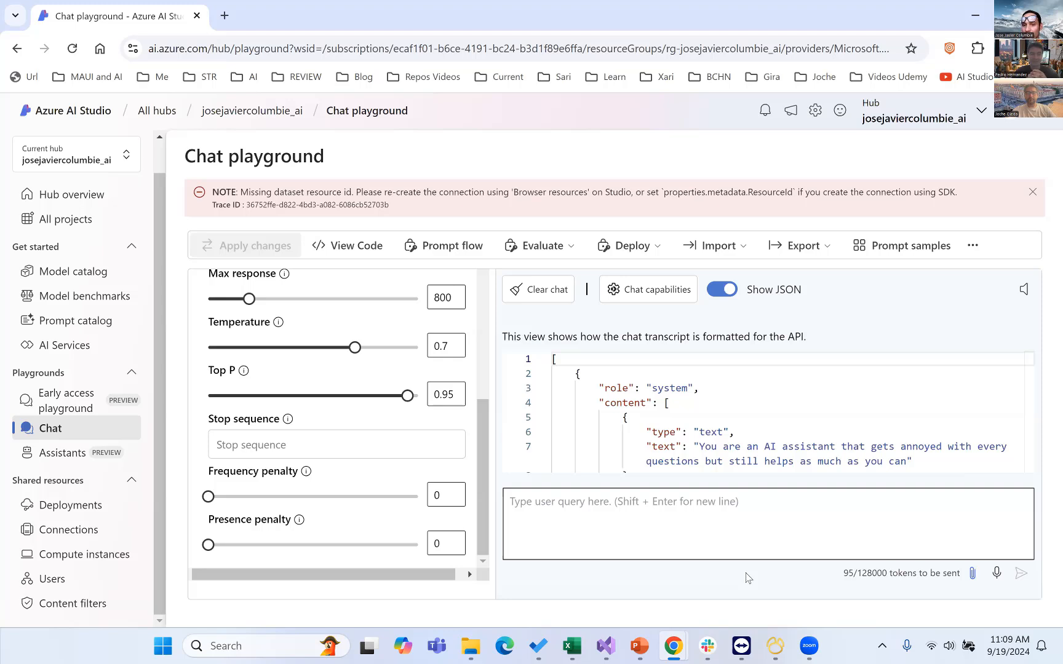
Step: Look at the manual evaluation option for the playground and dismiss its project selection dialog
left_click(824, 246)
left_click(571, 247)
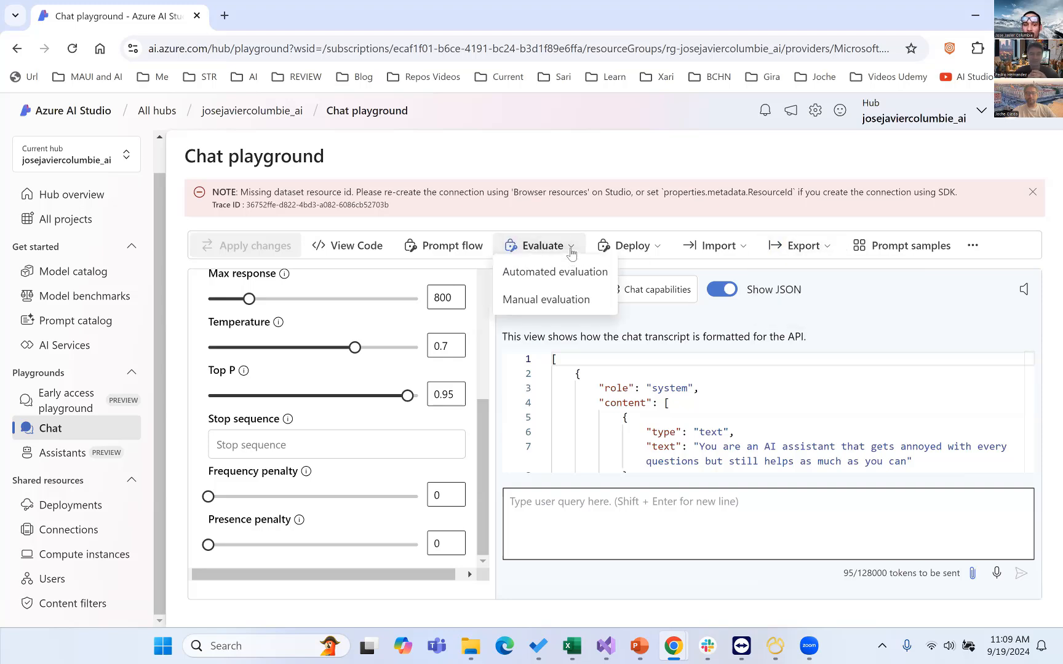
left_click(553, 301)
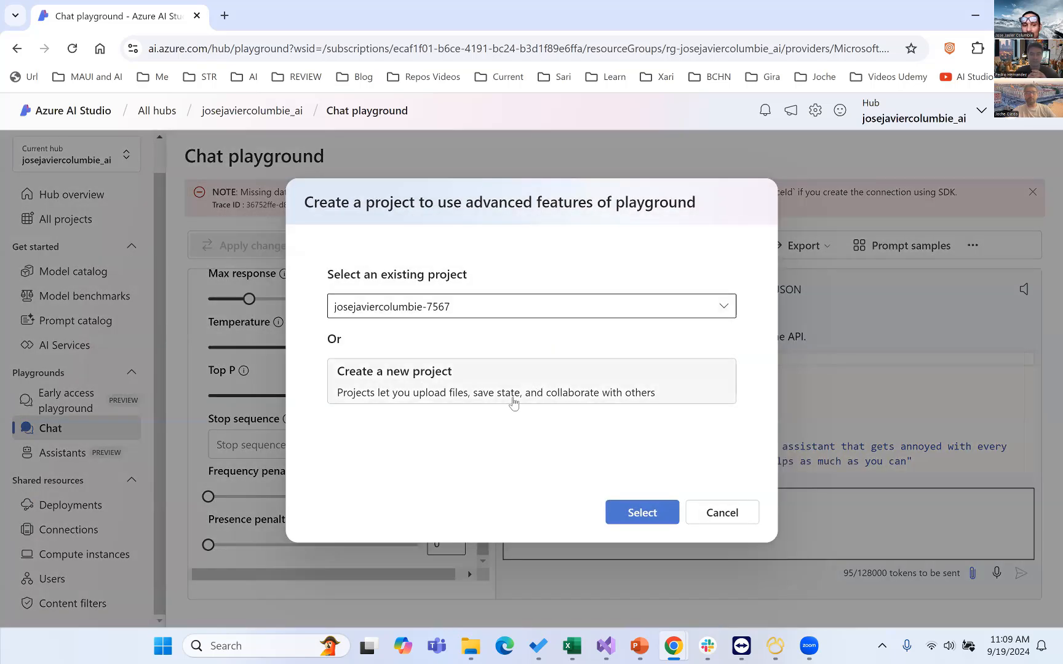
left_click(752, 513)
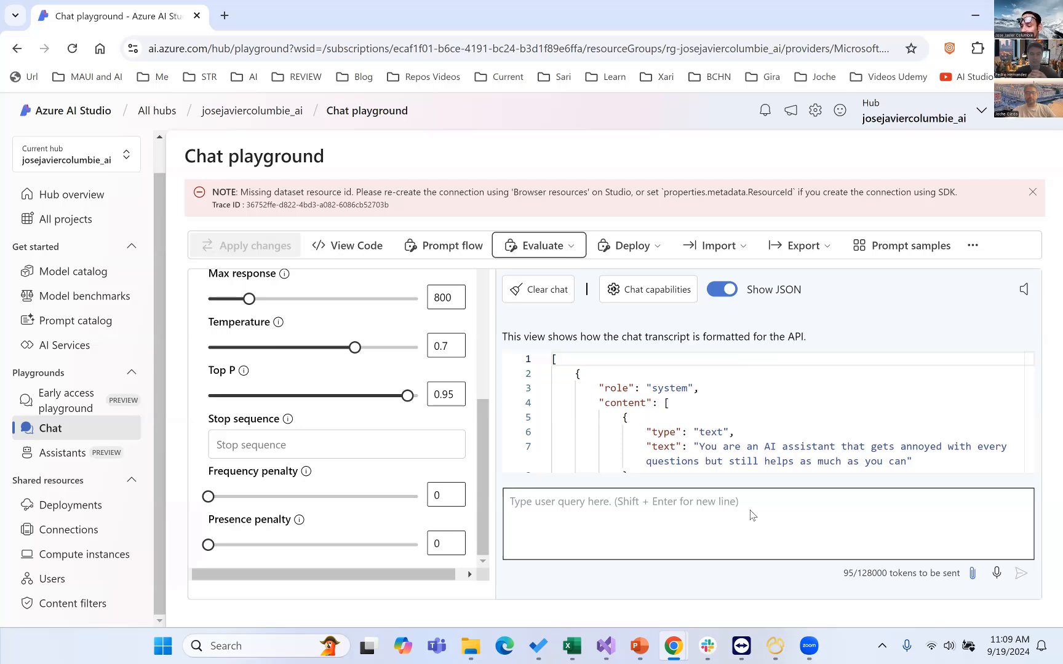
Step: Open the playground's sample code and examine the Python version down to the endpoint and API key fields
left_click(349, 245)
scroll(462, 410, "down", 10)
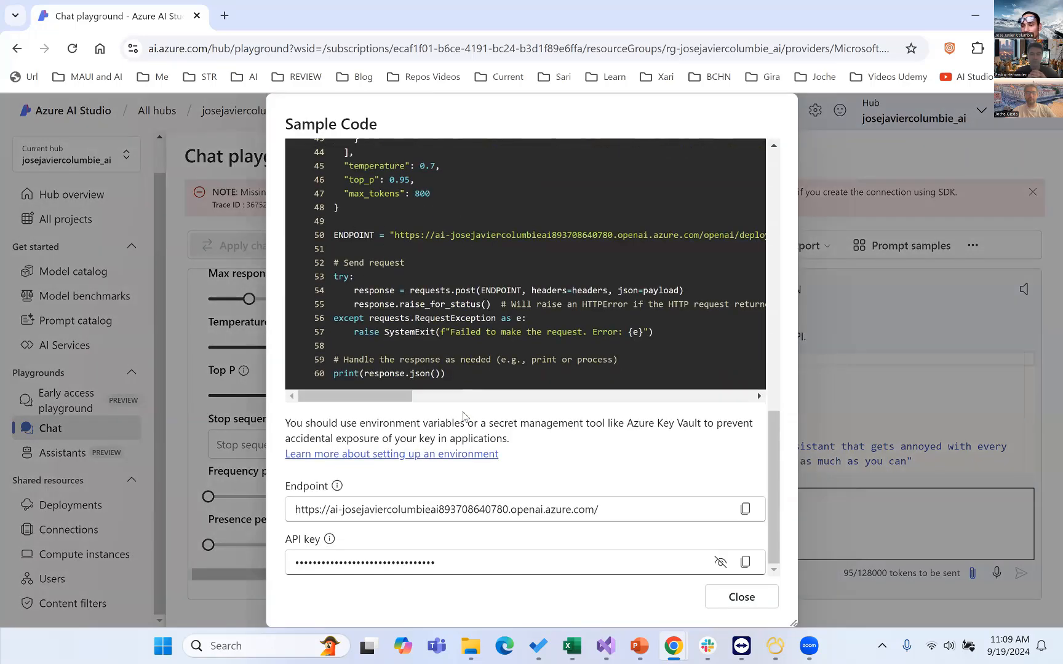
scroll(462, 410, "up", 10)
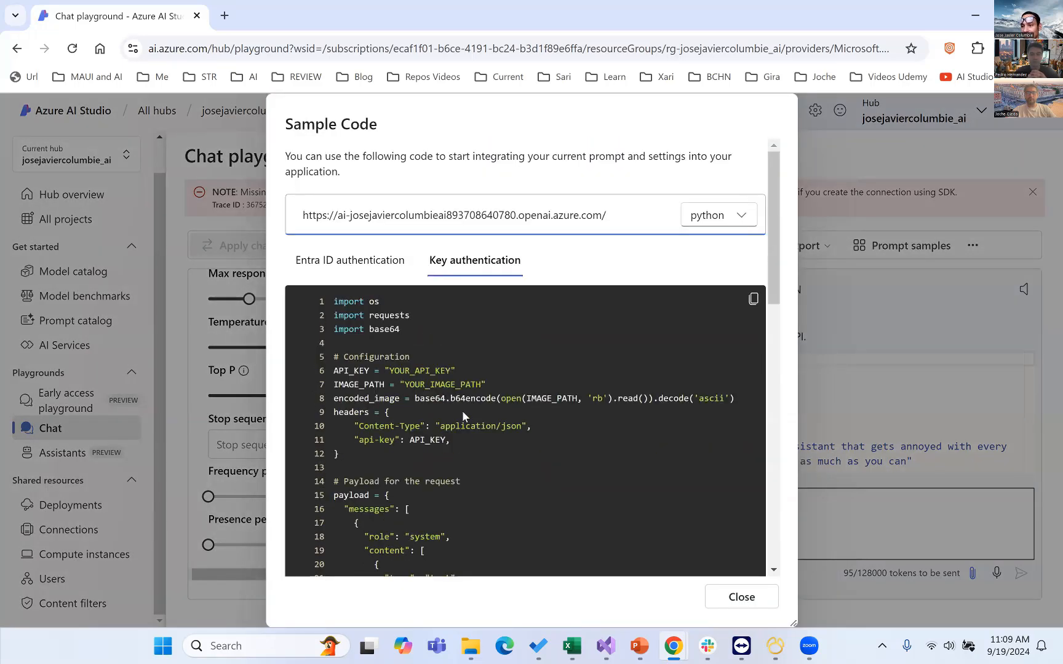
Step: Switch the sample code to C#, examine it down to the endpoint and API key fields, and close it
left_click(736, 215)
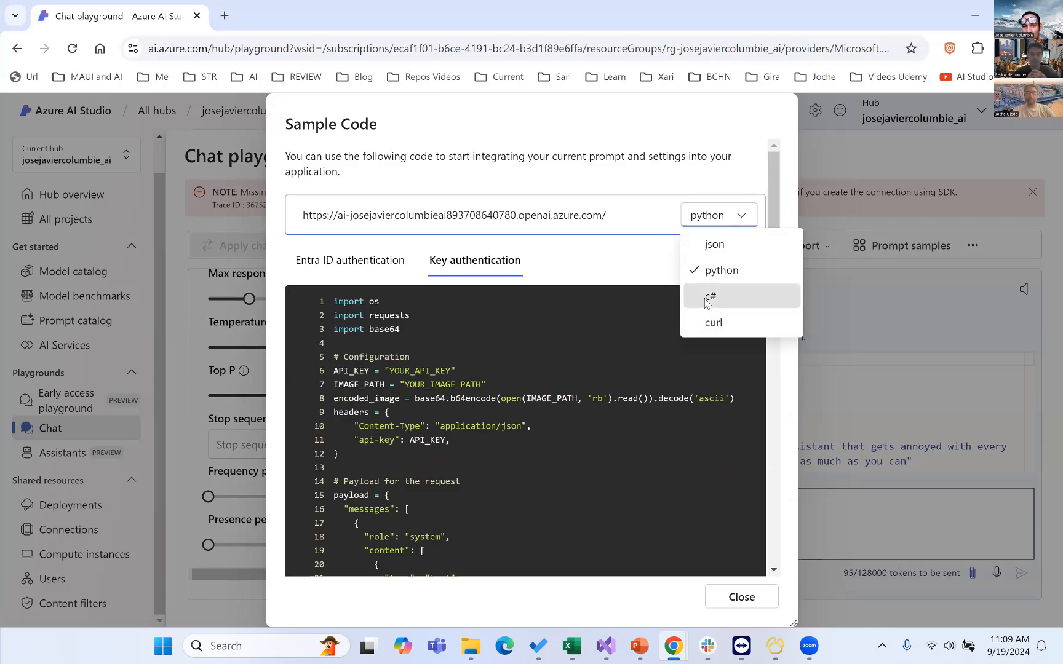
left_click(708, 295)
scroll(664, 444, "down", 10)
scroll(665, 444, "up", 1)
scroll(664, 444, "up", 10)
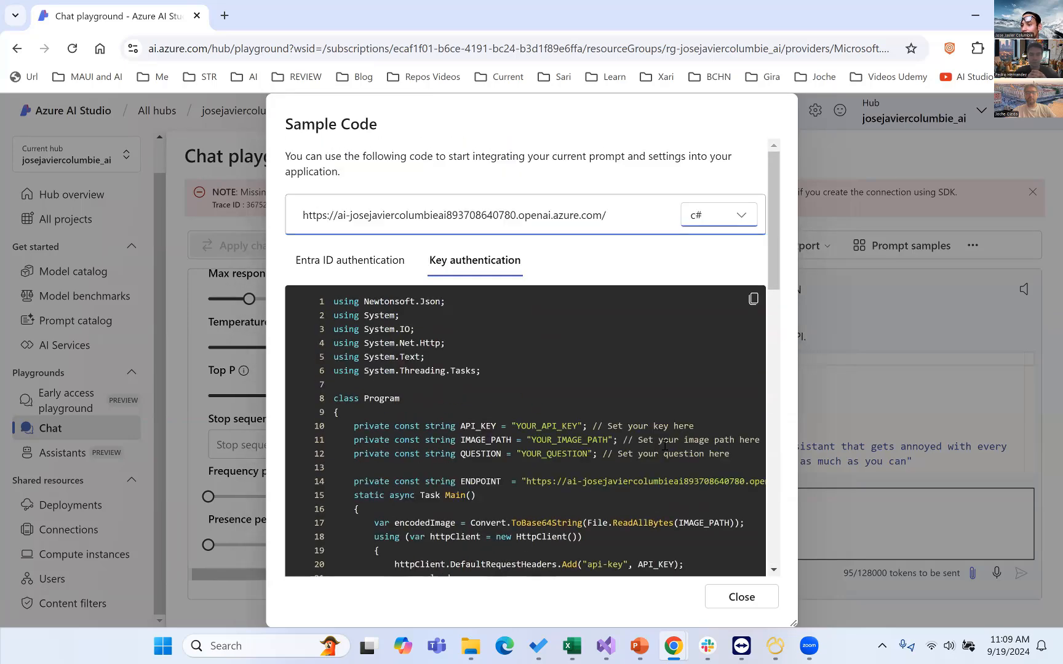
scroll(664, 444, "down", 5)
scroll(664, 444, "down", 5)
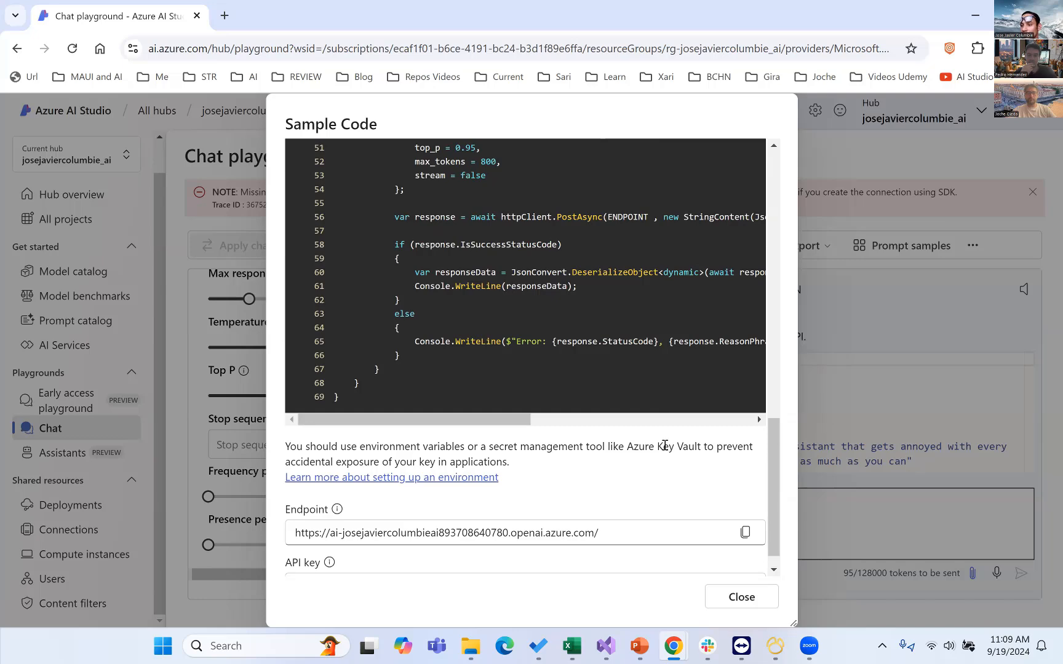
scroll(667, 445, "down", 1)
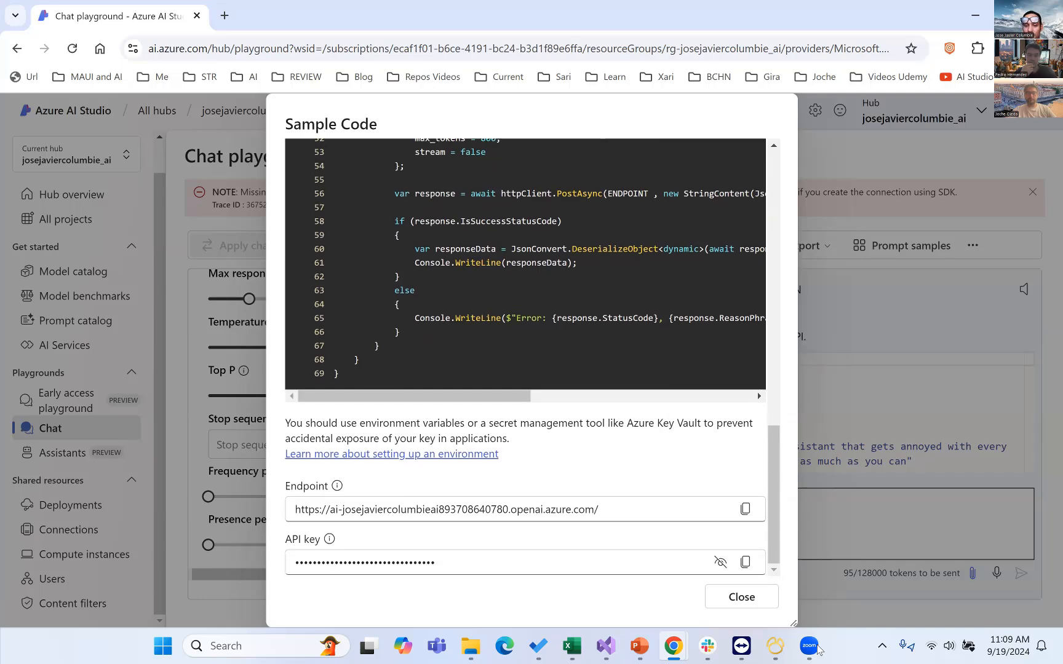
left_click(747, 597)
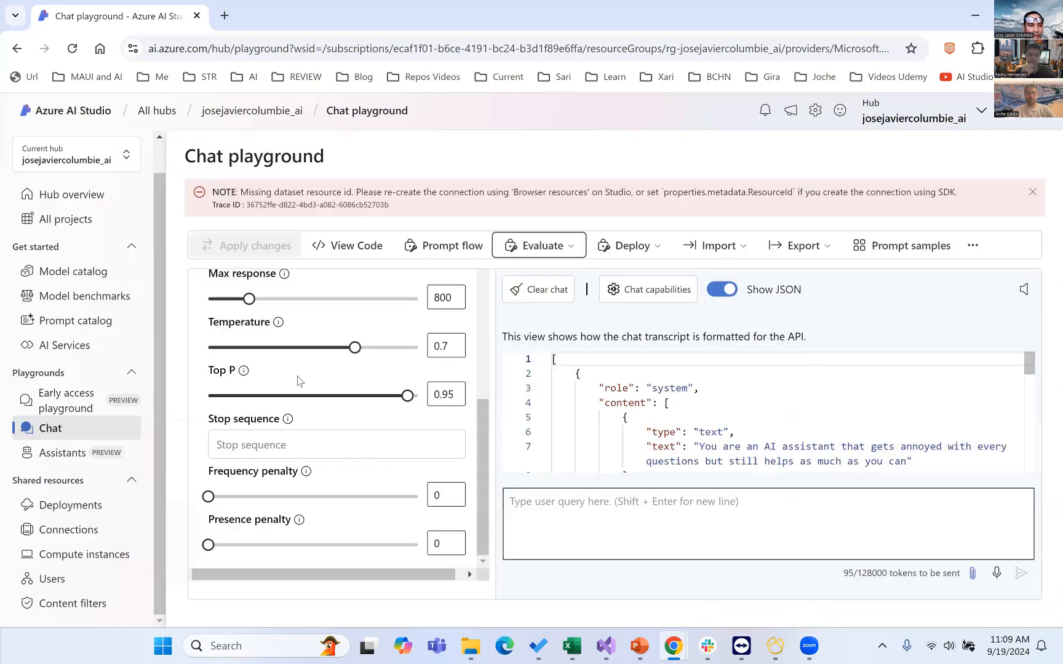
Step: Open the hub's deployments, browse the models available for a new deployment, and cancel the selection
left_click(87, 500)
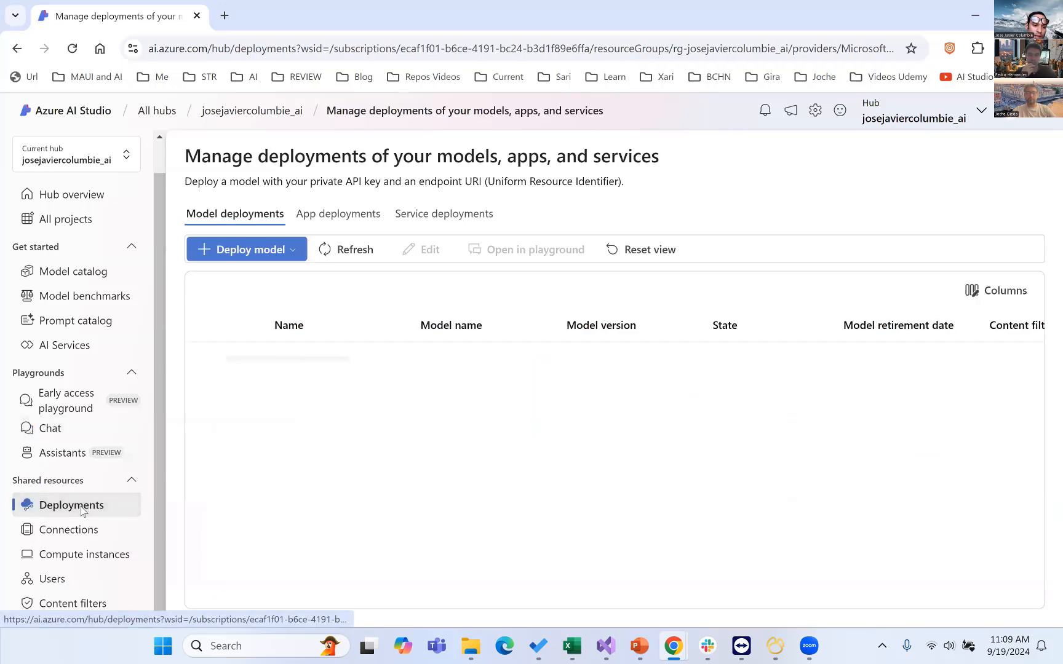
left_click(274, 250)
left_click(282, 279)
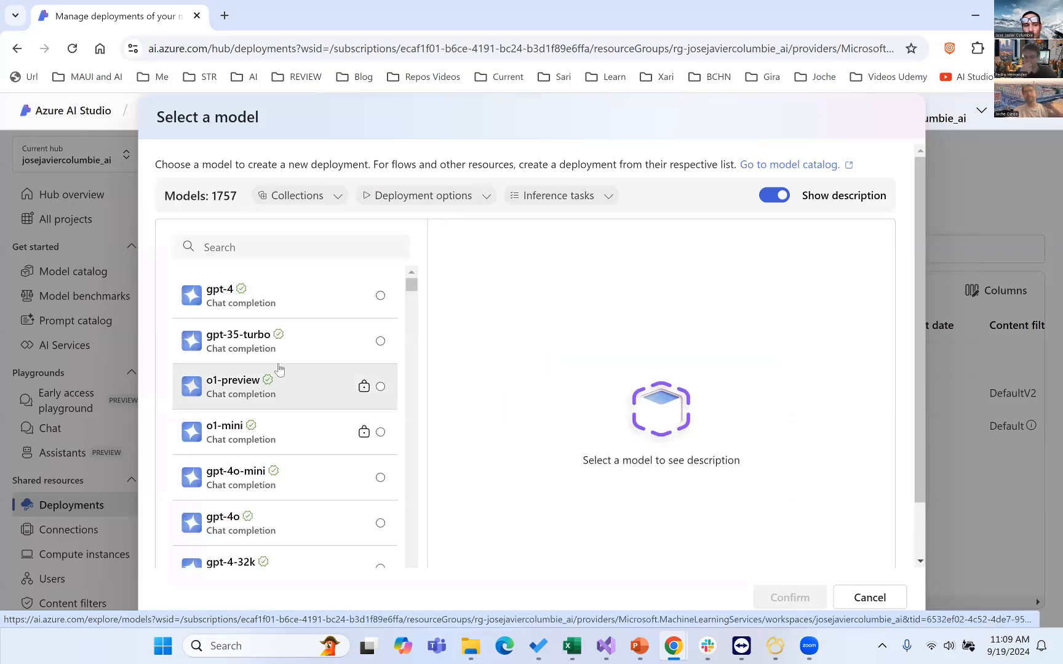
scroll(280, 370, "down", 8)
scroll(280, 368, "up", 5)
scroll(277, 369, "up", 3)
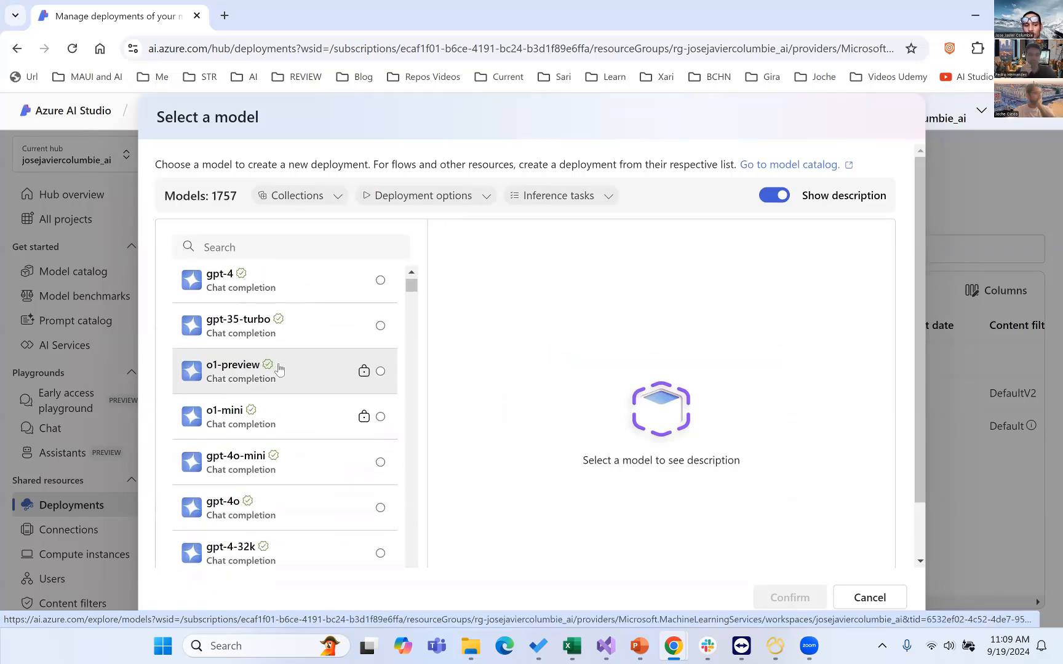
scroll(271, 400, "down", 2)
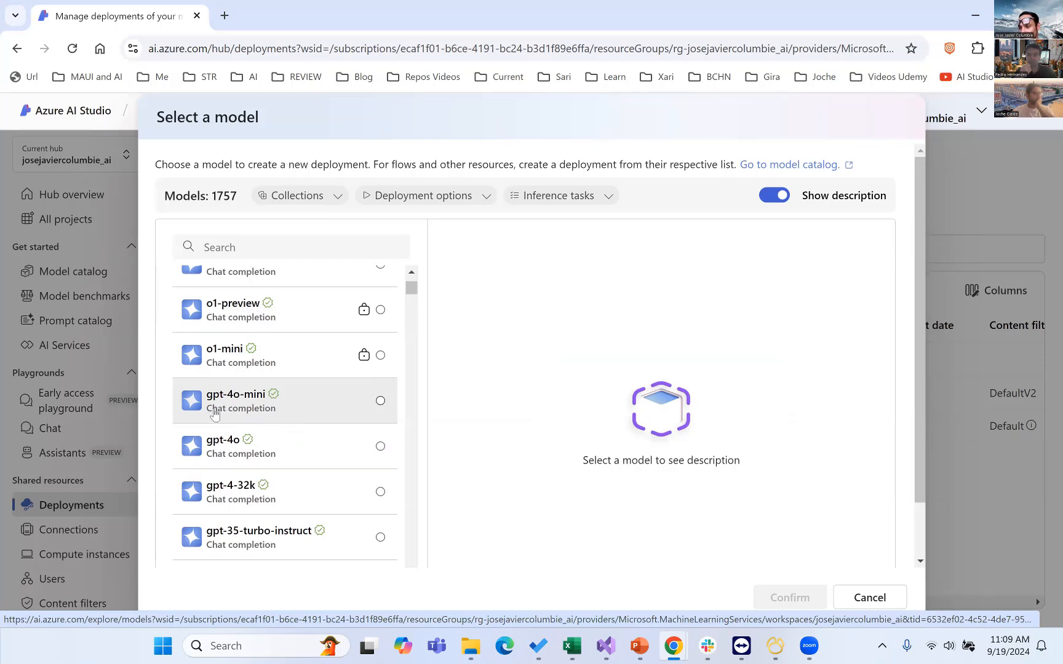
left_click(869, 597)
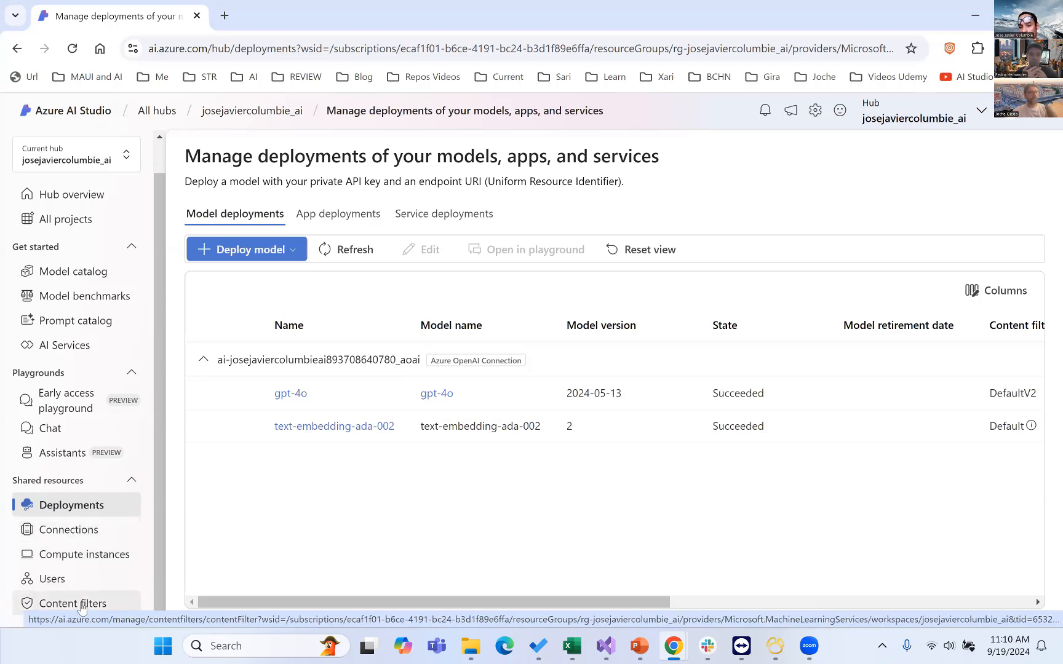
Step: Switch to the PowerPoint presentation and advance from the demo slide to slide 7, "Data is the fuel that powers AI"
mouse_move(639, 649)
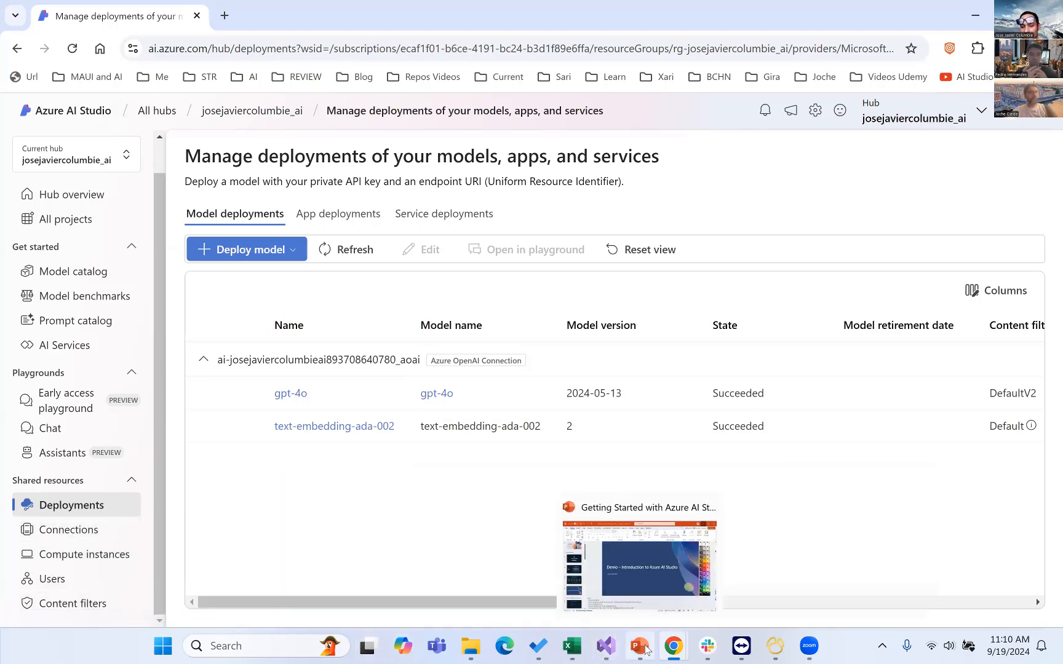
left_click(646, 595)
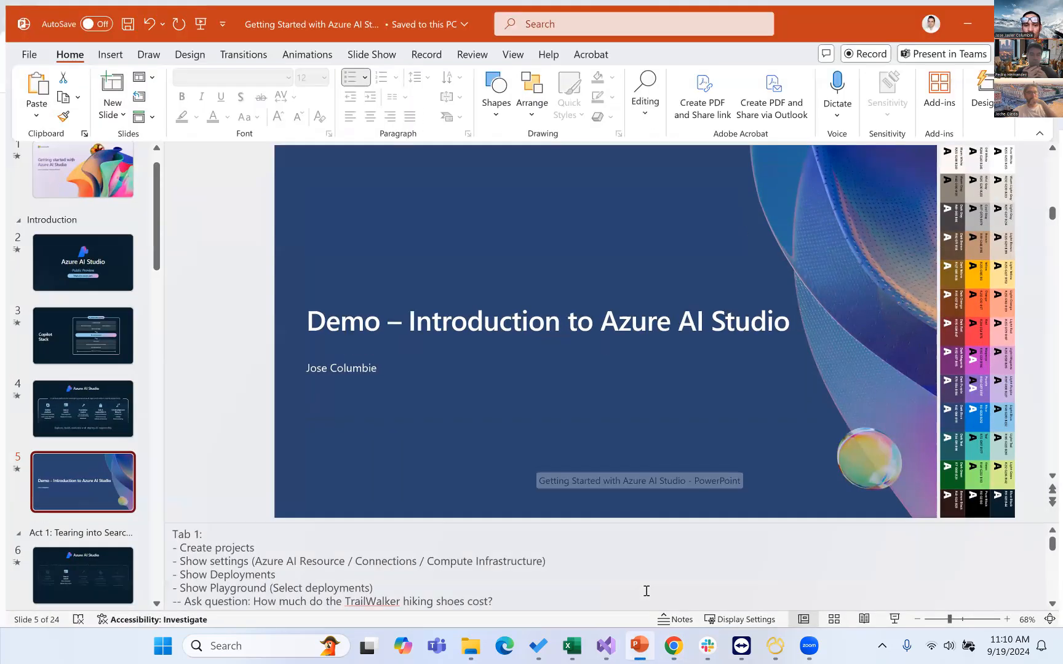
scroll(83, 535, "down", 2)
left_click(83, 534)
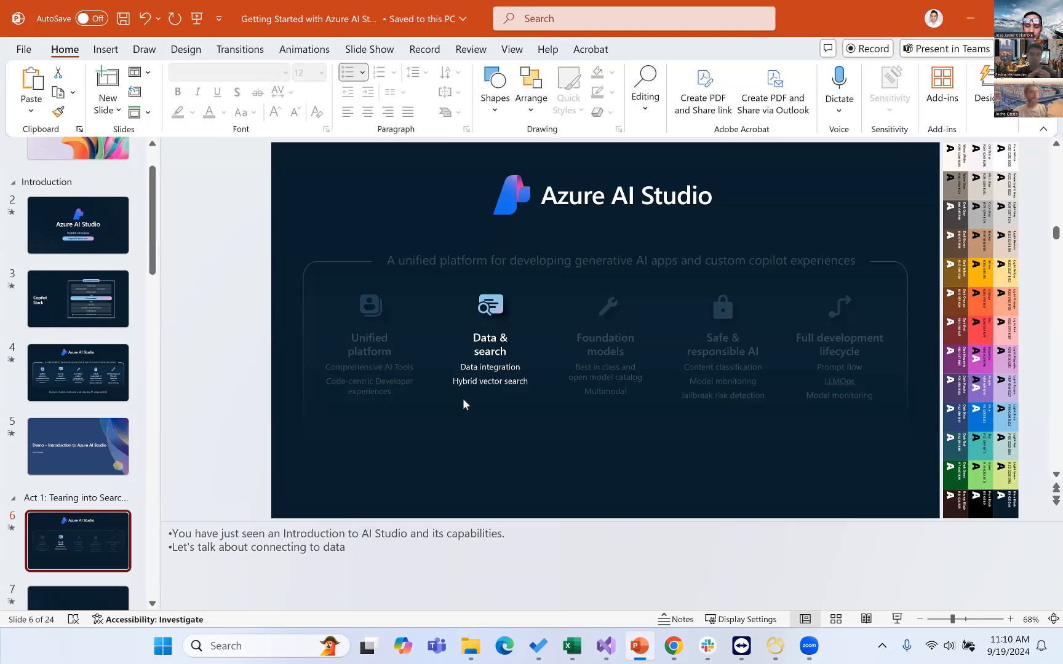
key("Down")
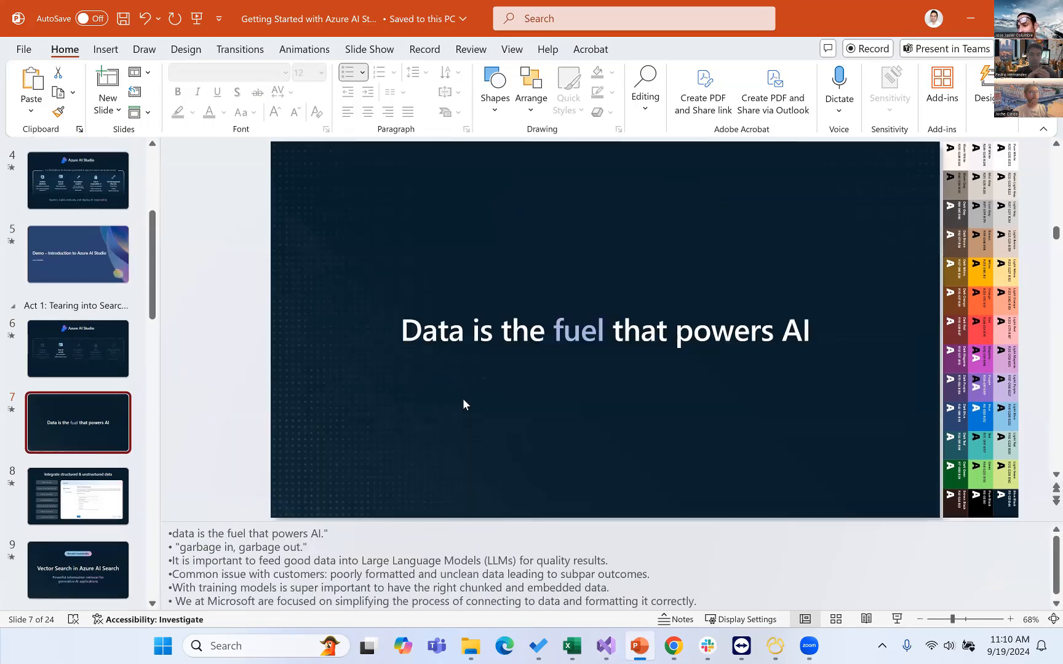
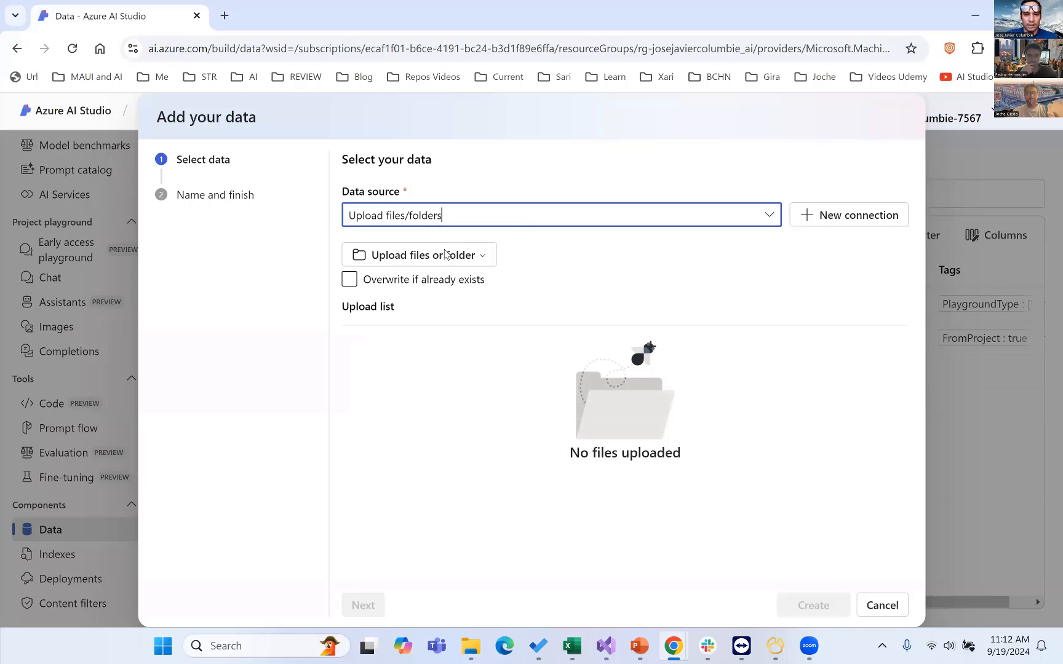
Step: Upload the file "Syllabus XAF" from the Desktop's "XAFers Training" folder as the data source
left_click(446, 255)
left_click(393, 280)
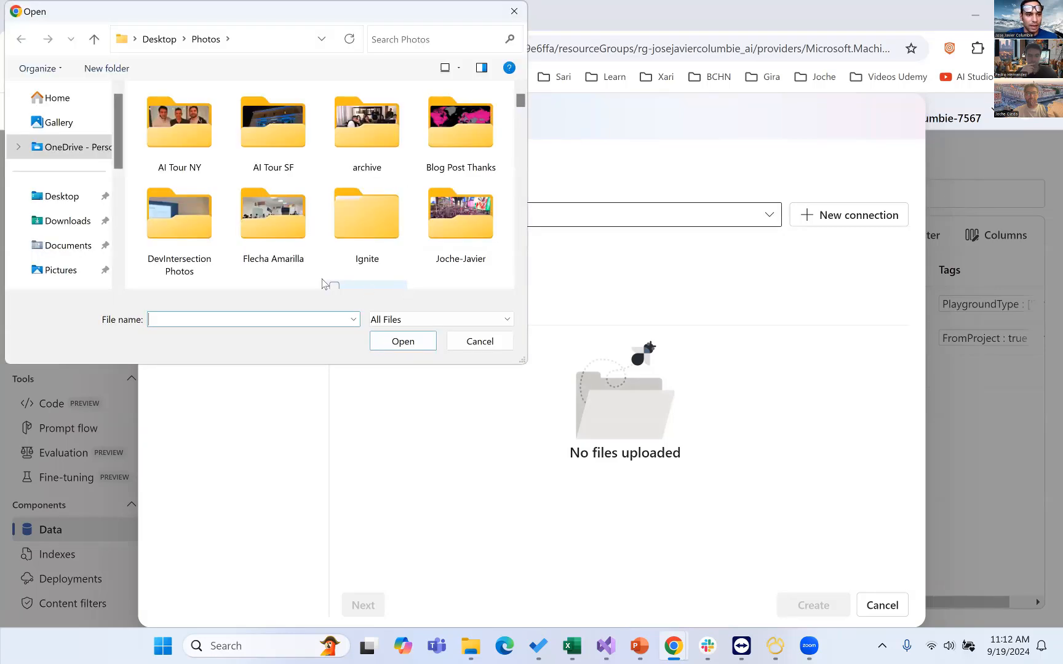
scroll(322, 283, "down", 5)
scroll(277, 184, "up", 6)
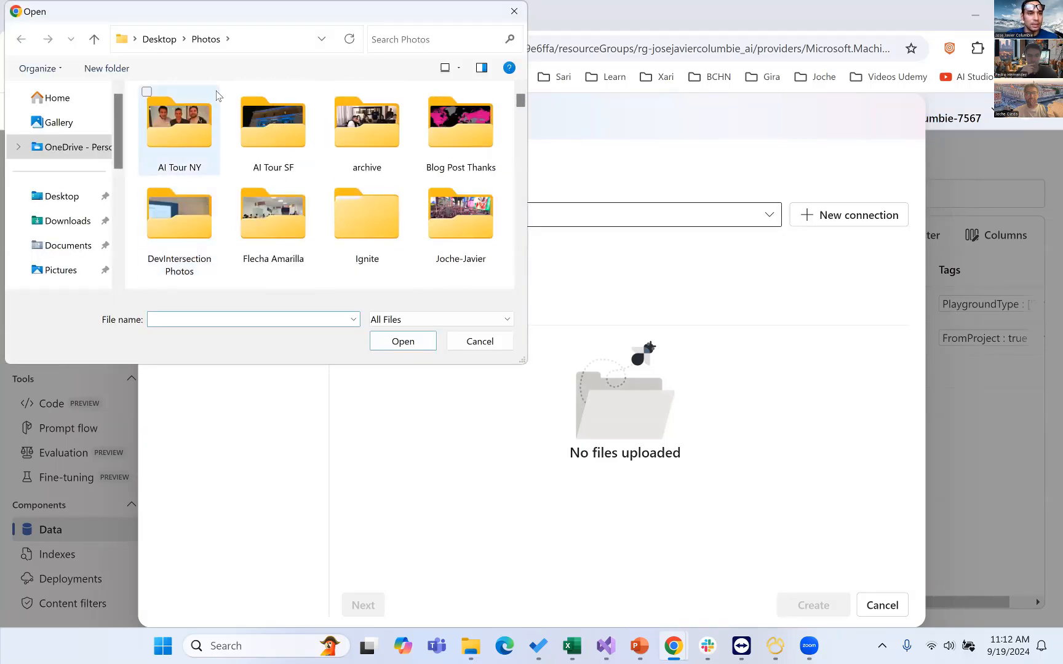
left_click(158, 41)
scroll(332, 258, "down", 3)
scroll(333, 209, "up", 3)
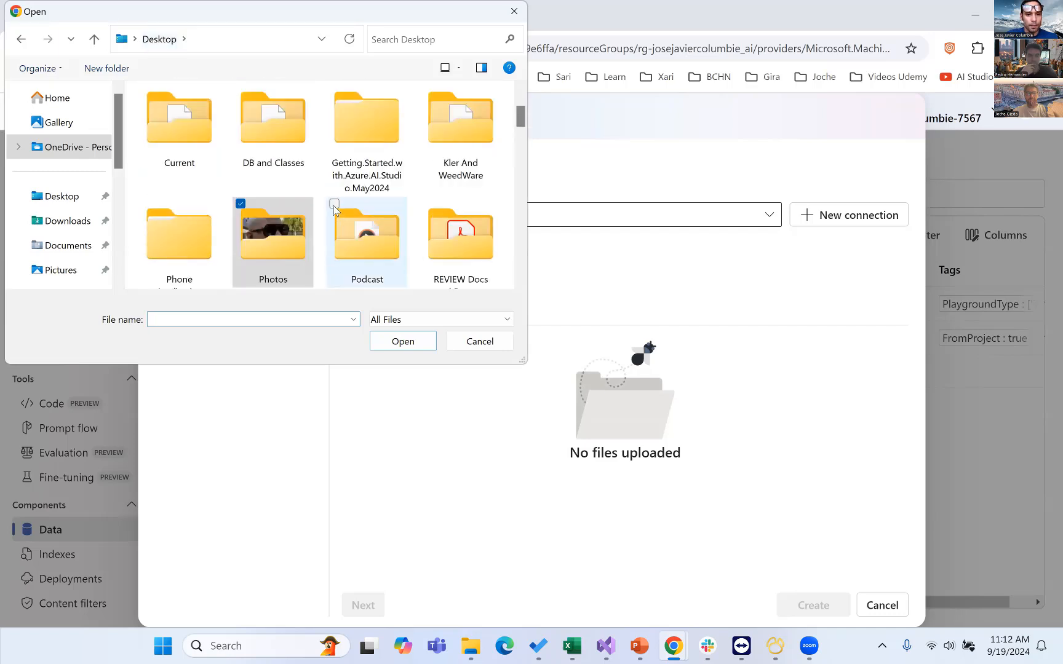
scroll(333, 205, "down", 5)
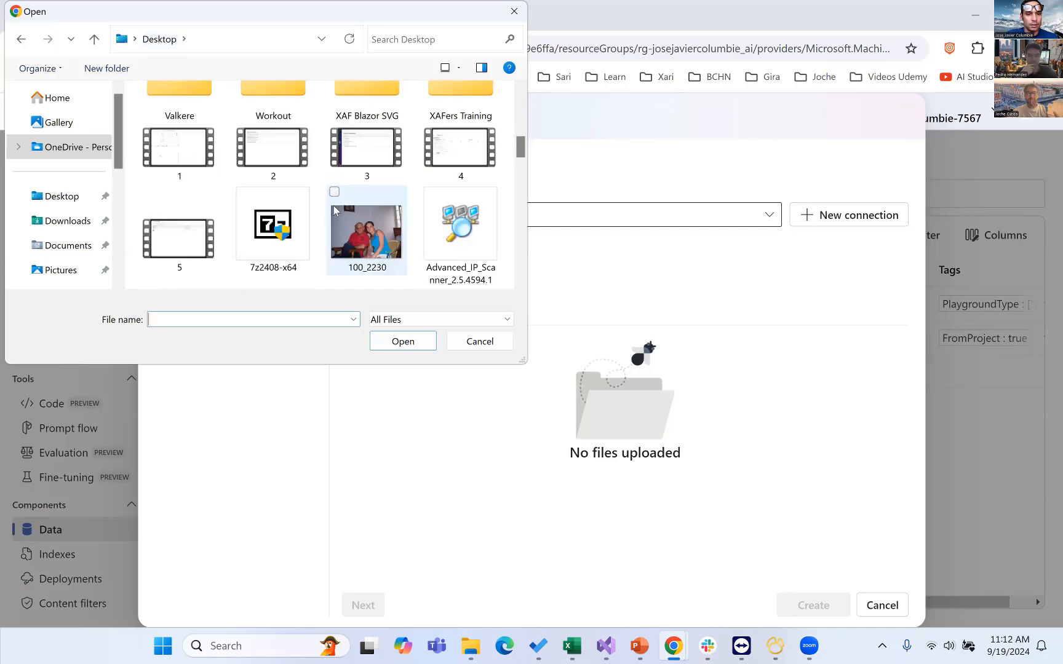
scroll(333, 205, "up", 3)
double_click(460, 118)
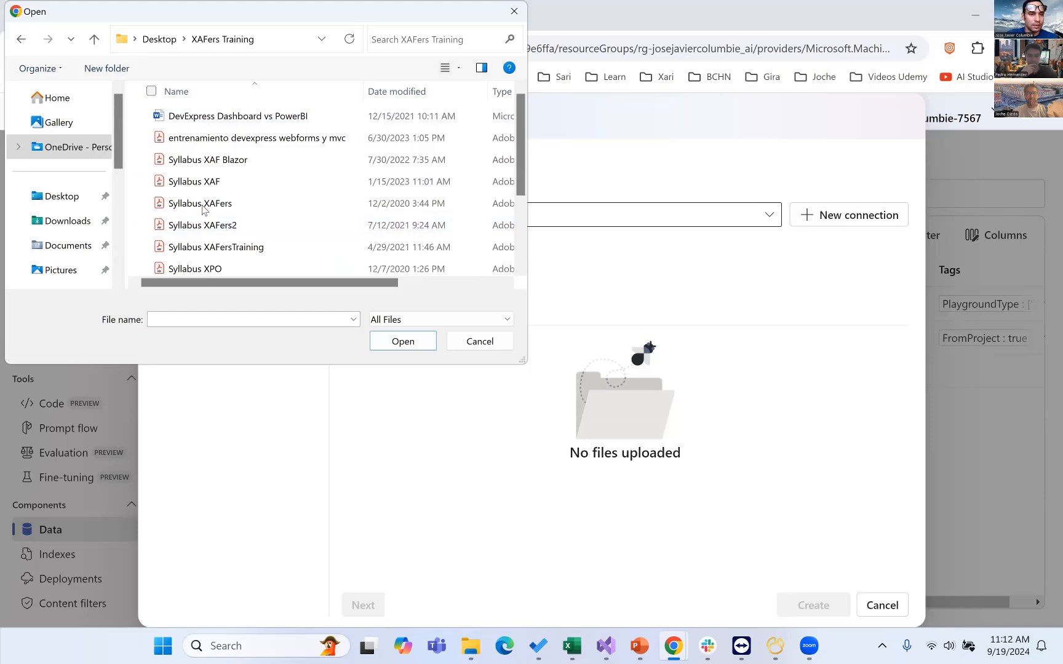
left_click(225, 181)
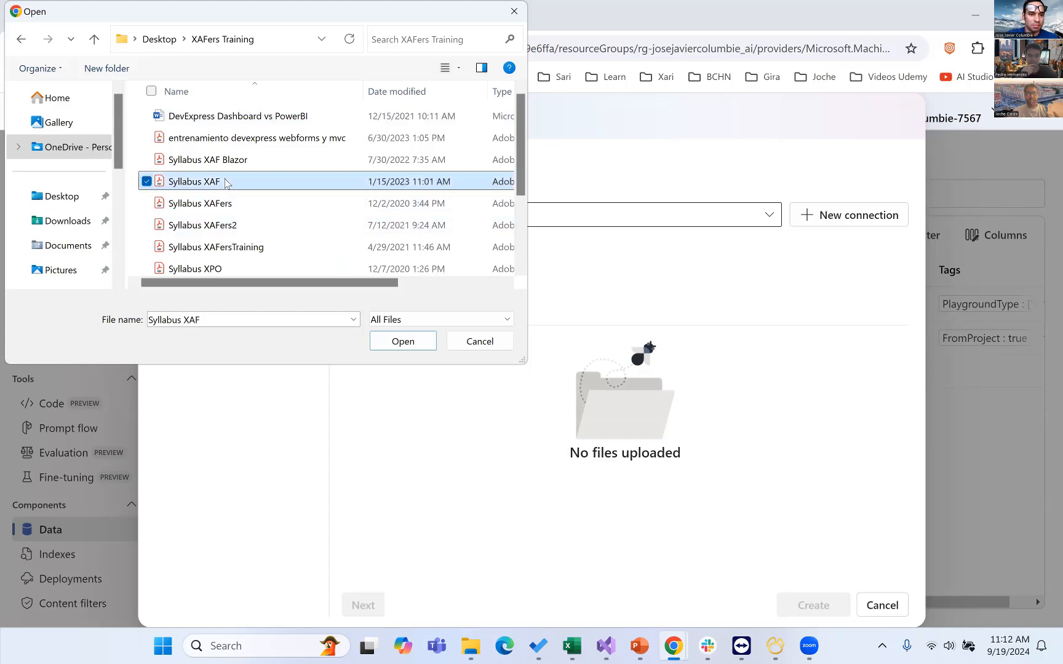
left_click(409, 349)
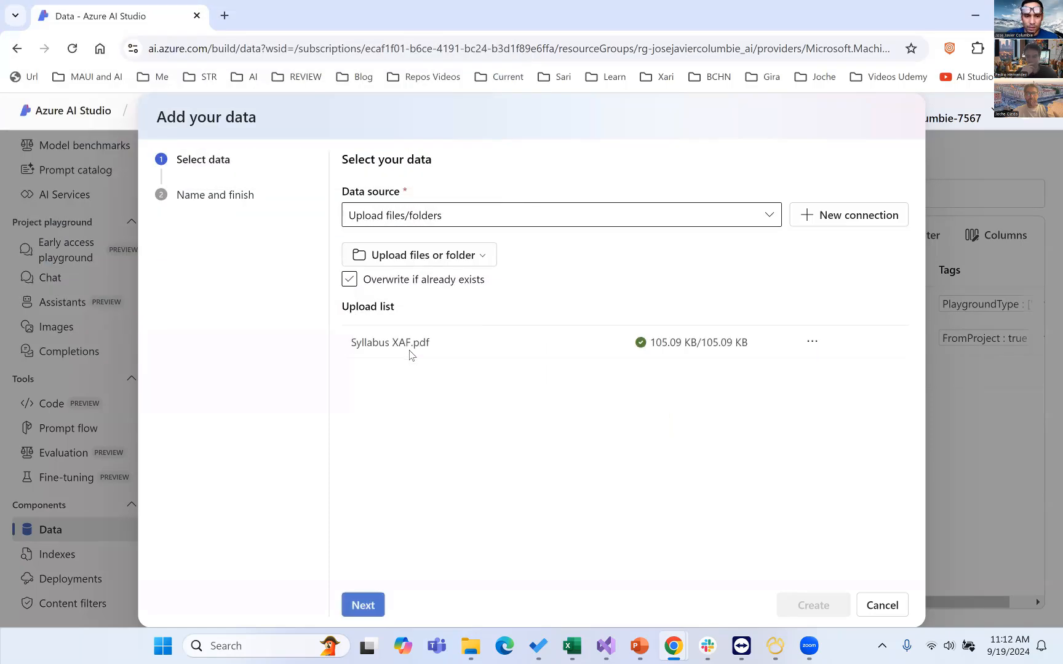
Step: Name the data "xafyoutube", create it, and view its details down to the data links
left_click(361, 605)
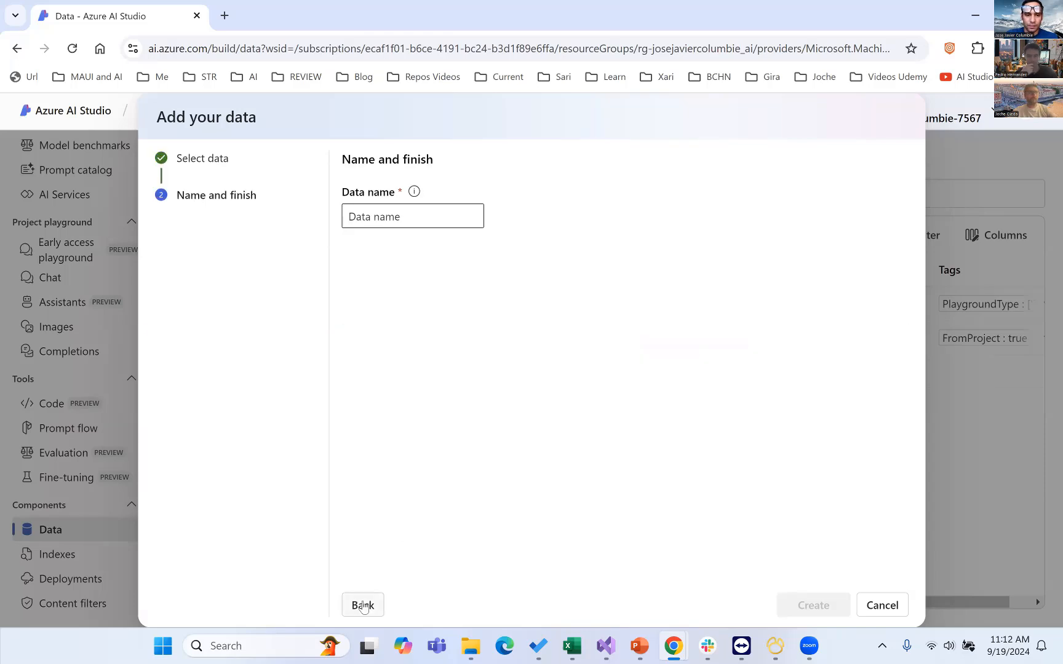
left_click(404, 217)
type("x")
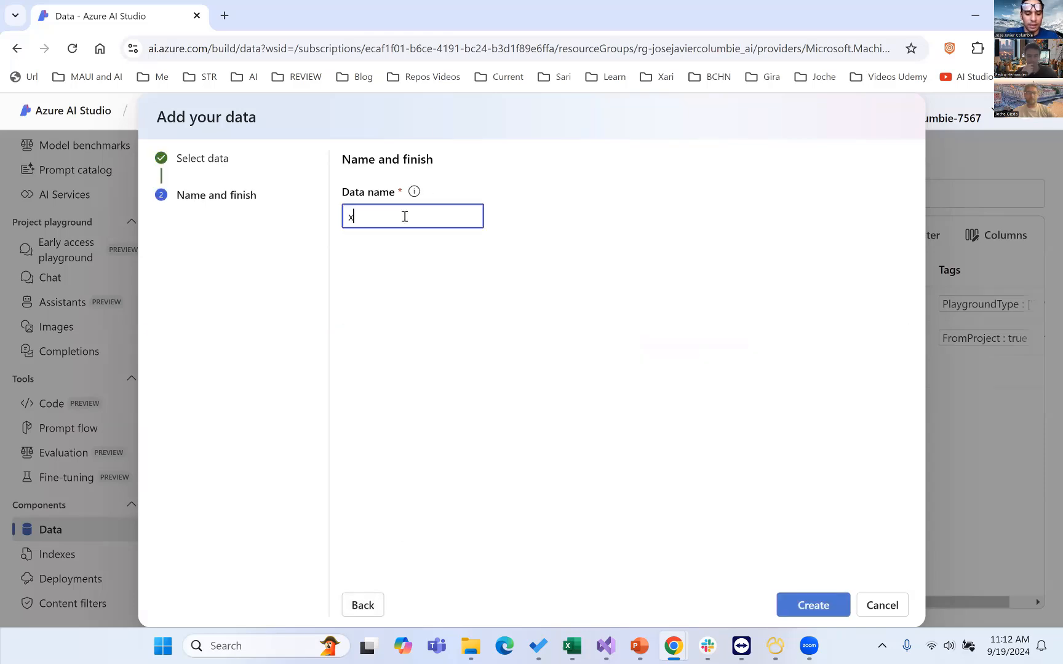
type("af")
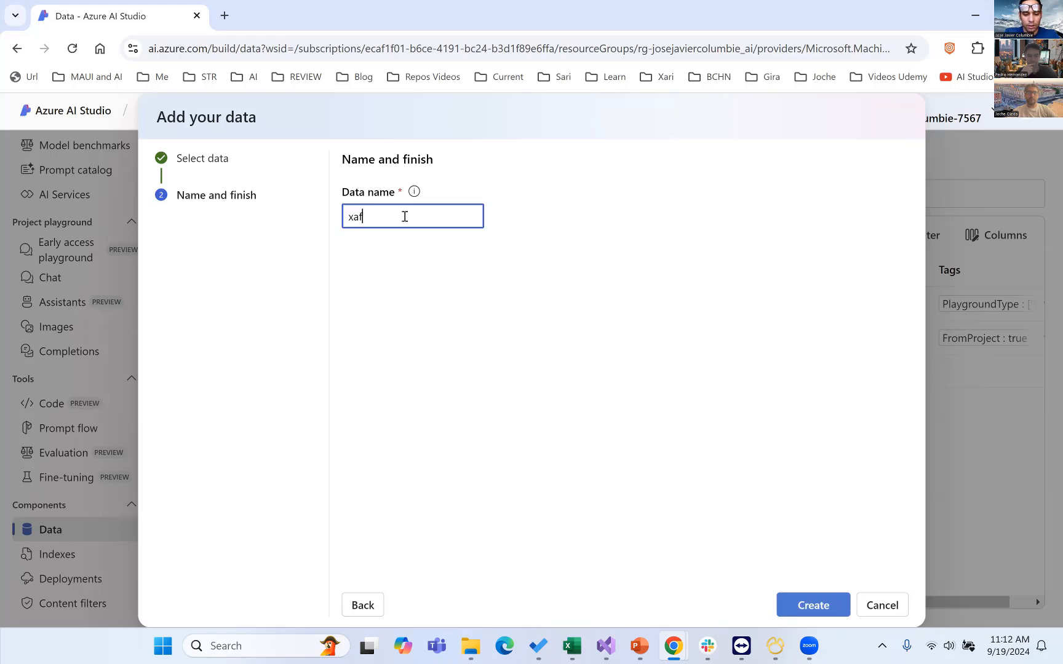
type("youtube")
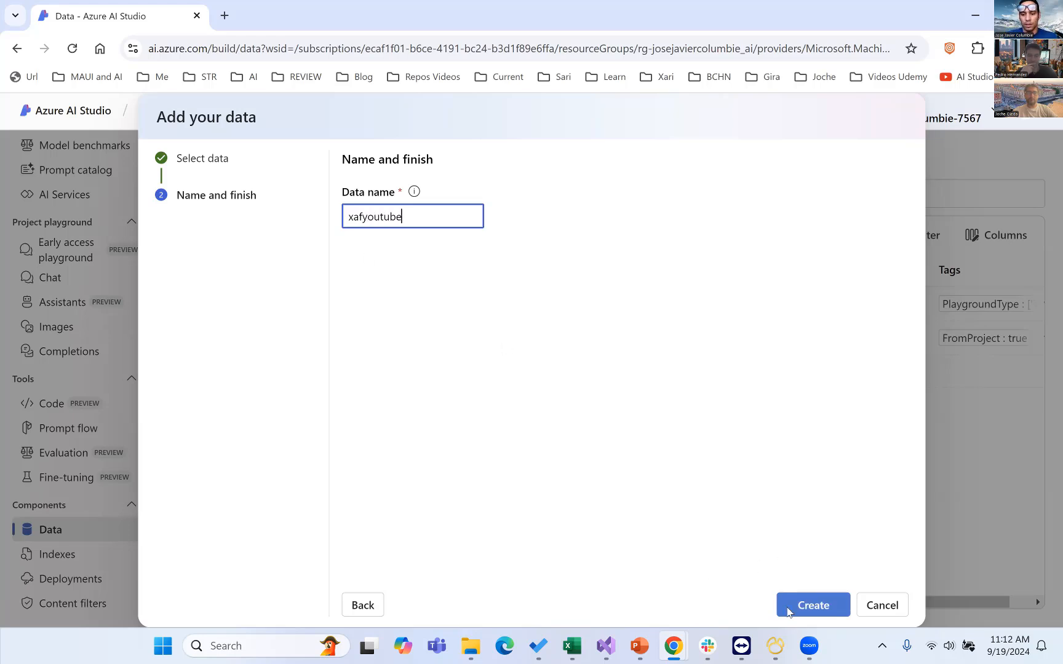
left_click(806, 605)
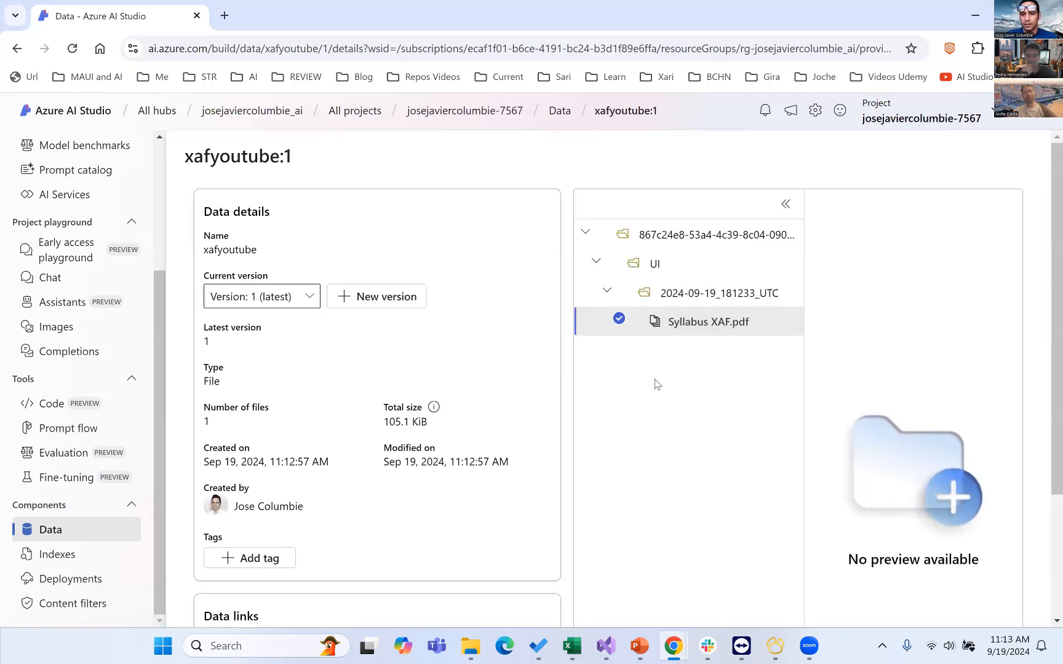
scroll(497, 403, "down", 3)
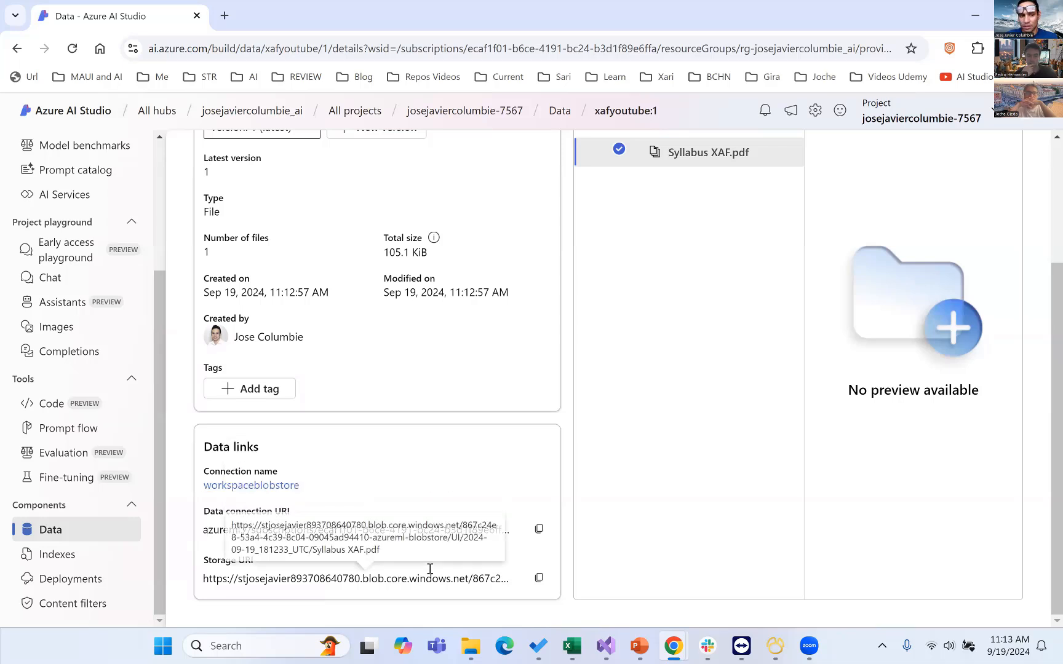
Step: Start a new index in the project with Azure AI Search as its data source
left_click(46, 555)
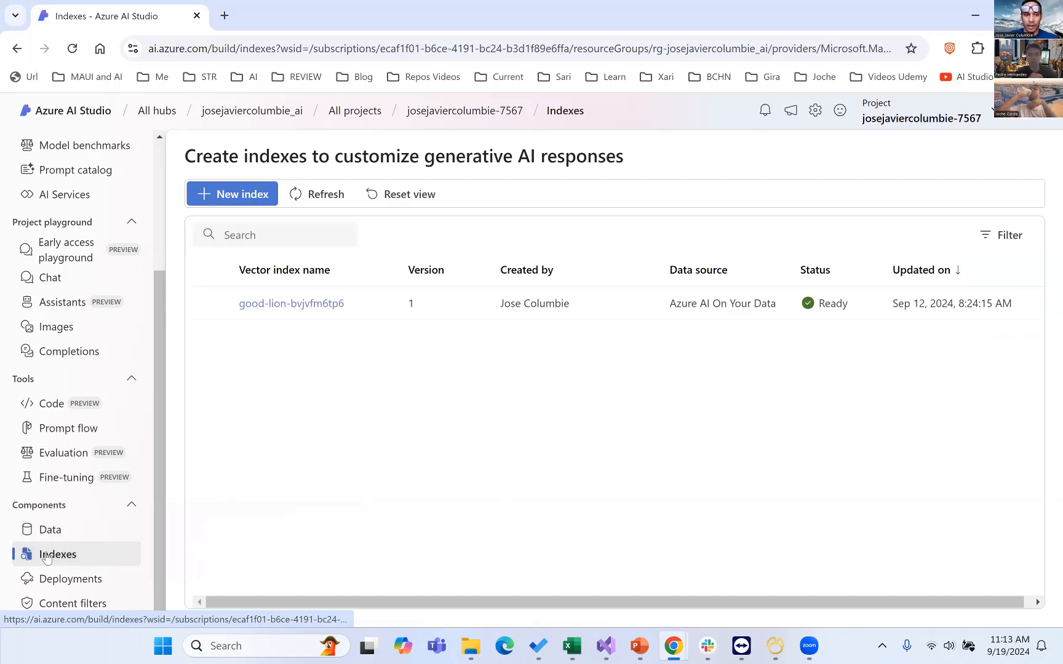
left_click(240, 196)
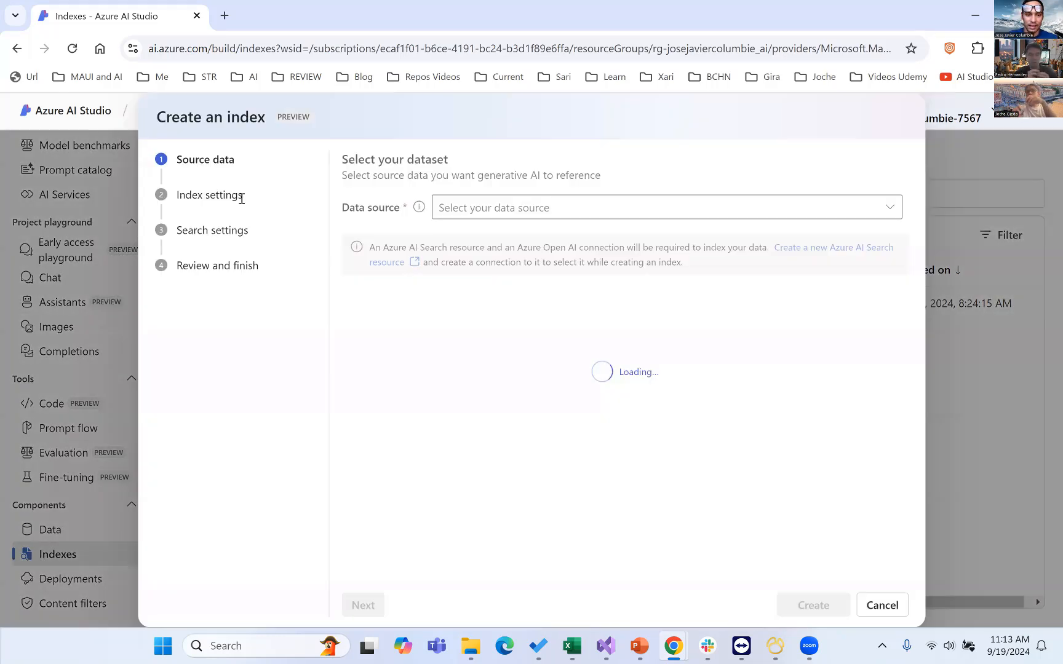
left_click(560, 209)
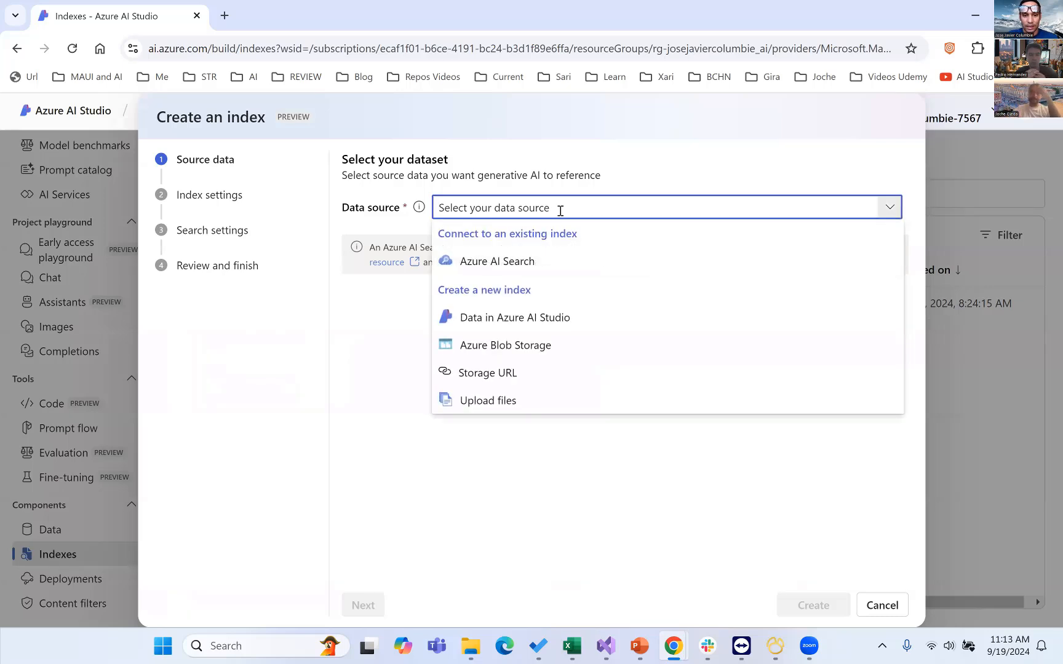
left_click(513, 271)
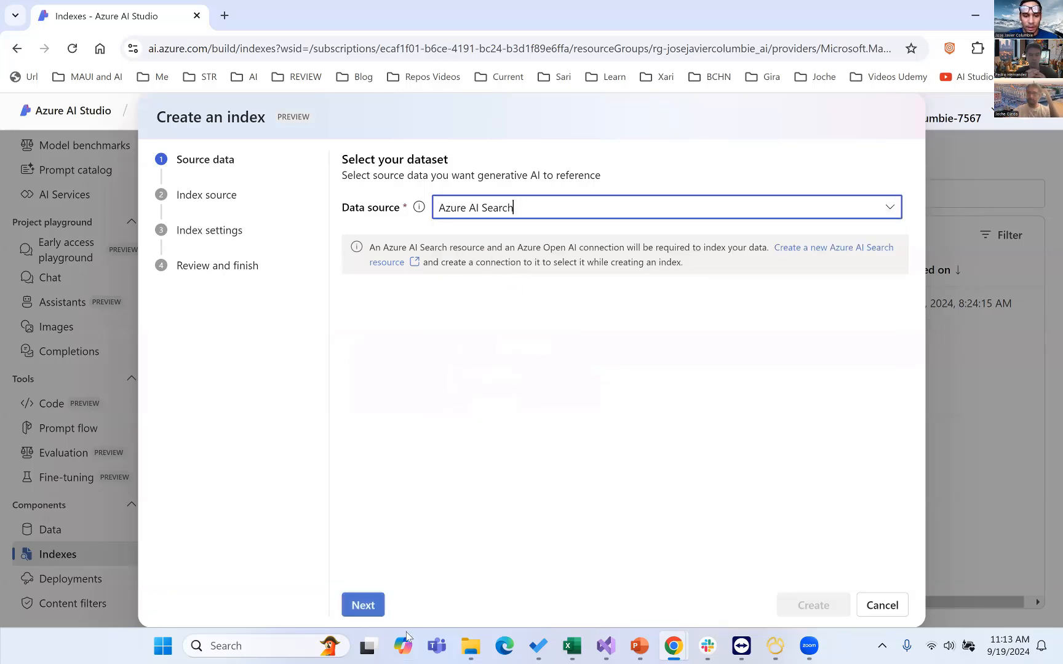
left_click(363, 605)
Step: Choose the search service "aisearchbasicxari" and its existing index "careful-table-3p81dqx1ty" as the index source
left_click(495, 248)
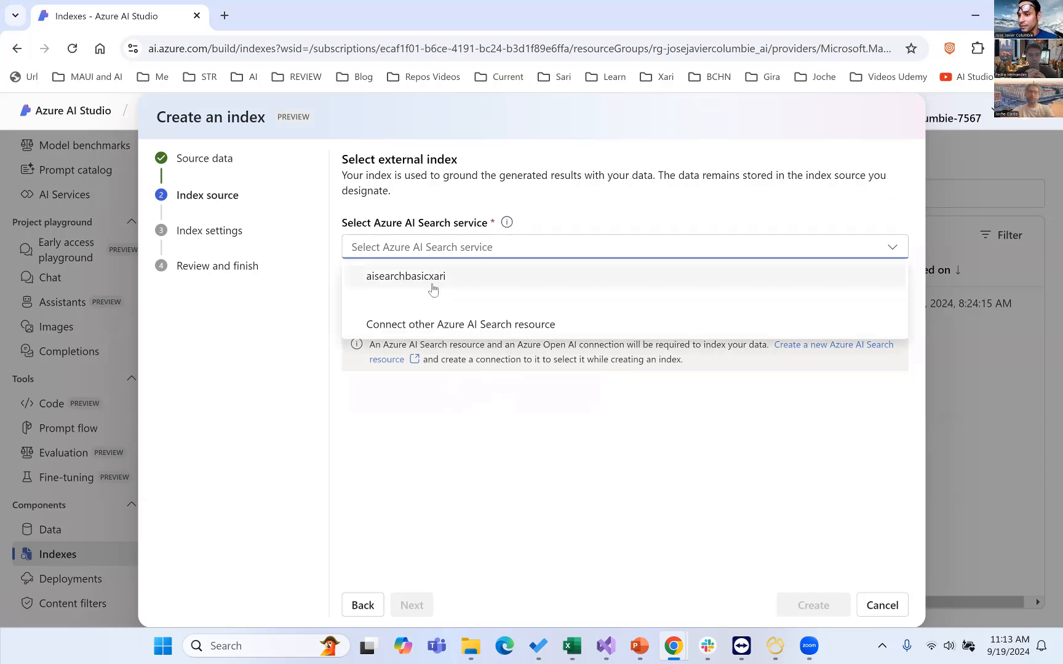
left_click(433, 288)
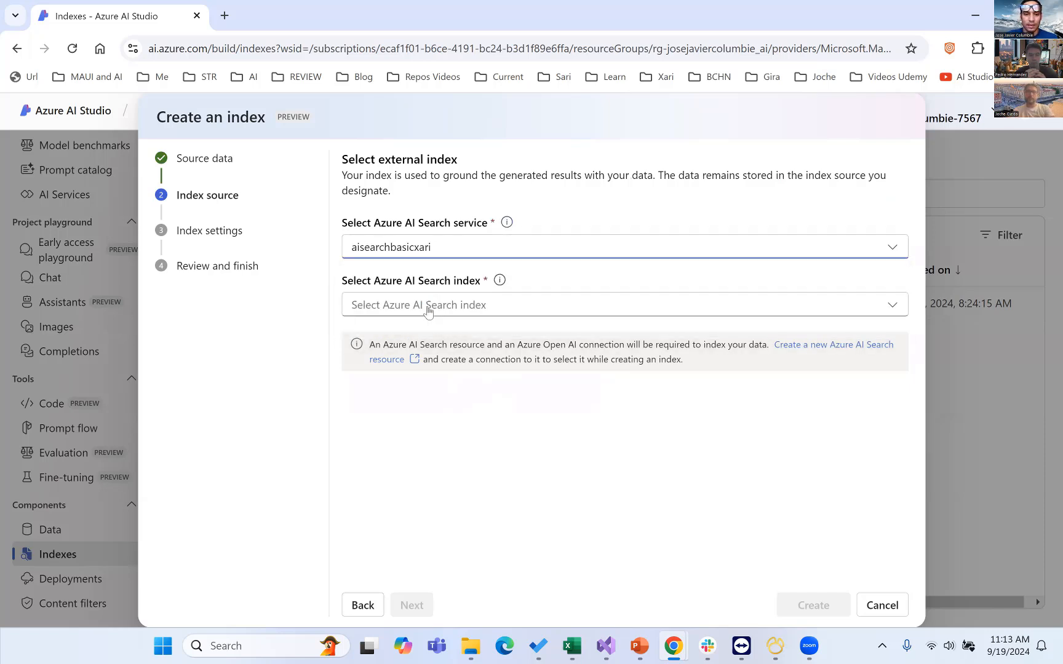
left_click(429, 312)
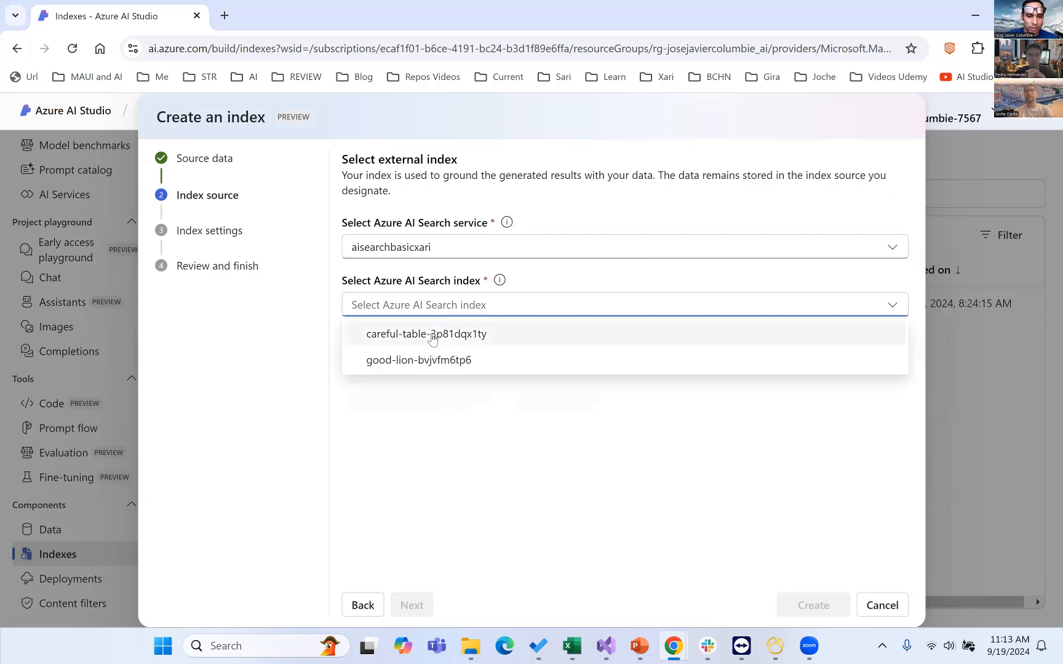
left_click(433, 335)
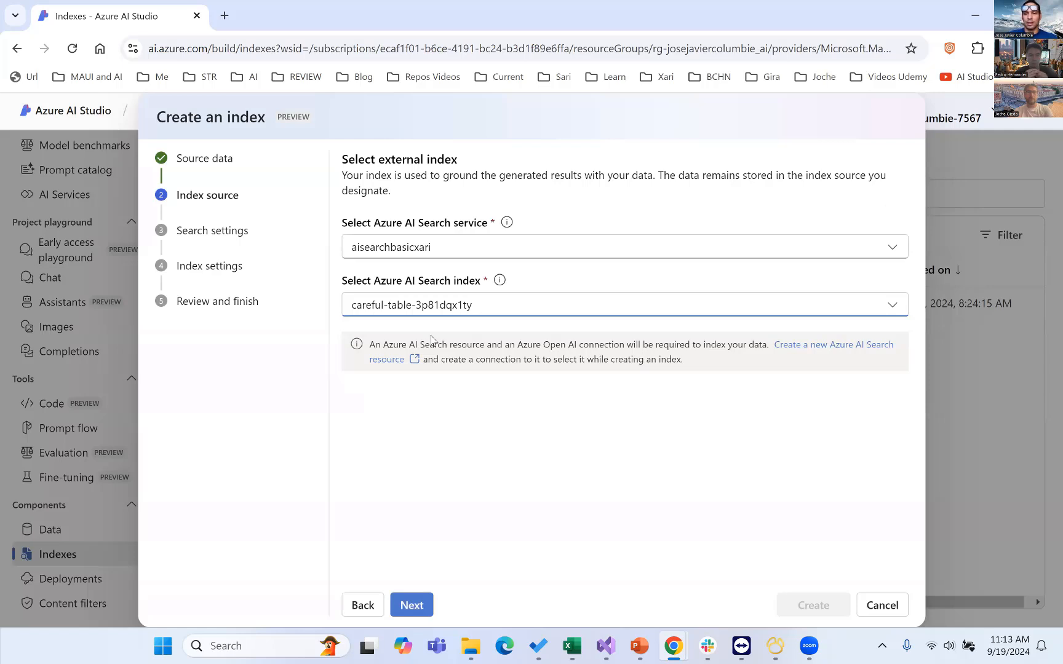
left_click(420, 609)
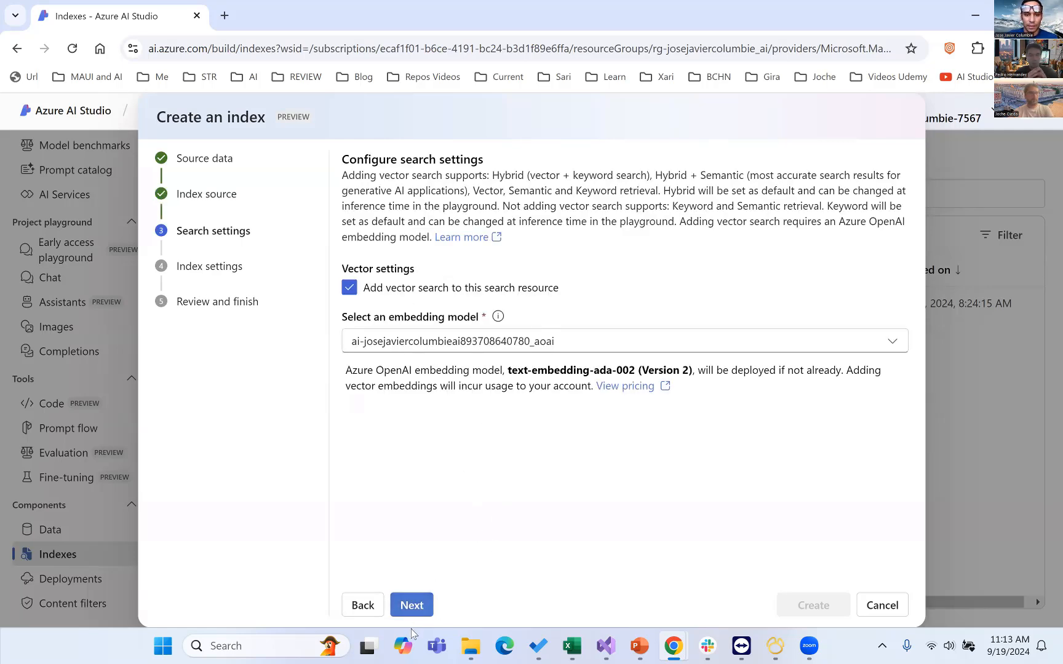
Step: Create the index with the default vector search and index settings, and return to the list of indexes
left_click(425, 607)
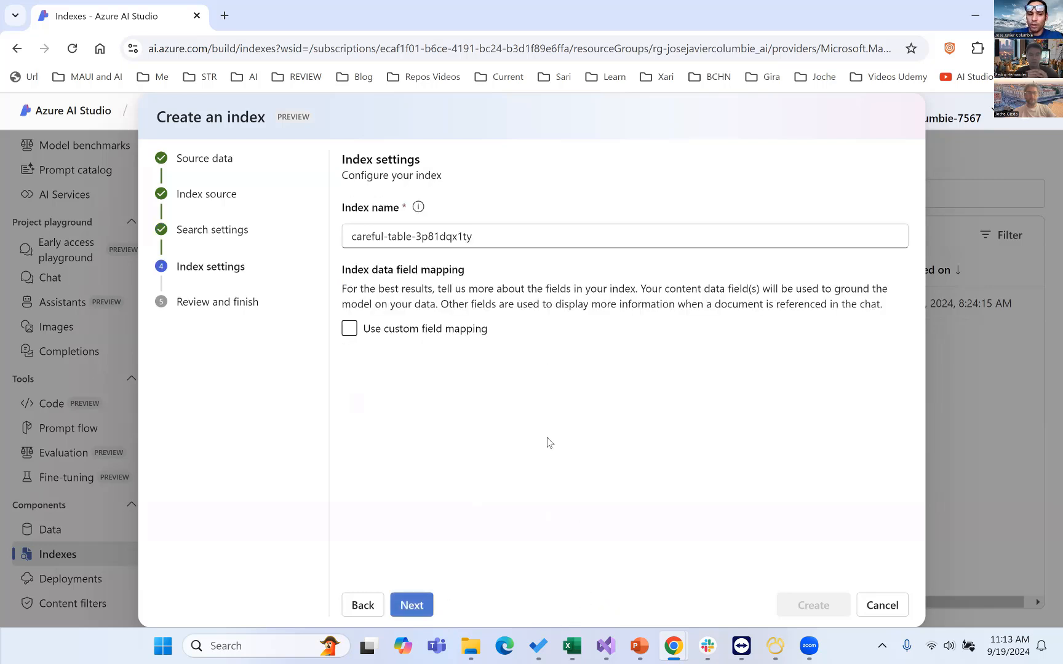
left_click(412, 605)
left_click(803, 605)
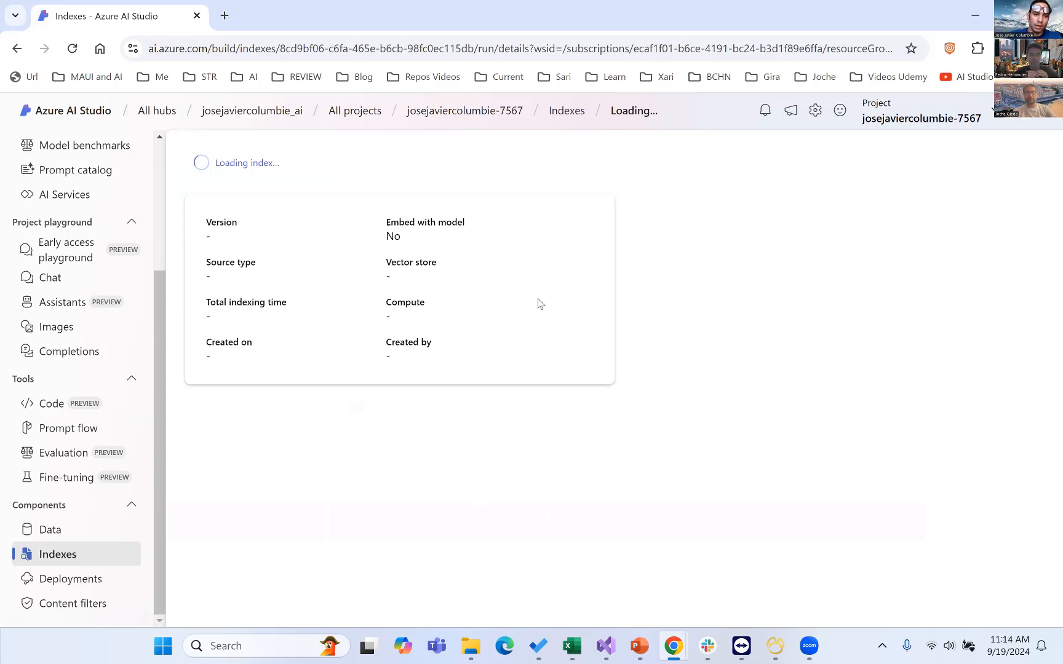
left_click(56, 556)
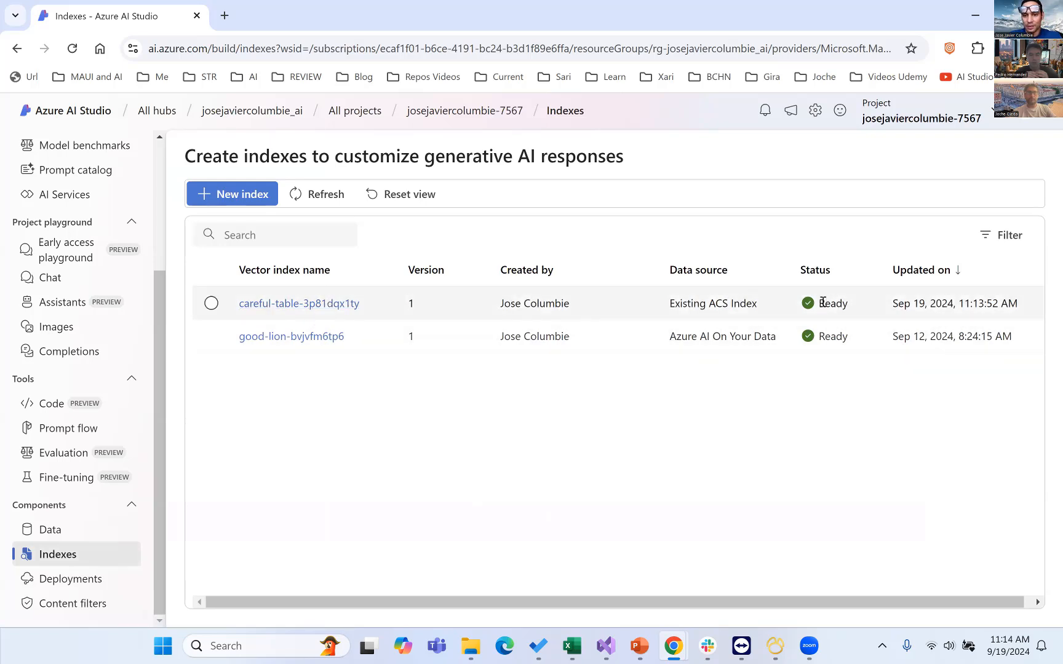
Step: Open the index data of "good-lion-bvjvfm6tp6" and examine its MLIndex file and data details
left_click(307, 337)
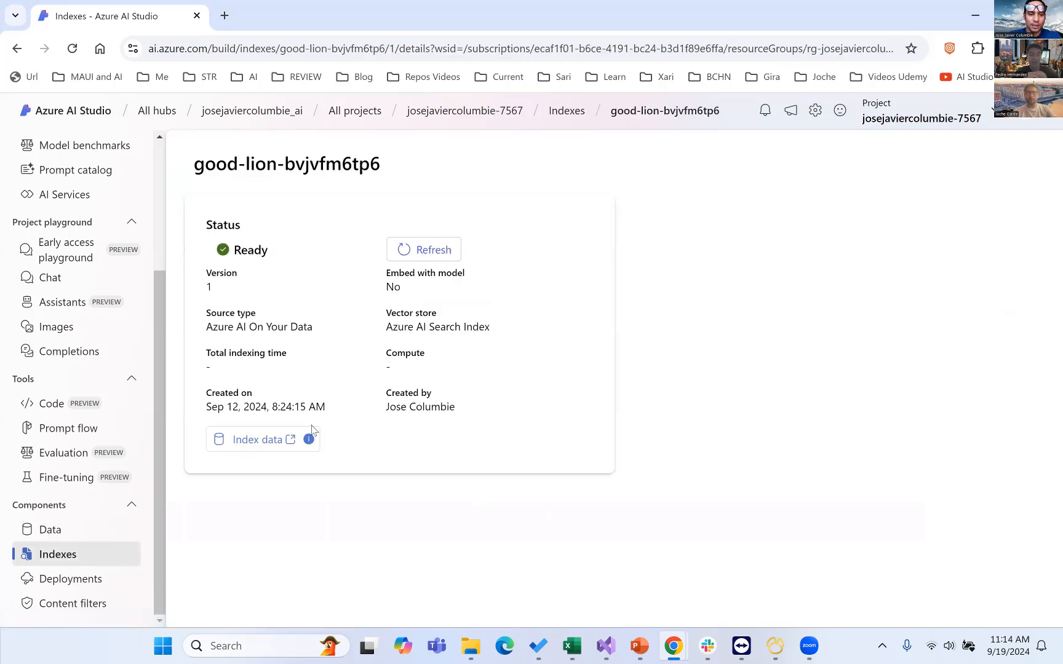
left_click(255, 440)
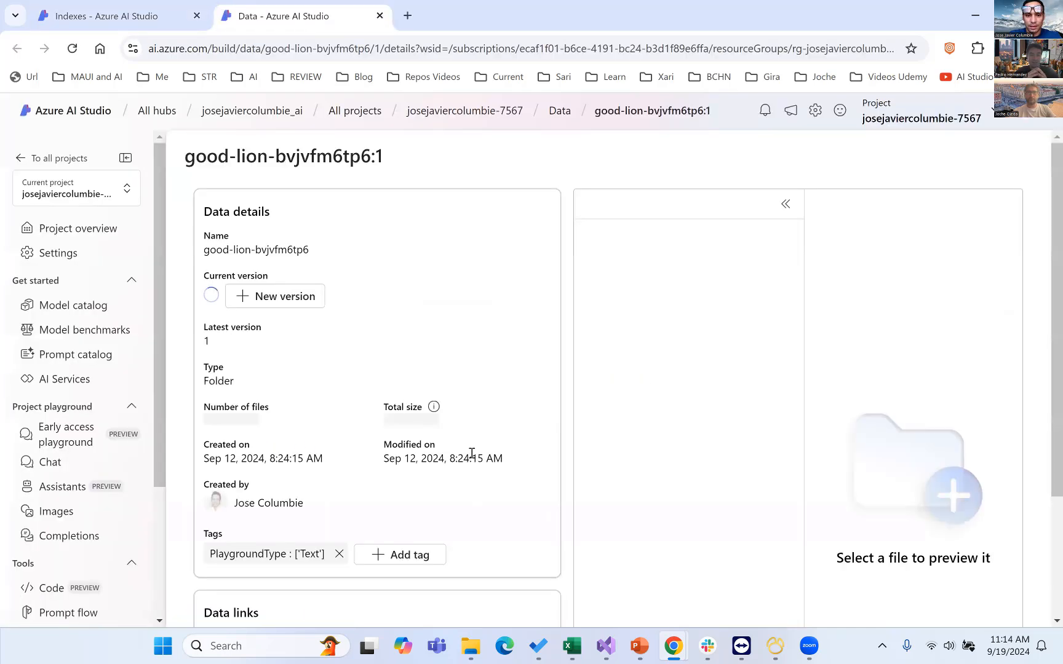
left_click(689, 351)
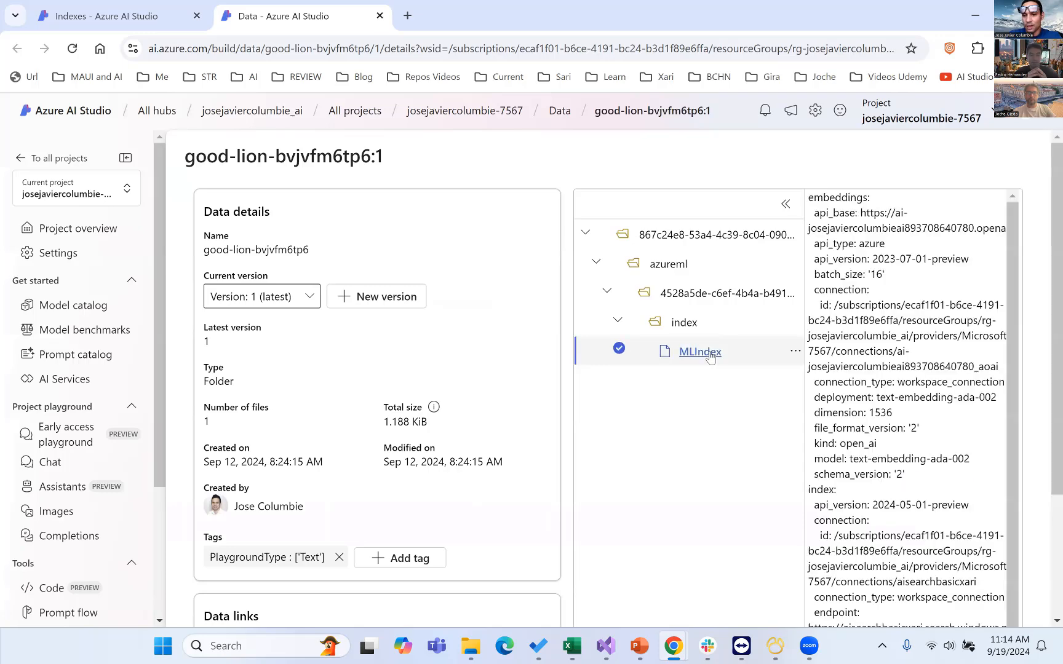
scroll(886, 363, "down", 1)
scroll(886, 363, "up", 1)
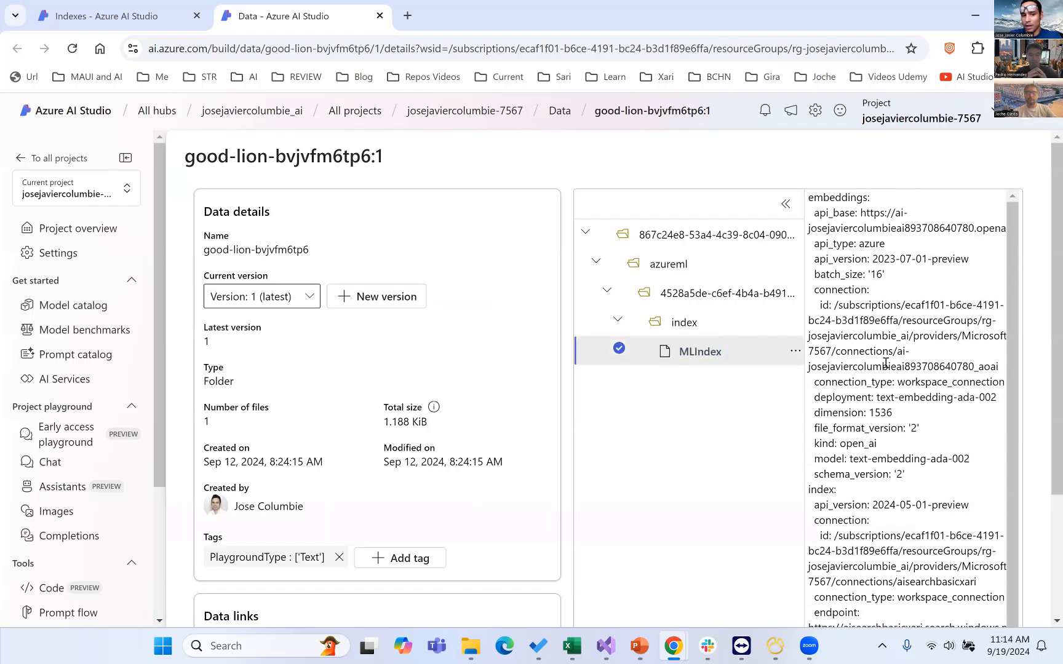
scroll(280, 535, "down", 4)
scroll(282, 538, "up", 4)
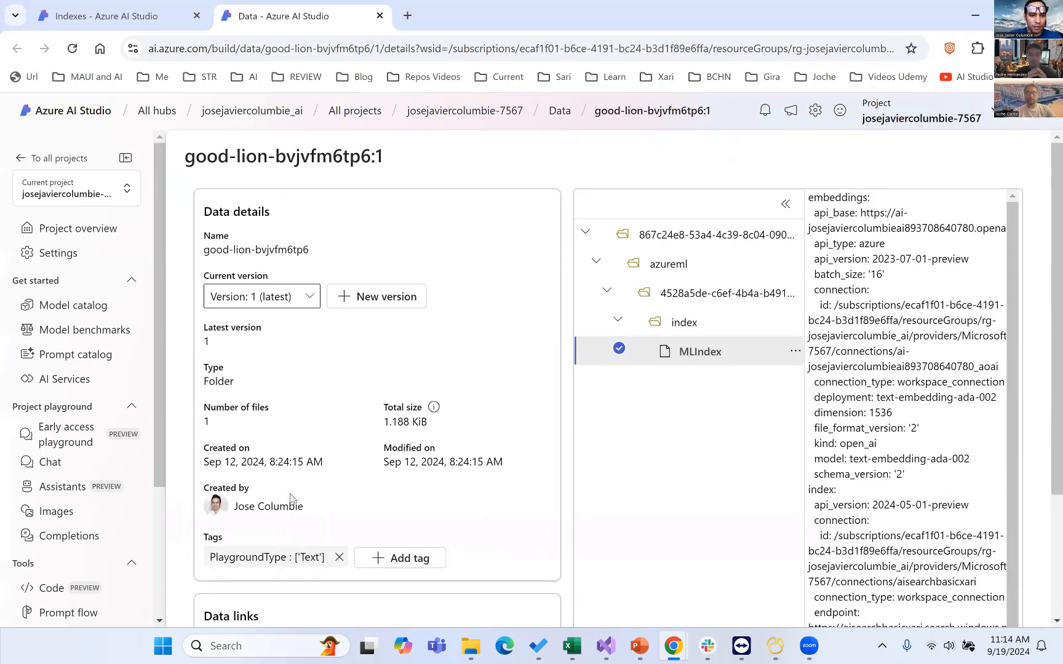
scroll(292, 497, "down", 3)
Step: Check the explanation of the index data link on the index's page, and review the linked data asset again
left_click(103, 18)
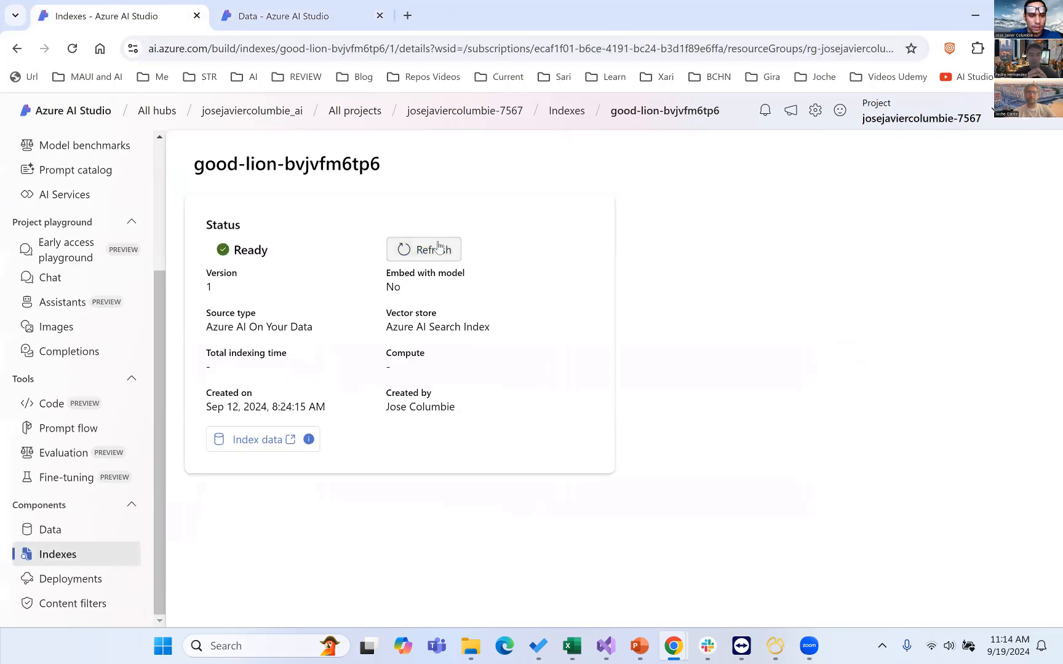
mouse_move(308, 441)
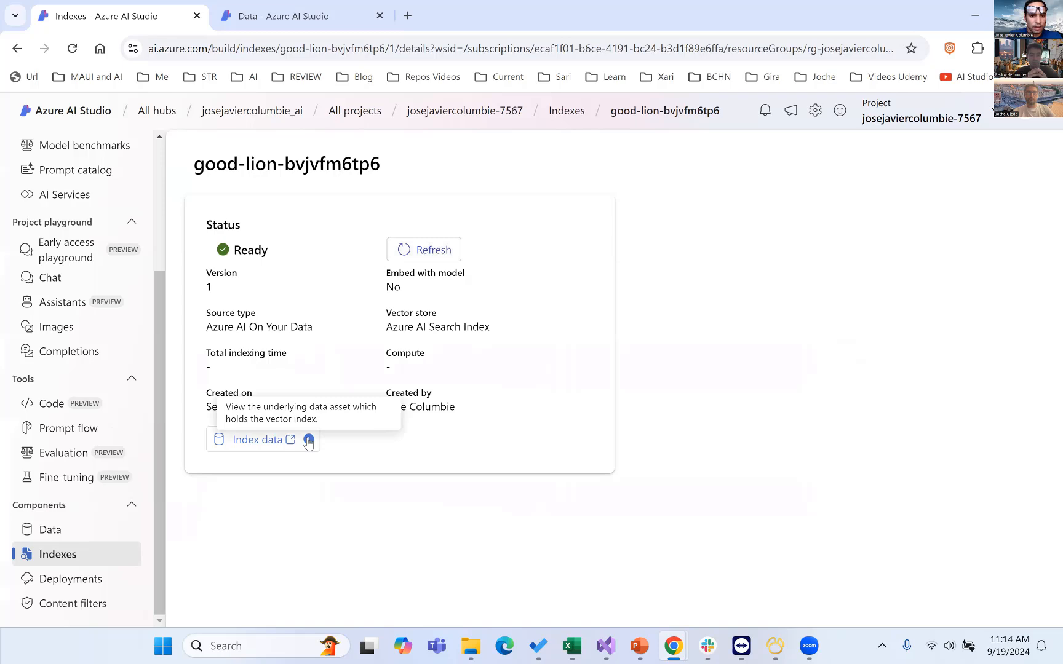
left_click(283, 19)
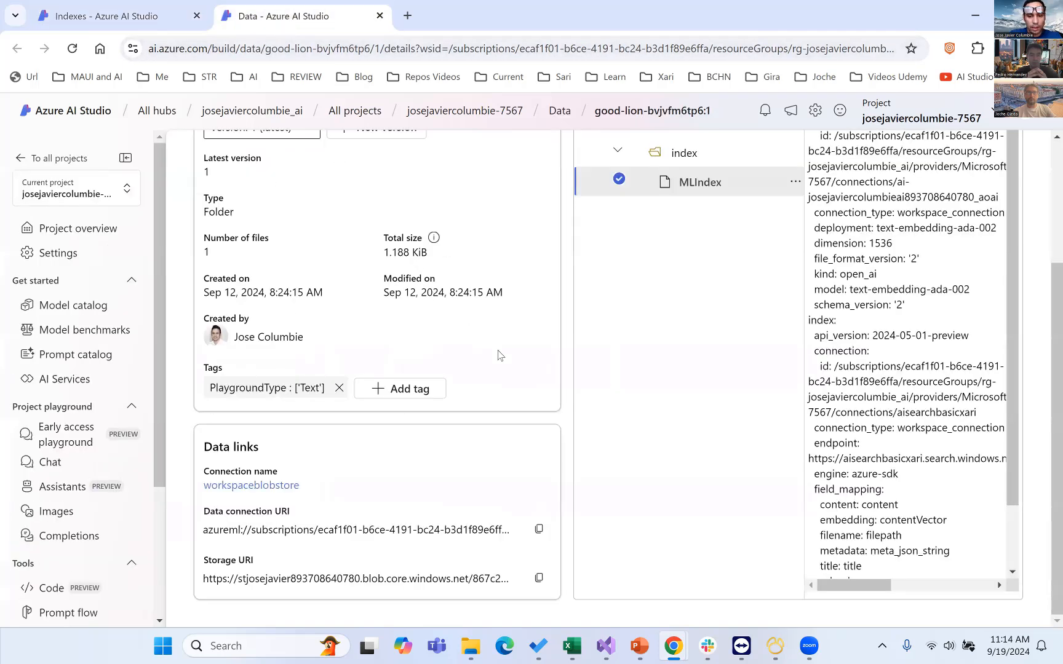
scroll(738, 475, "up", 3)
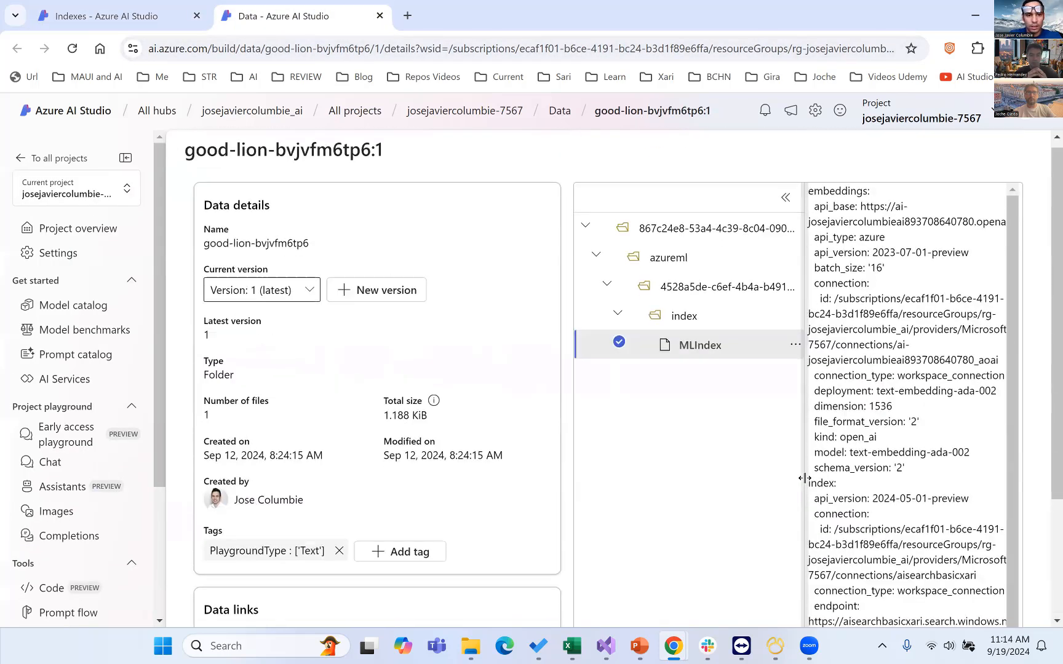
left_click(102, 15)
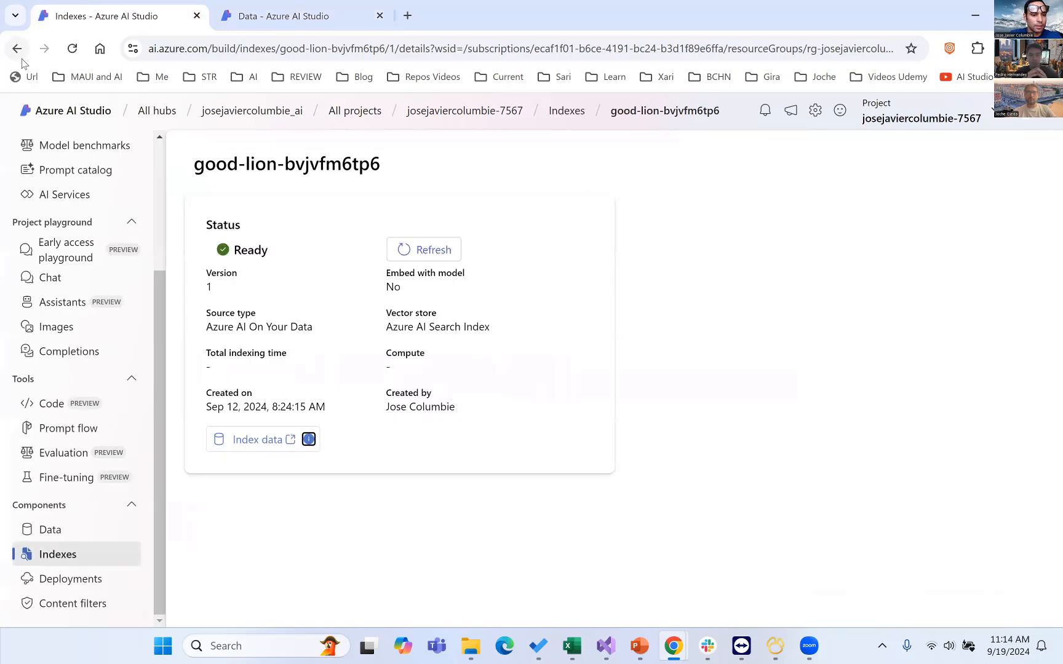
Step: Open the "careful-table-3p81dqx1ty" asset from the project's data list and preview its MLIndex file
left_click(52, 529)
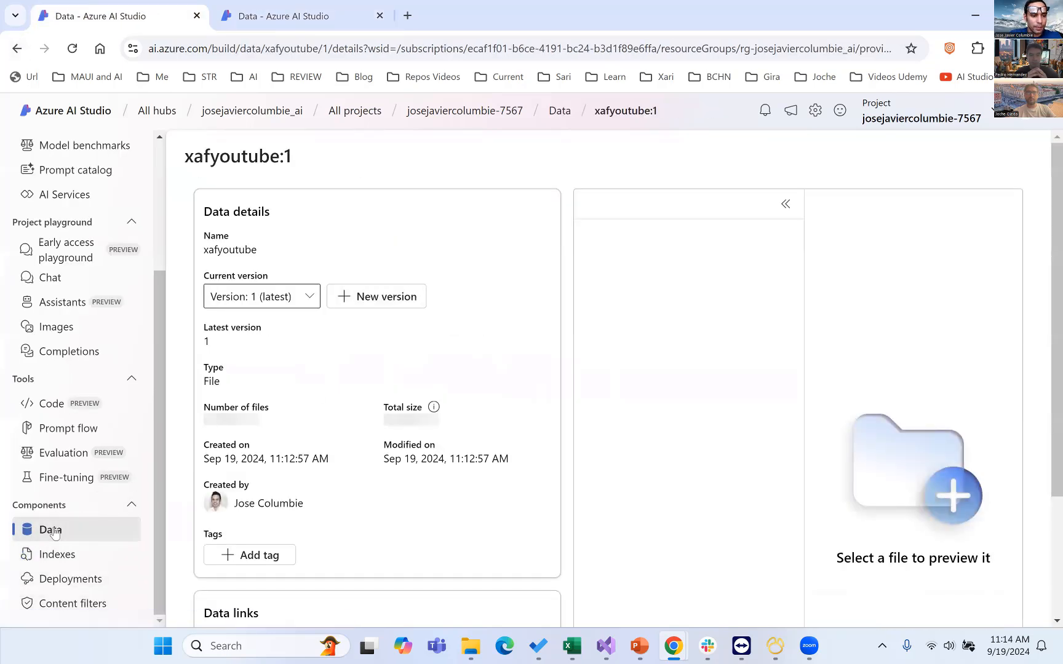
left_click(52, 530)
left_click(313, 307)
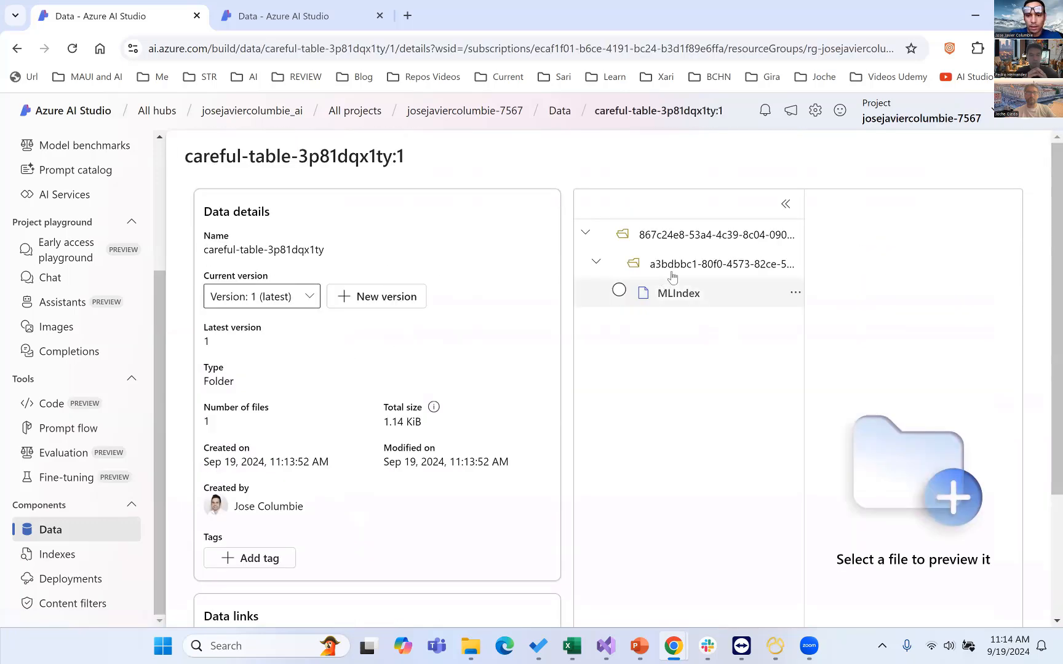
left_click(676, 294)
scroll(904, 369, "down", 1)
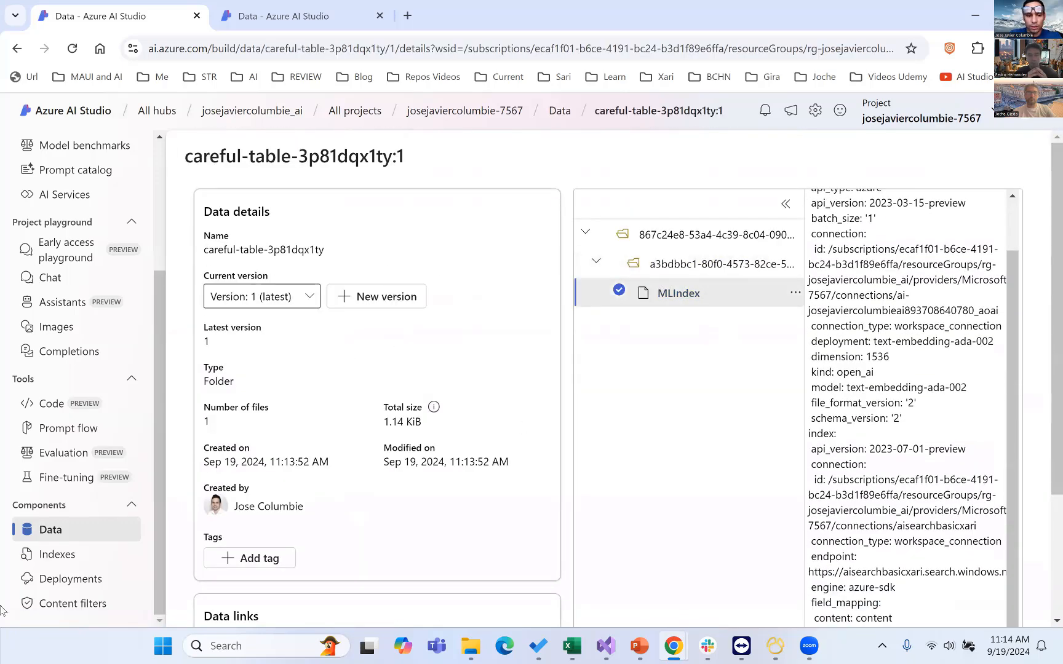
Step: Return to the project's list of indexes and open the details of the index "careful-table-3p81dqx1ty"
left_click(56, 554)
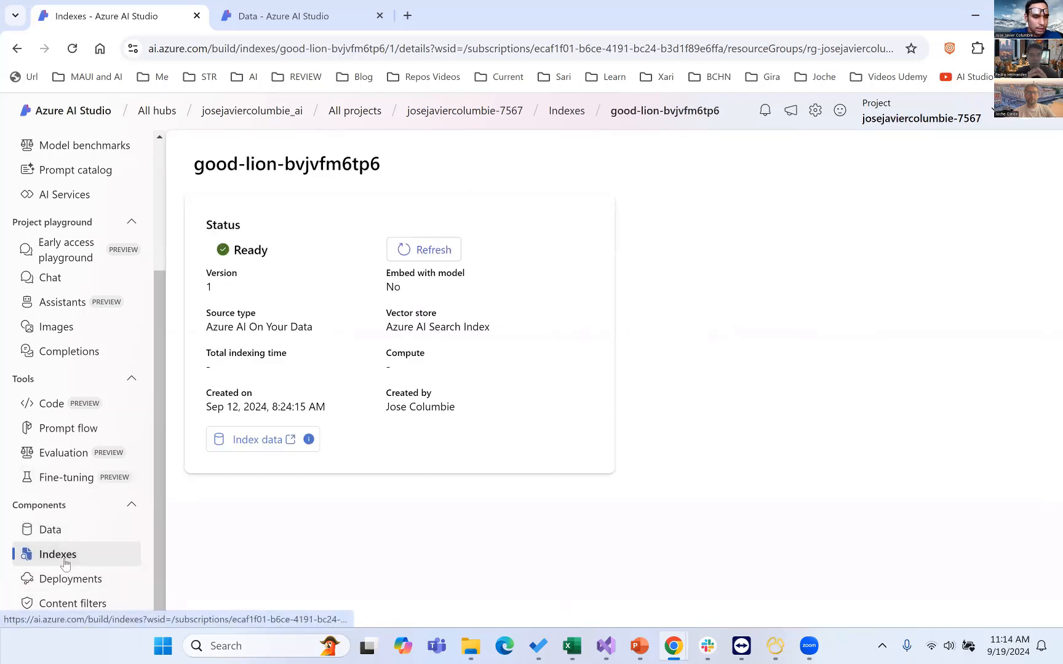
left_click(67, 533)
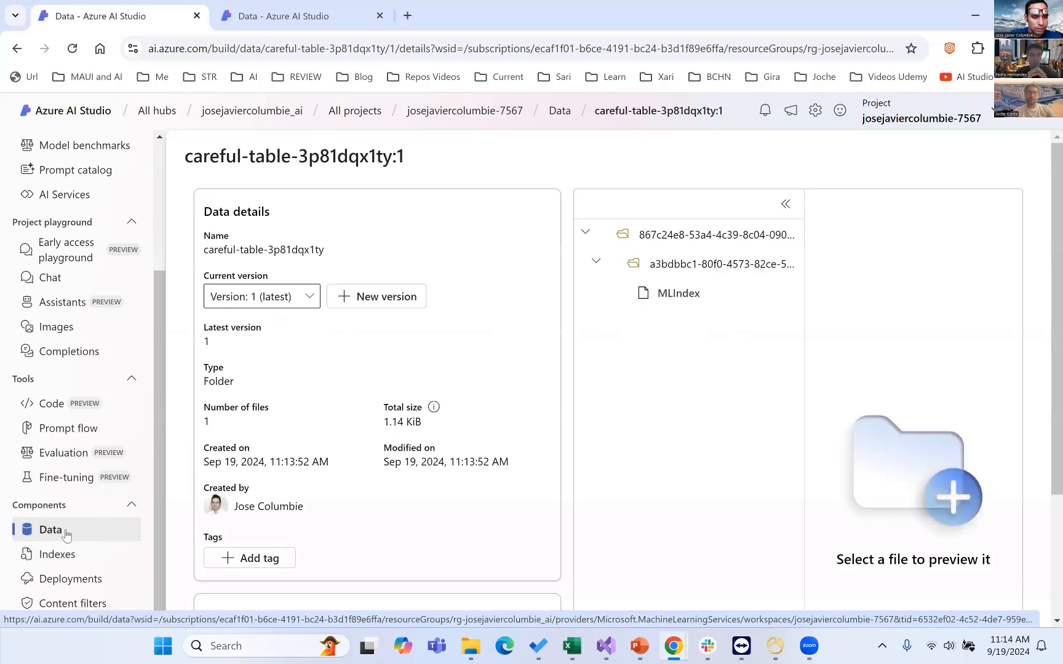
left_click(58, 556)
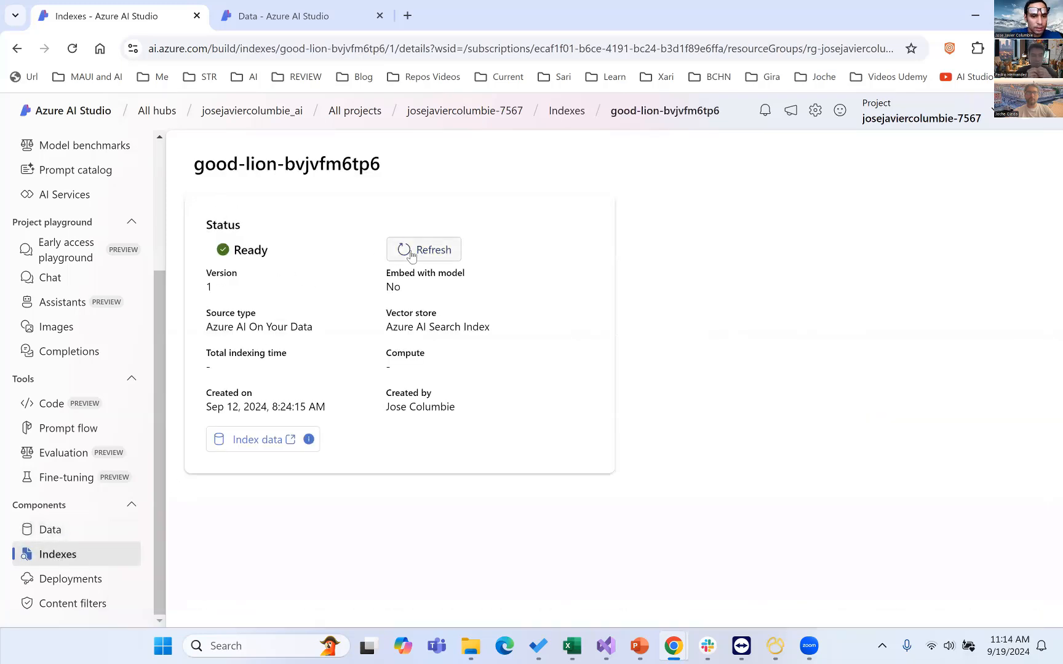
left_click(58, 554)
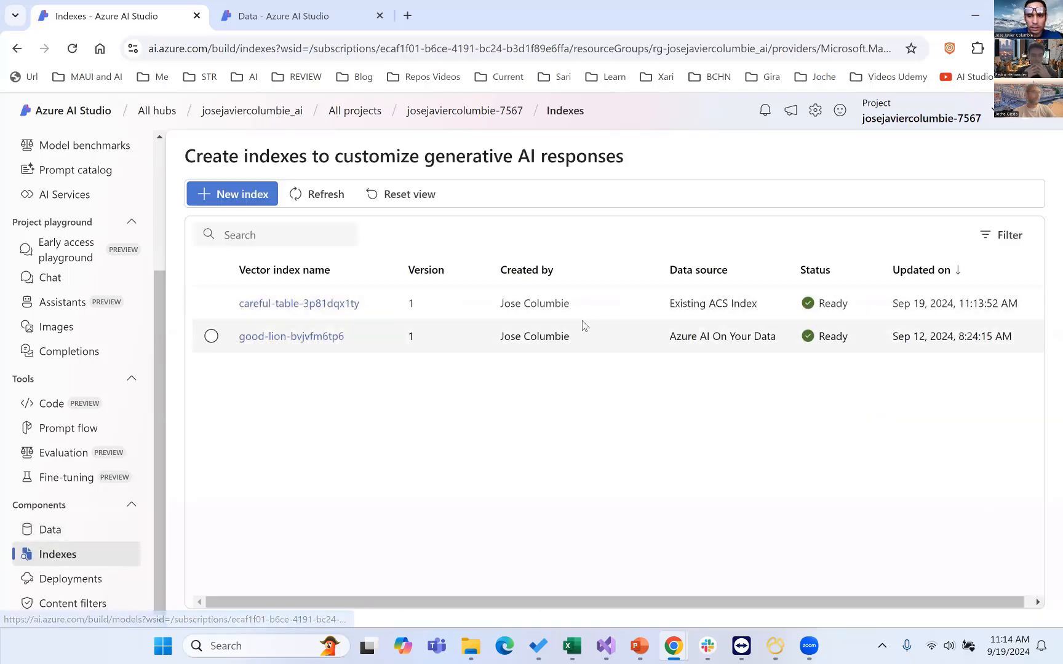
left_click(211, 303)
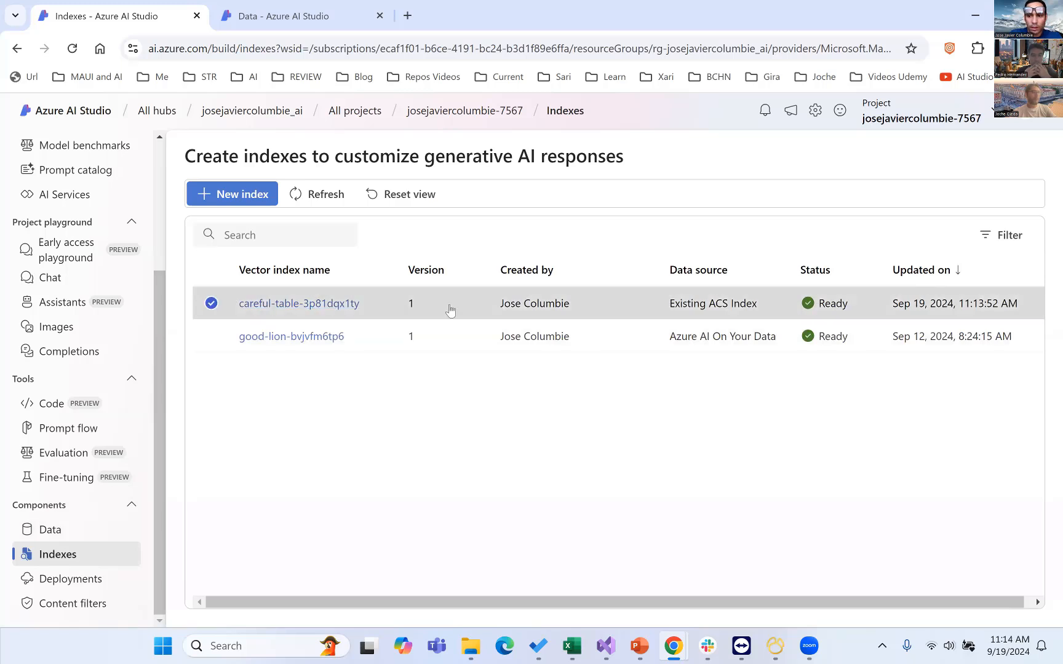
left_click(348, 305)
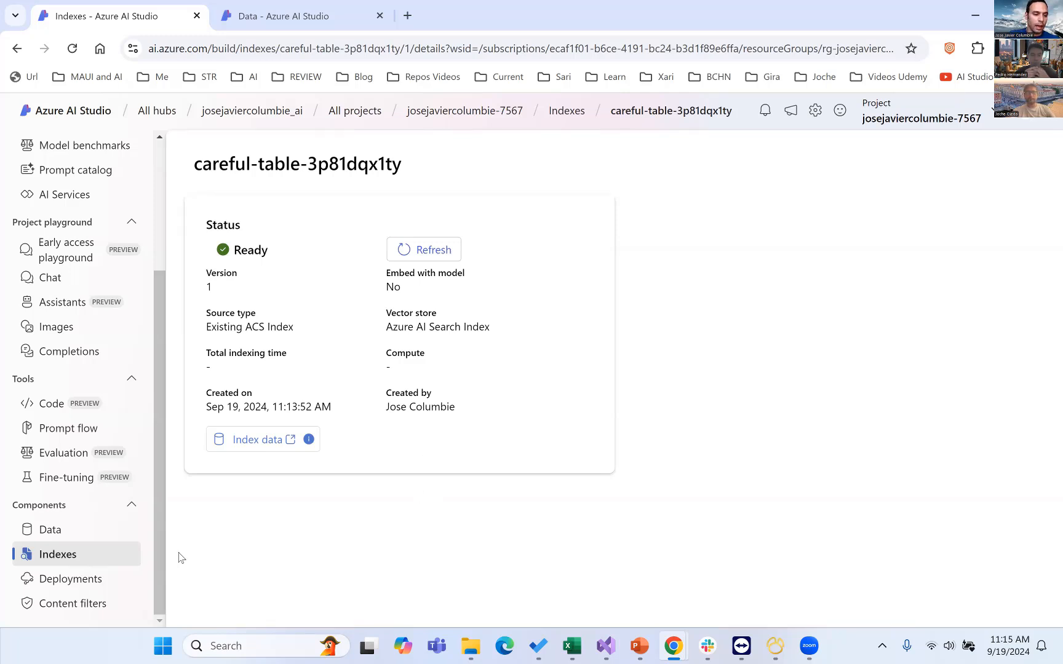
Step: In the chat playground, add the project index "careful-table-3p81dqx1ty" as the chat's own data source
left_click(66, 276)
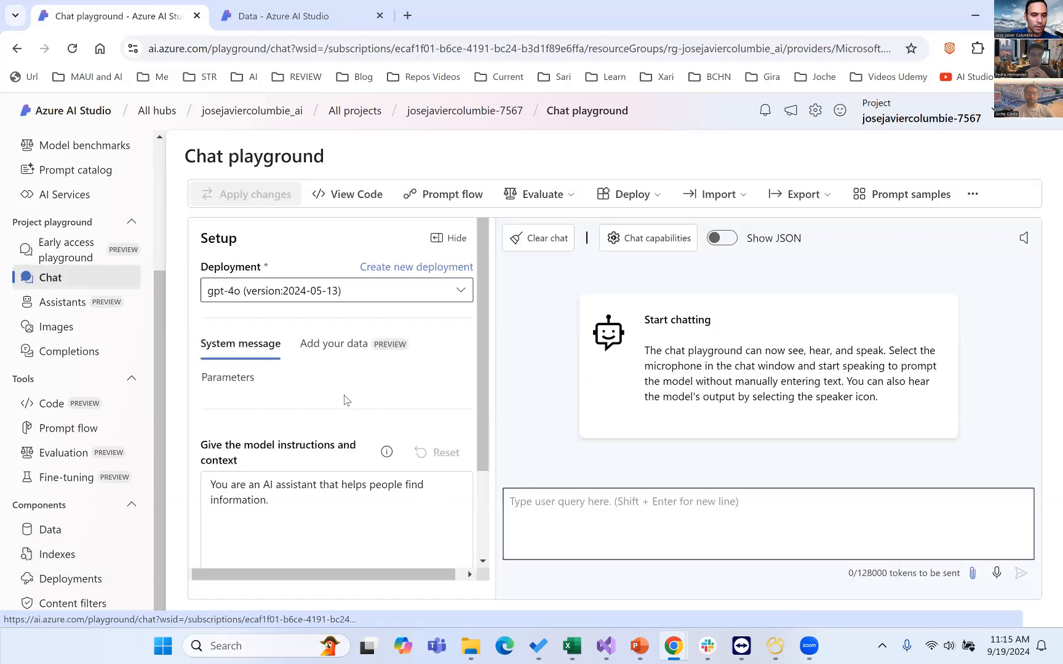
scroll(347, 400, "down", 2)
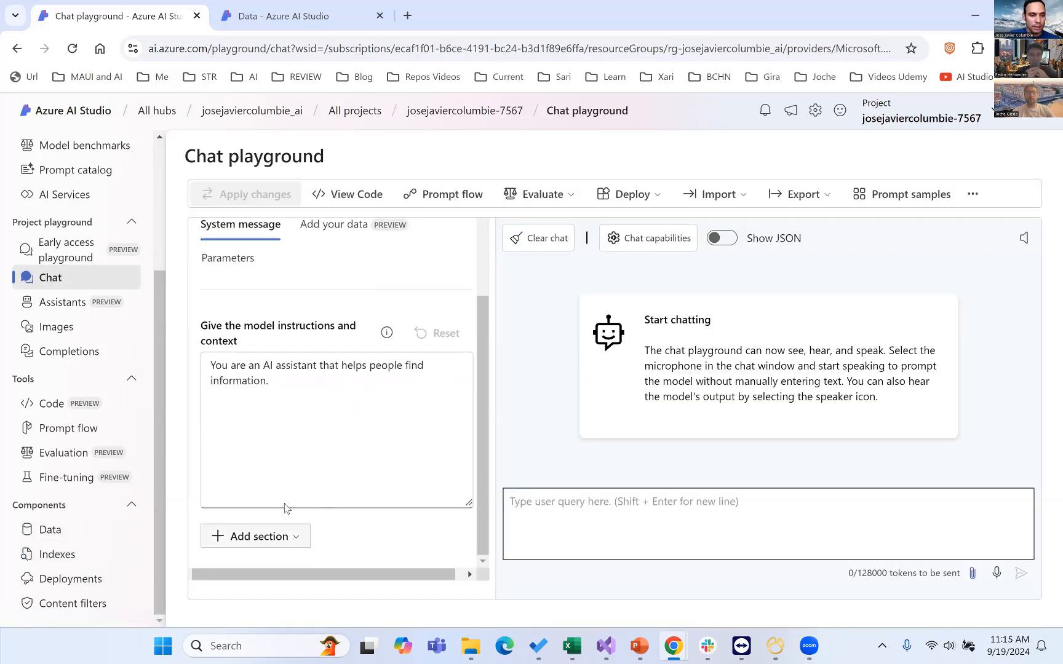
scroll(289, 480, "up", 2)
left_click(335, 354)
scroll(300, 510, "down", 1)
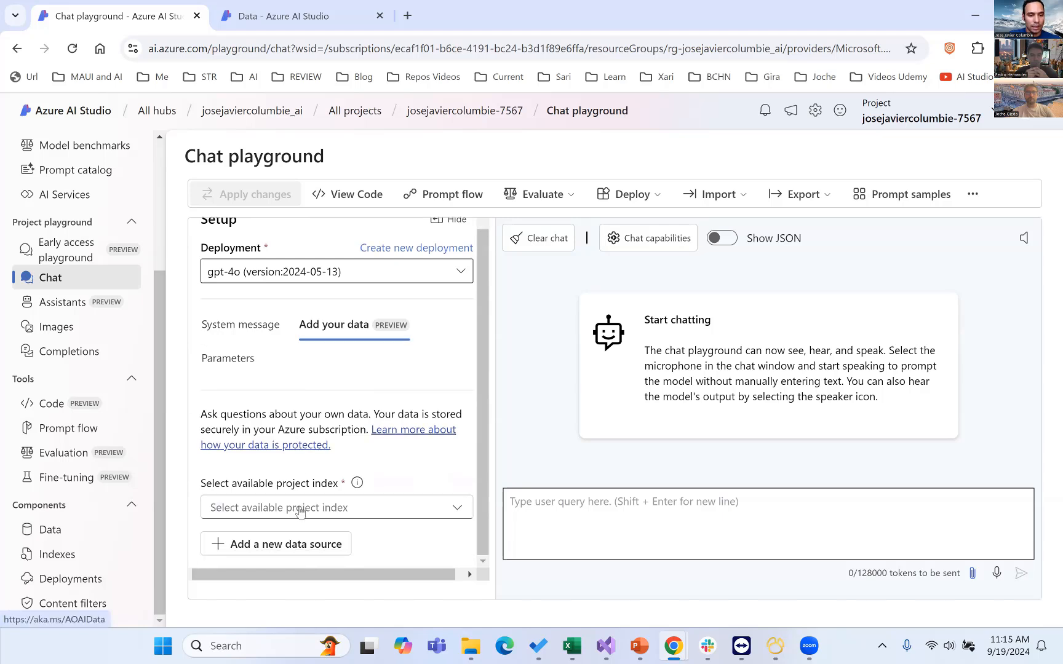
left_click(301, 510)
left_click(294, 537)
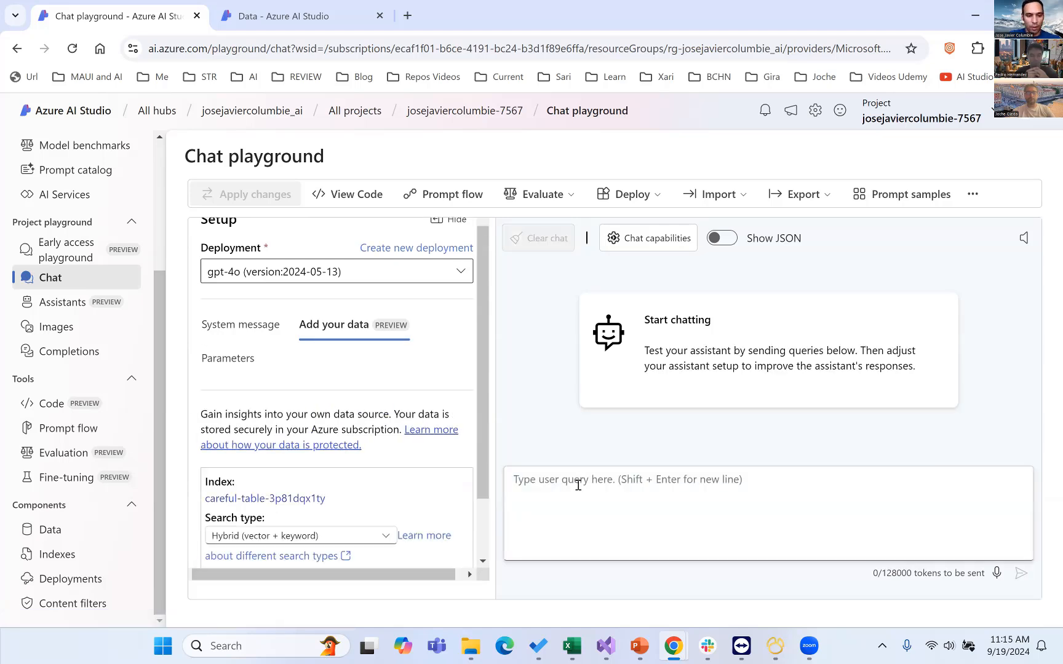
Step: Ask the chat "What a beginner should learn about XAF?", correcting the misspelled word before sending
scroll(328, 522, "down", 1)
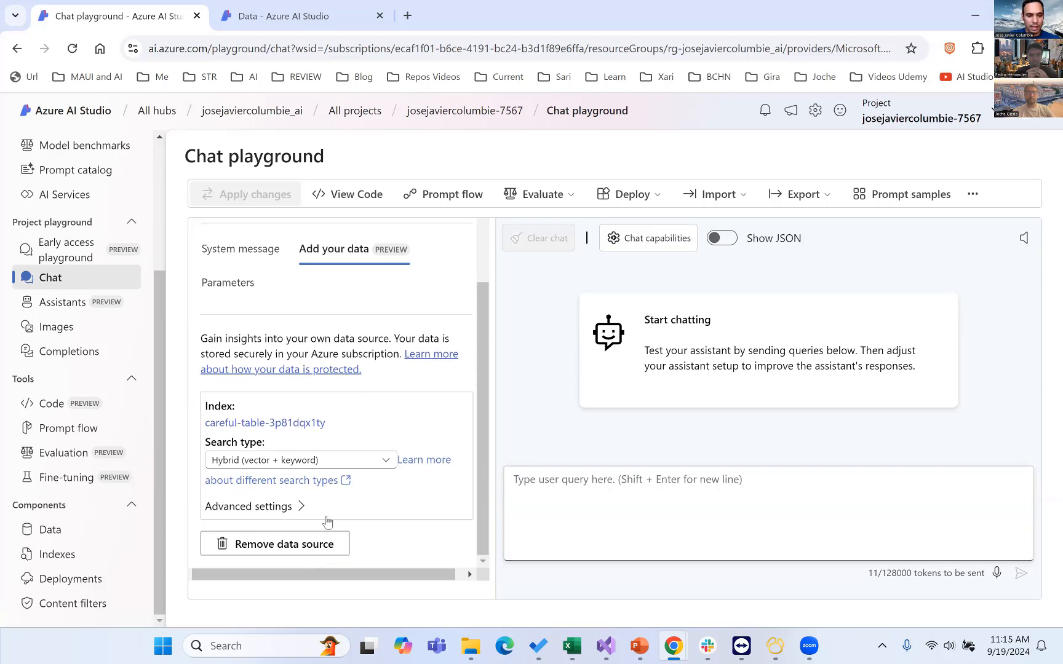
left_click(561, 501)
type("Whta")
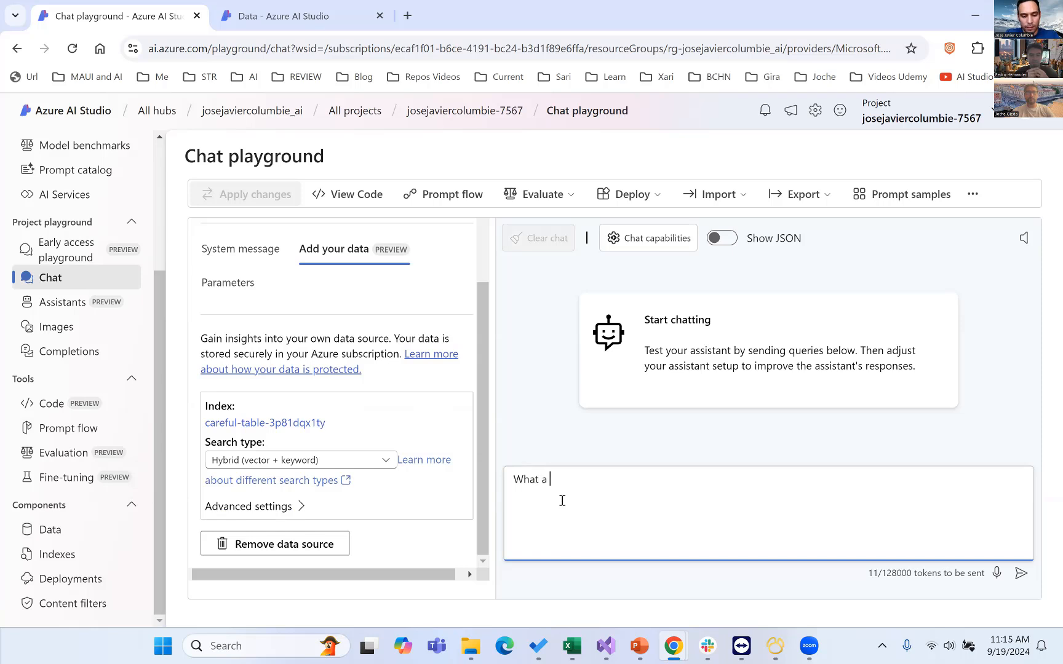
type(" a begineer should learn about XAF")
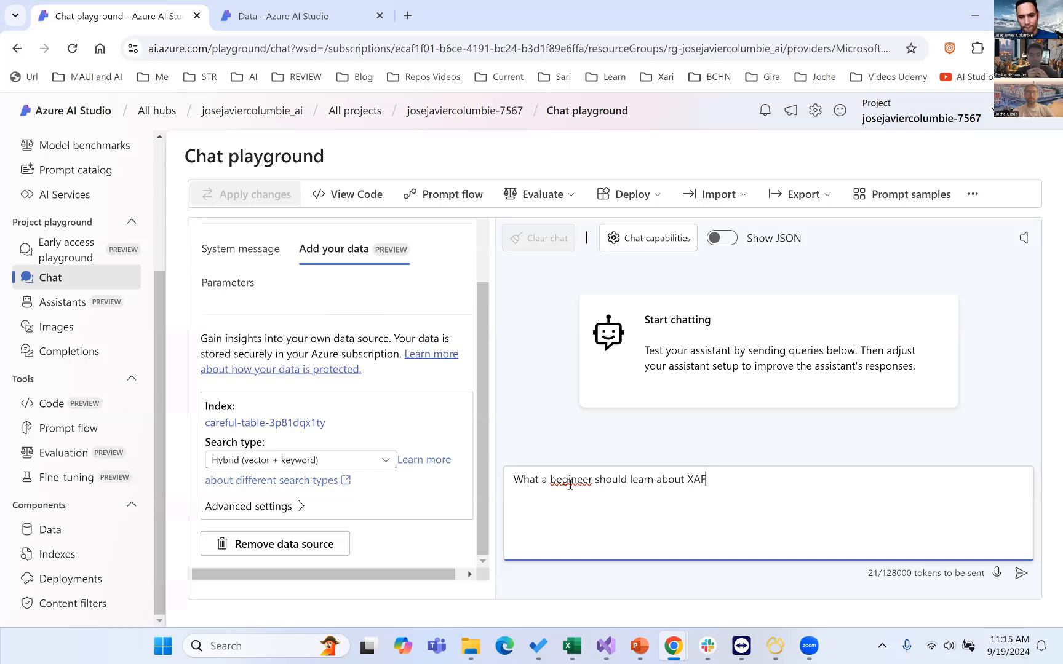
right_click(570, 485)
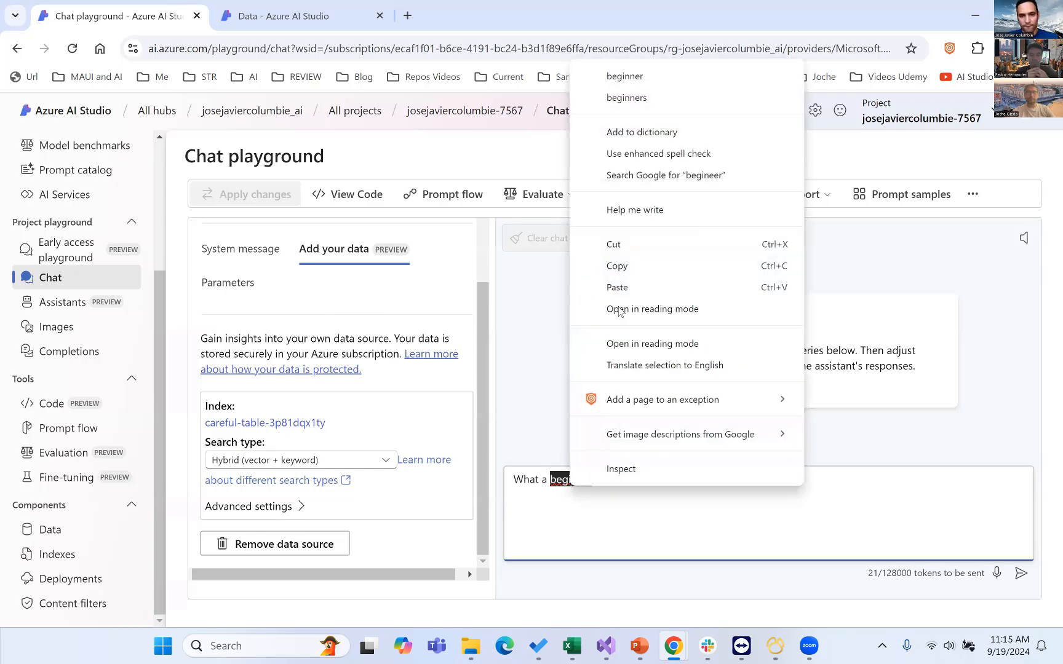
left_click(615, 75)
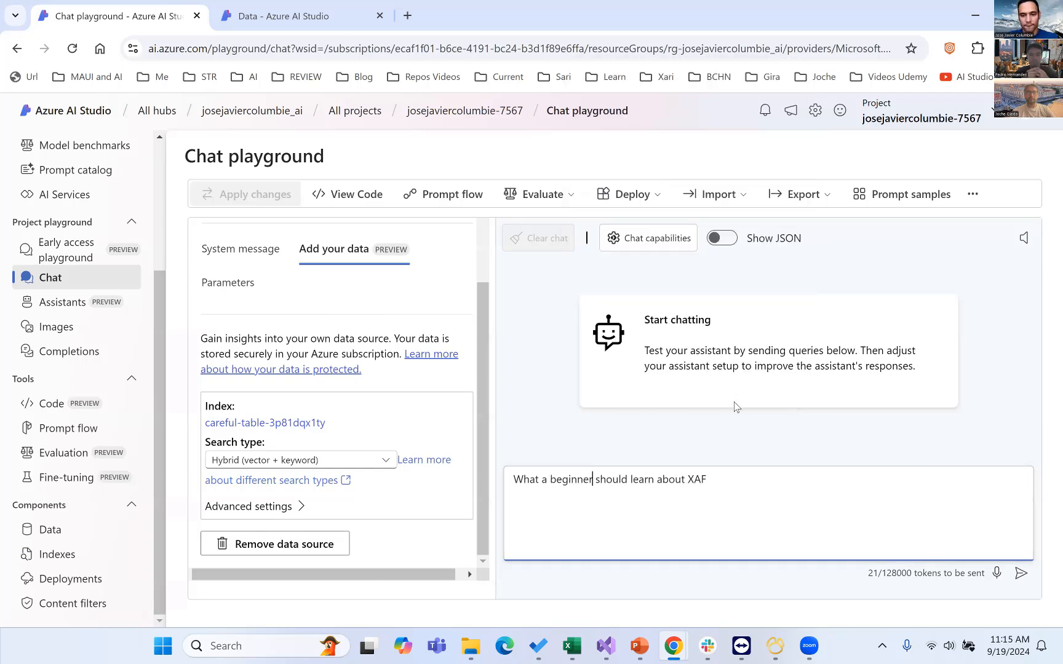
left_click(688, 481)
key("Return")
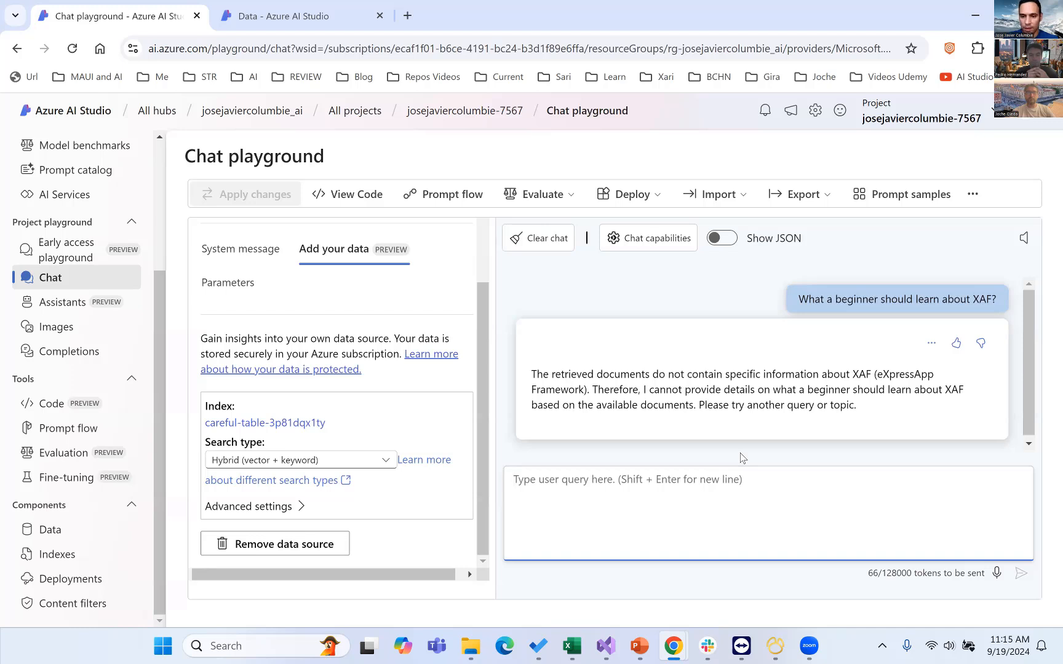
Step: Read the chat's answer about XAF, and check the data source of "careful-table-3p81dqx1ty" in the list of indexes
left_click_drag(723, 390, 857, 406)
left_click_drag(580, 375, 753, 390)
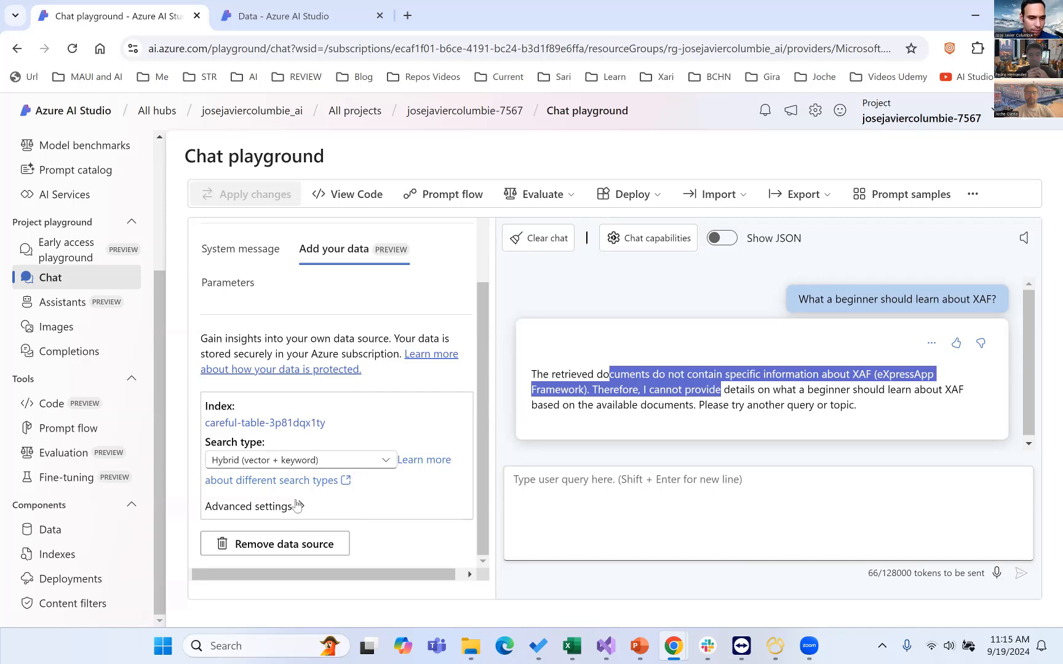
left_click(259, 518)
left_click(66, 555)
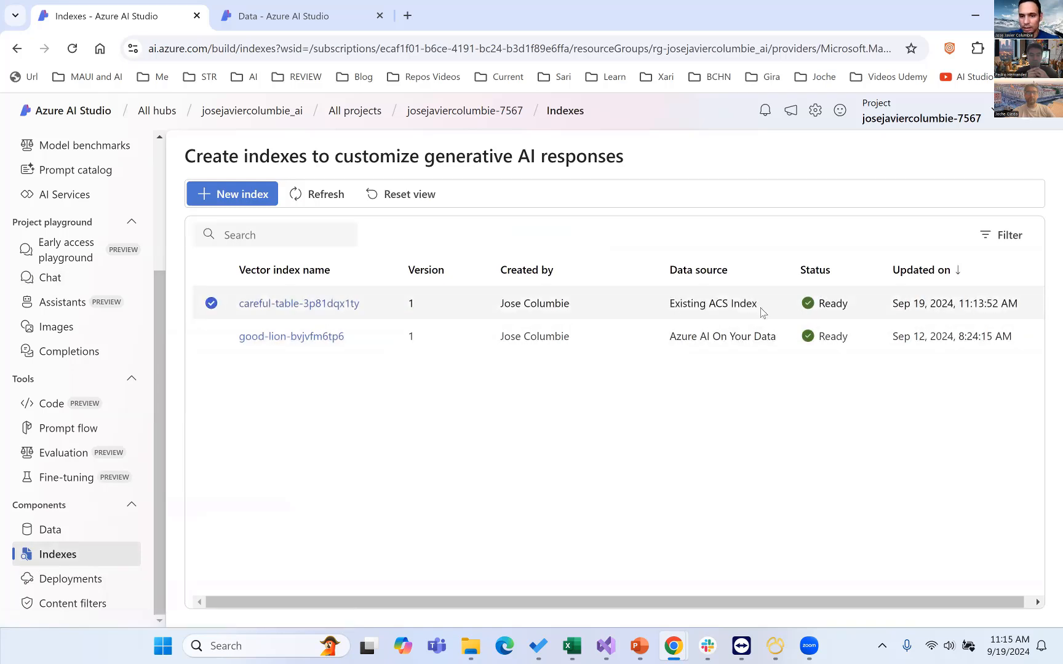
left_click_drag(706, 303, 763, 310)
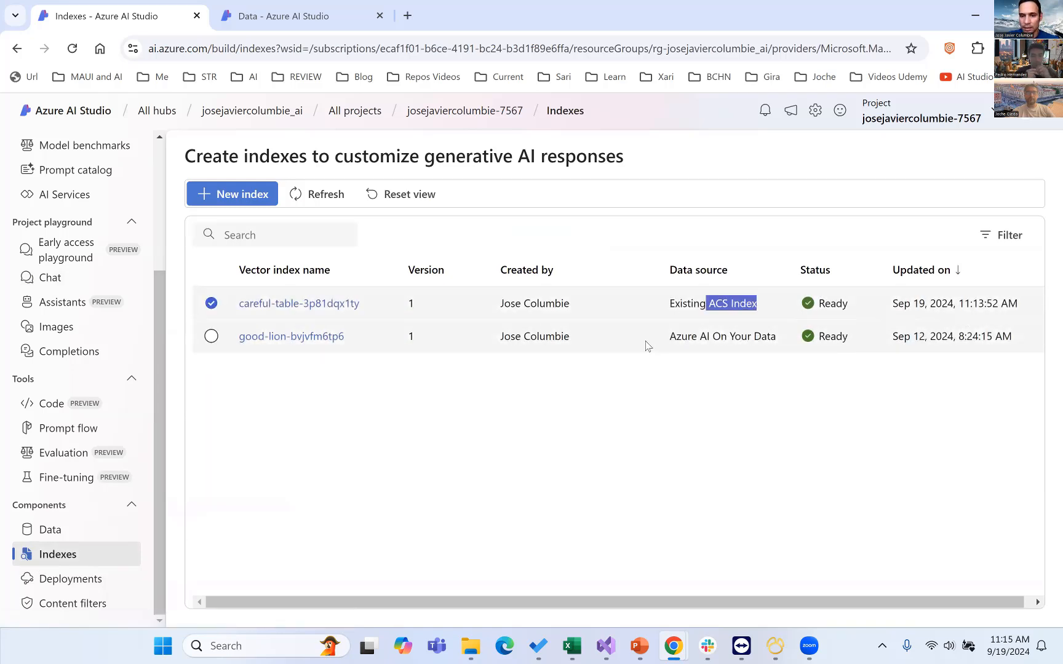
Step: Open the index data of "good-lion-bvjvfm6tp6" and examine its MLIndex contents and data links
left_click(257, 337)
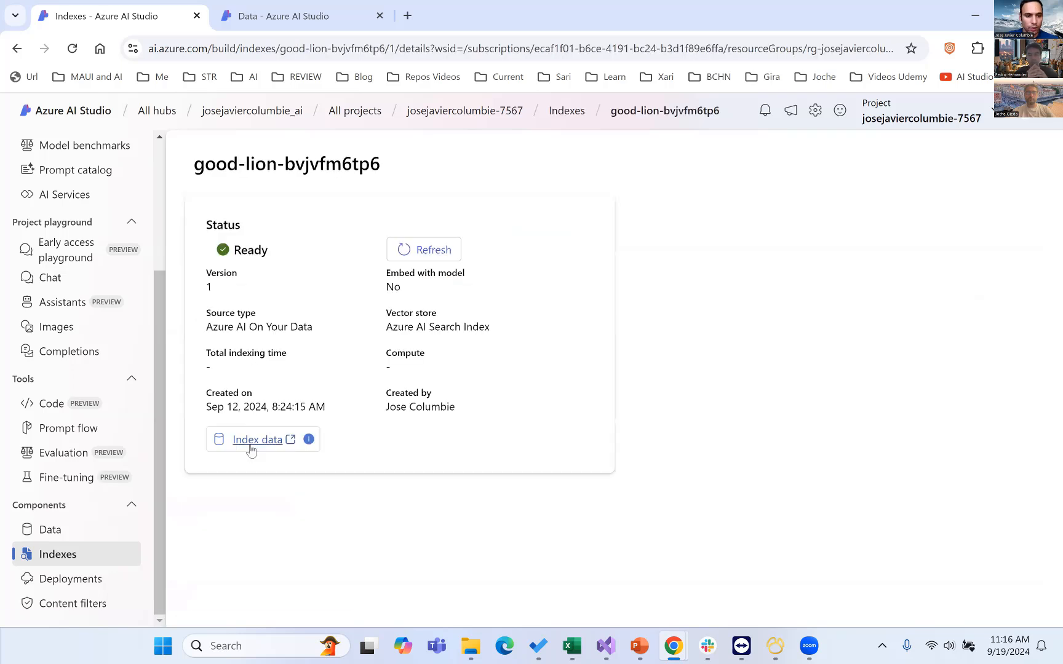
left_click(257, 439)
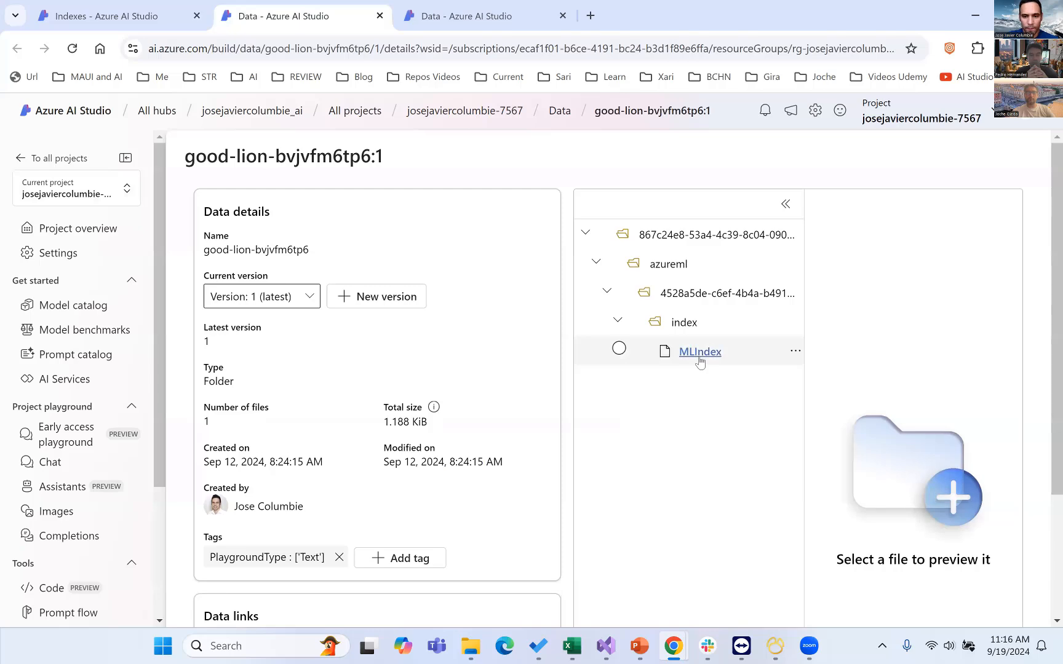
left_click(700, 352)
scroll(967, 398, "down", 1)
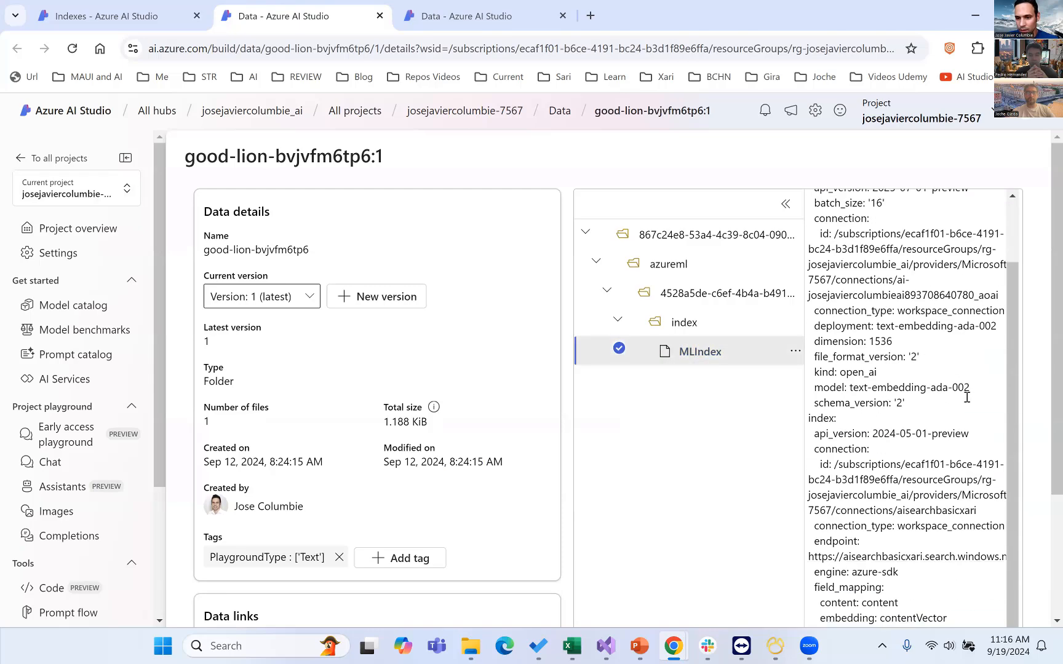
scroll(967, 397, "down", 5)
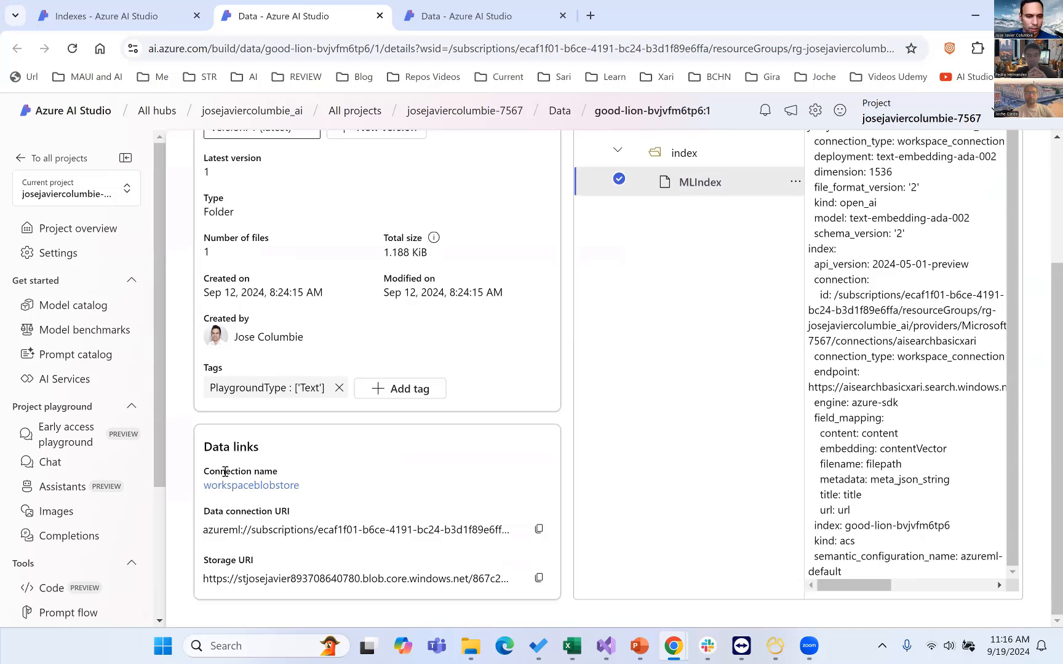
Step: Open the workspaceblobstore connection and view its storage container in the Azure portal, signing in with the existing personal account
left_click(243, 489)
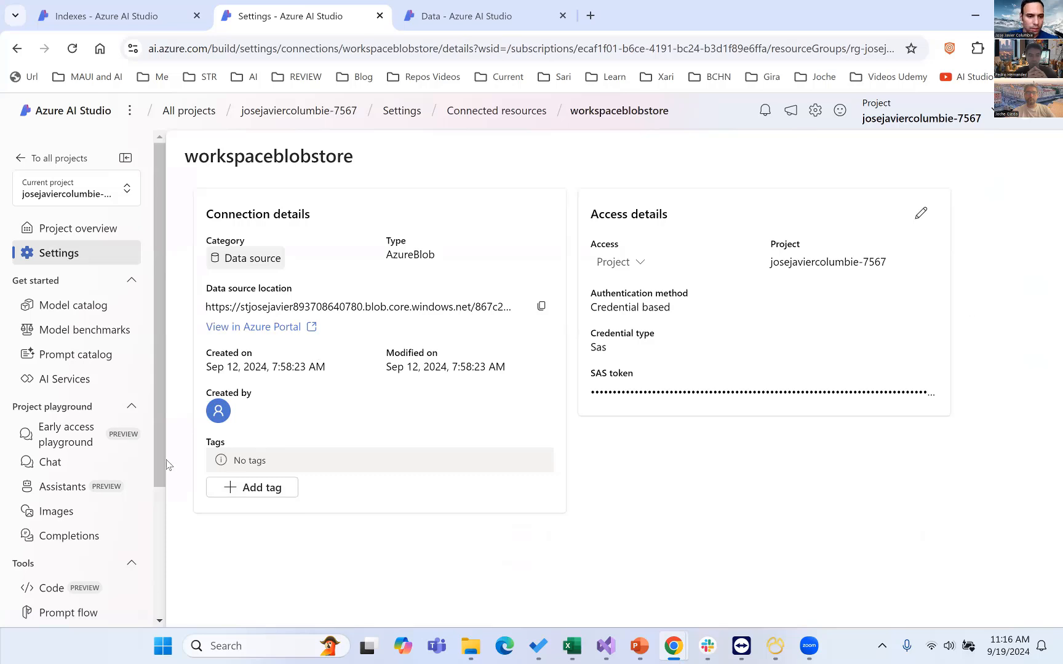
left_click(280, 329)
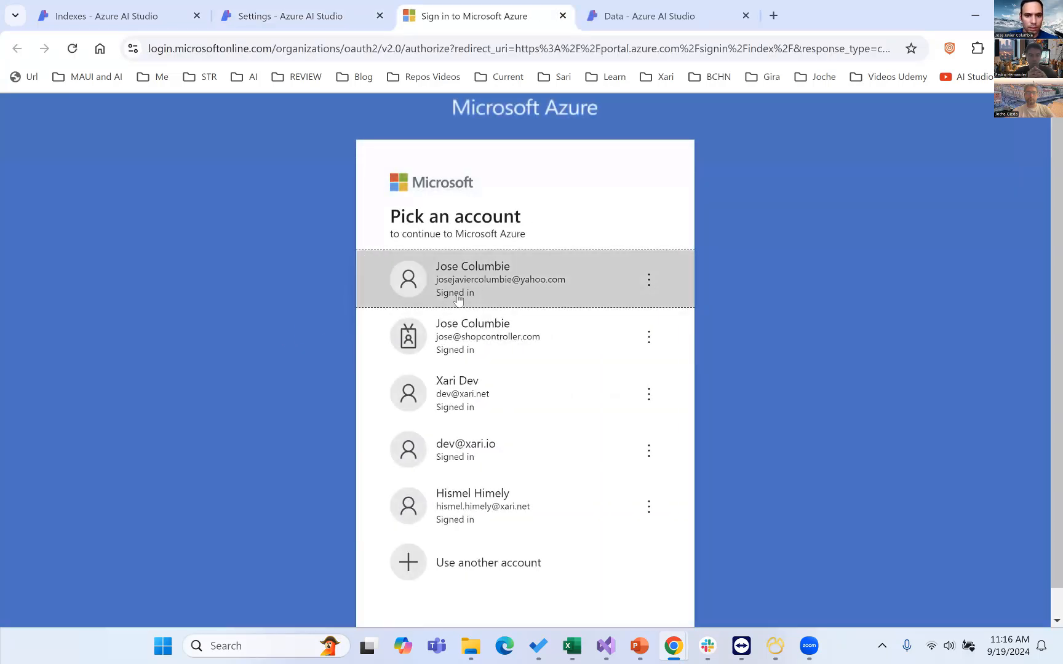
left_click(487, 289)
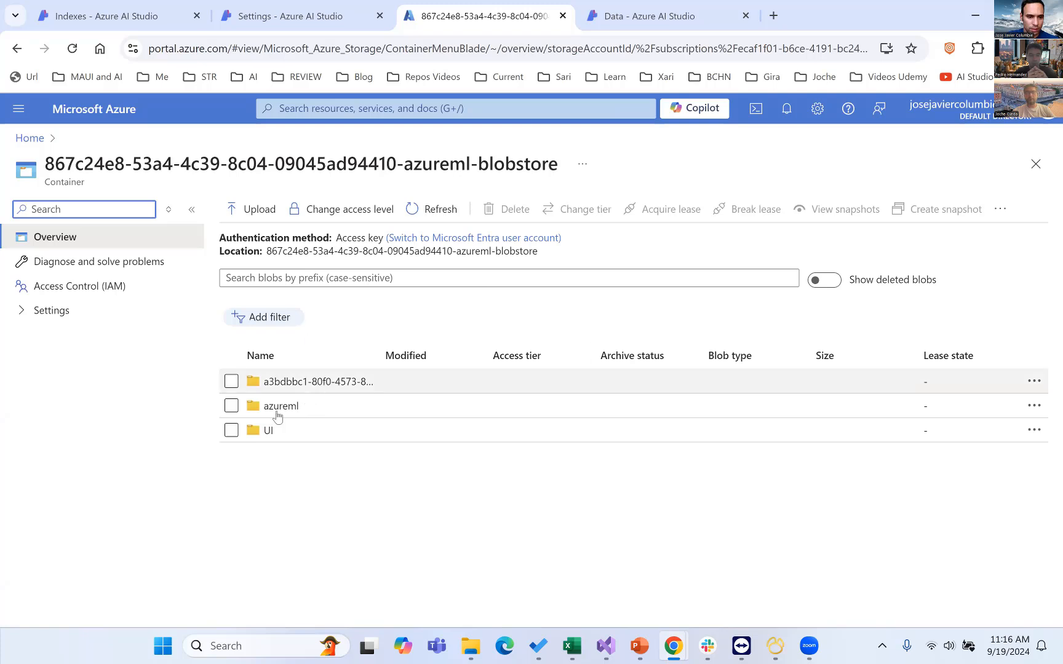
Step: Download "Syllabus XAF.pdf" from the container's UI/2024-09-19_181233_UTC folder to the Desktop, and open it to review the syllabus
left_click(268, 430)
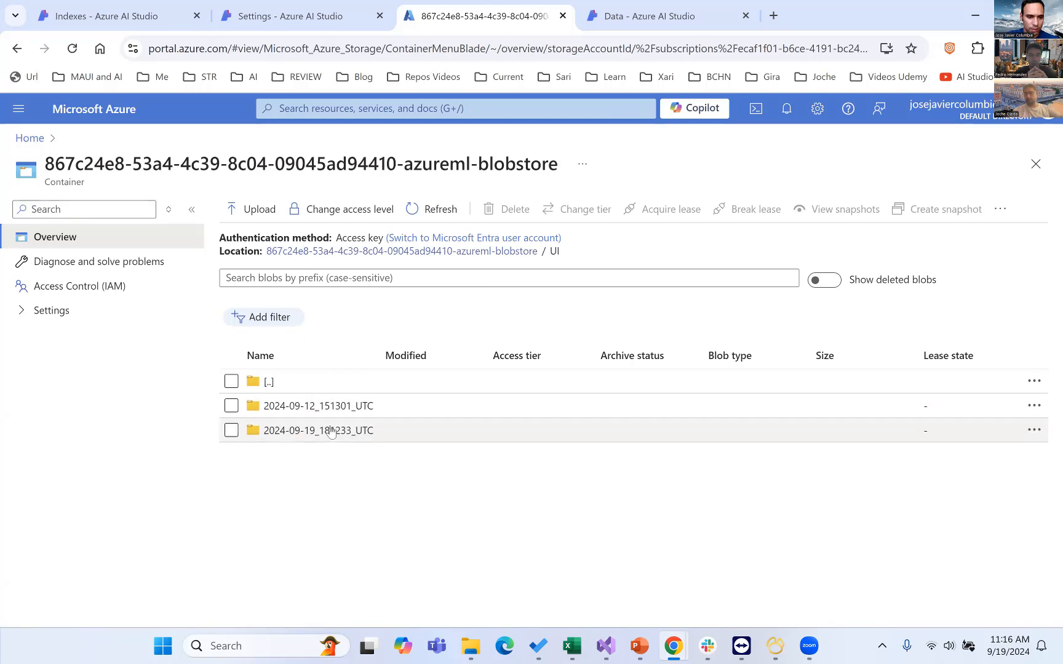
left_click(335, 425)
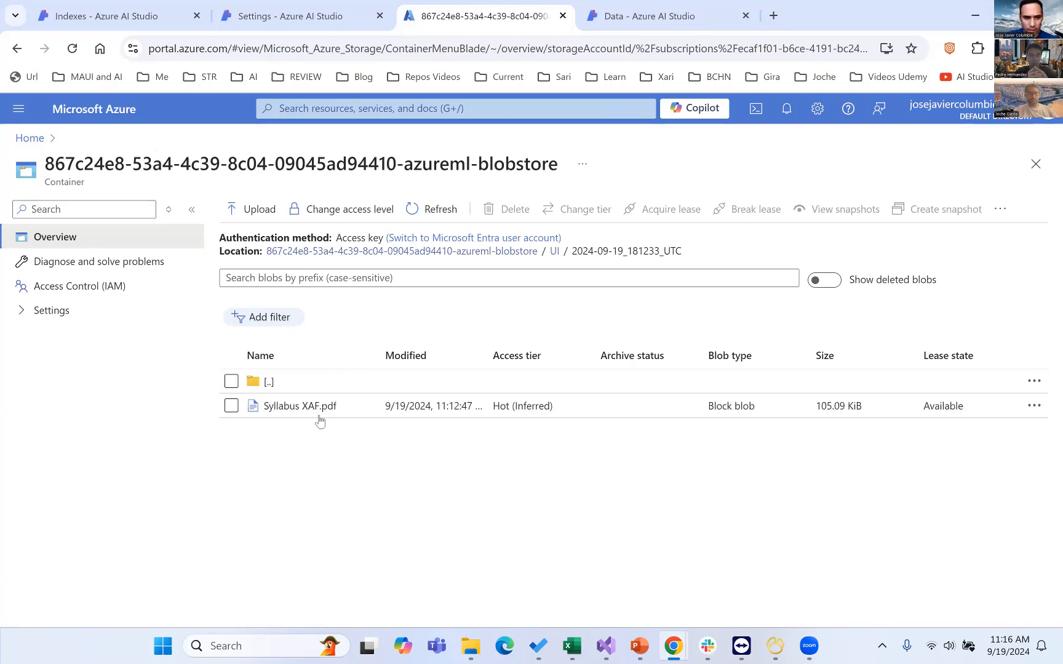
left_click(318, 411)
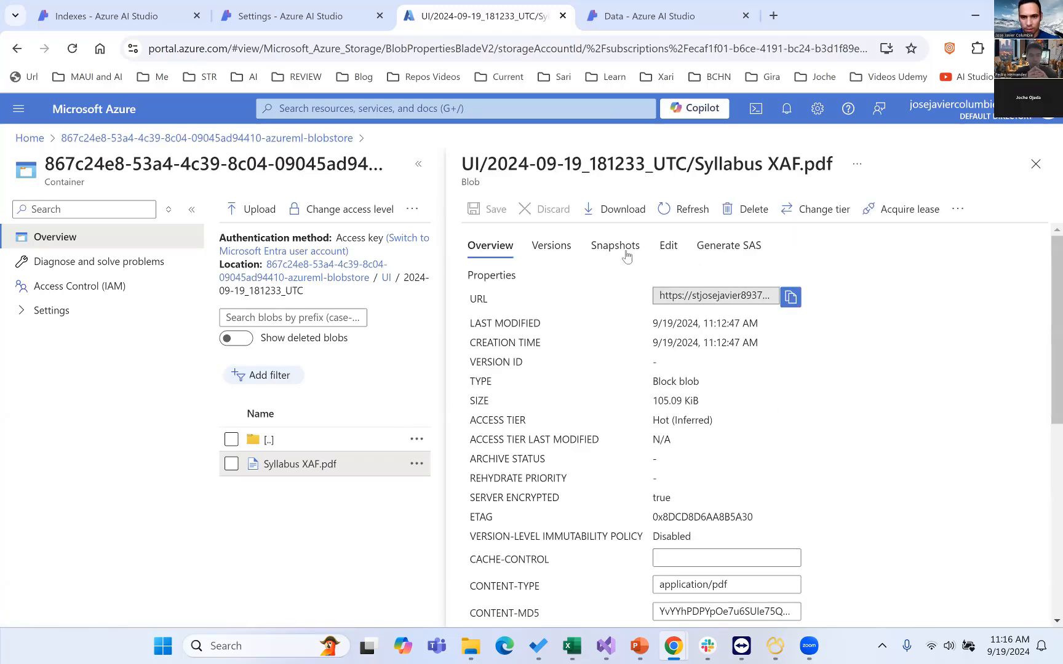
left_click(618, 209)
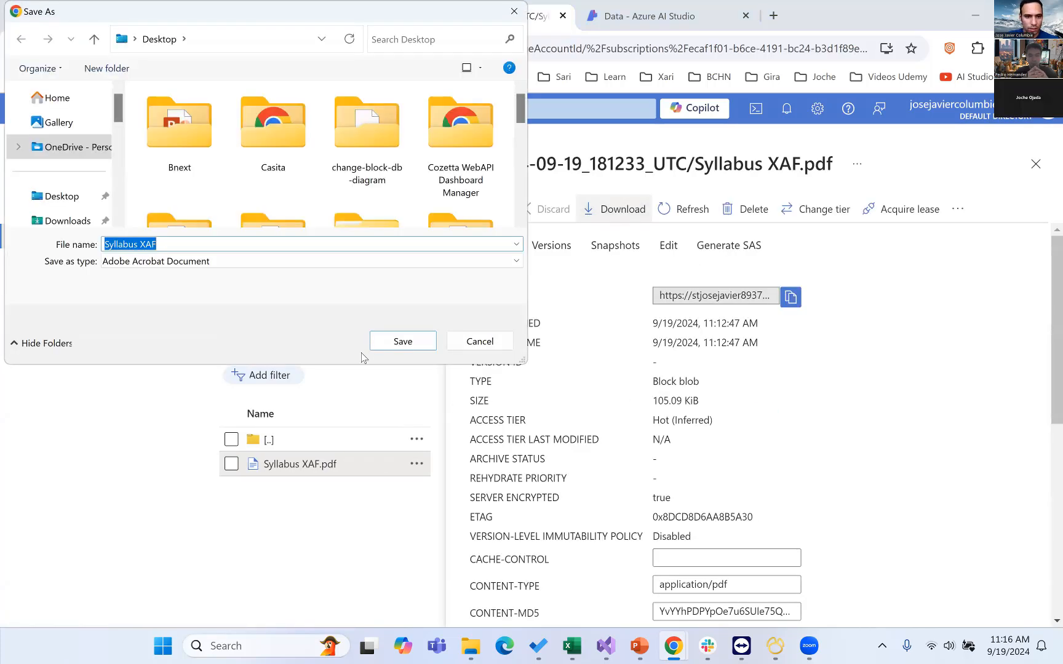
left_click(394, 340)
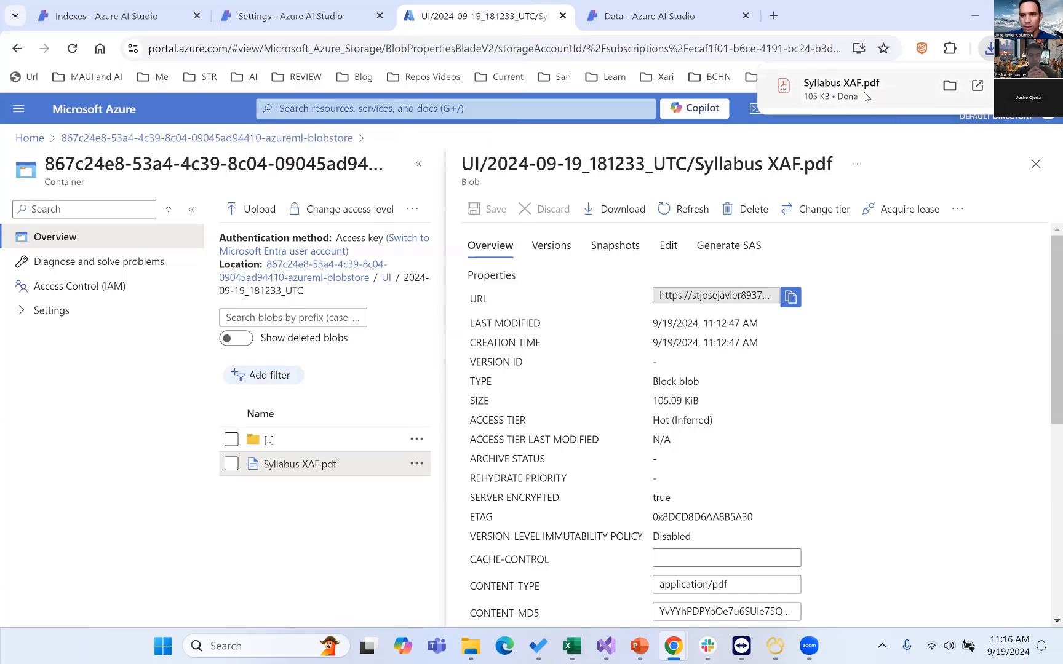
left_click(857, 92)
scroll(617, 302, "down", 5)
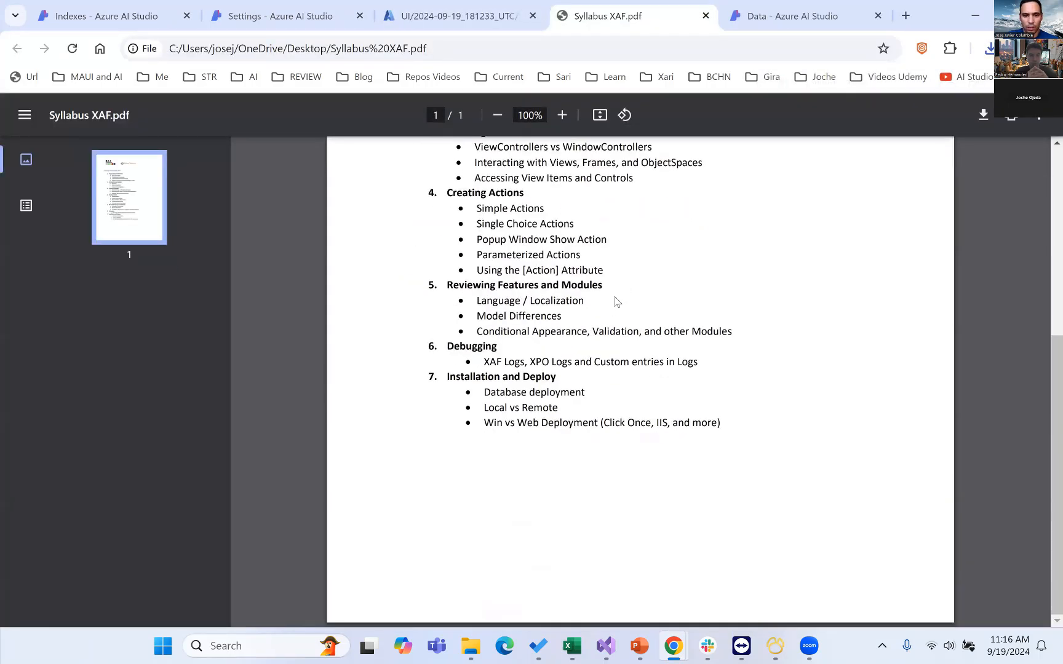
Step: Read through the numbered topics in "Syllabus XAF.pdf"
scroll(617, 302, "up", 5)
scroll(617, 301, "down", 4)
scroll(617, 301, "up", 4)
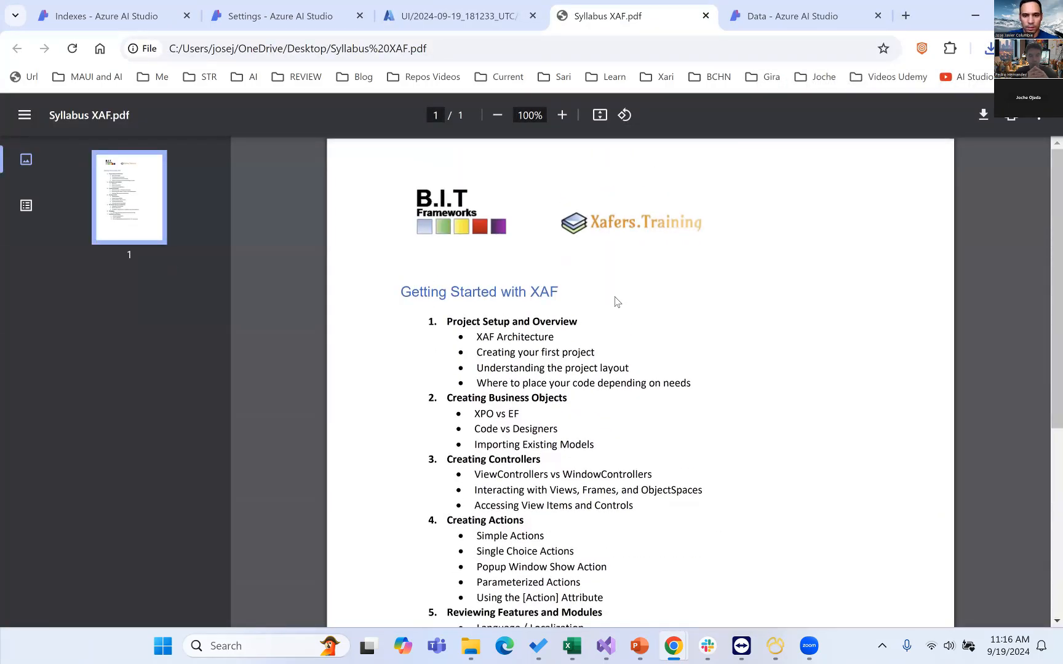
scroll(617, 302, "down", 4)
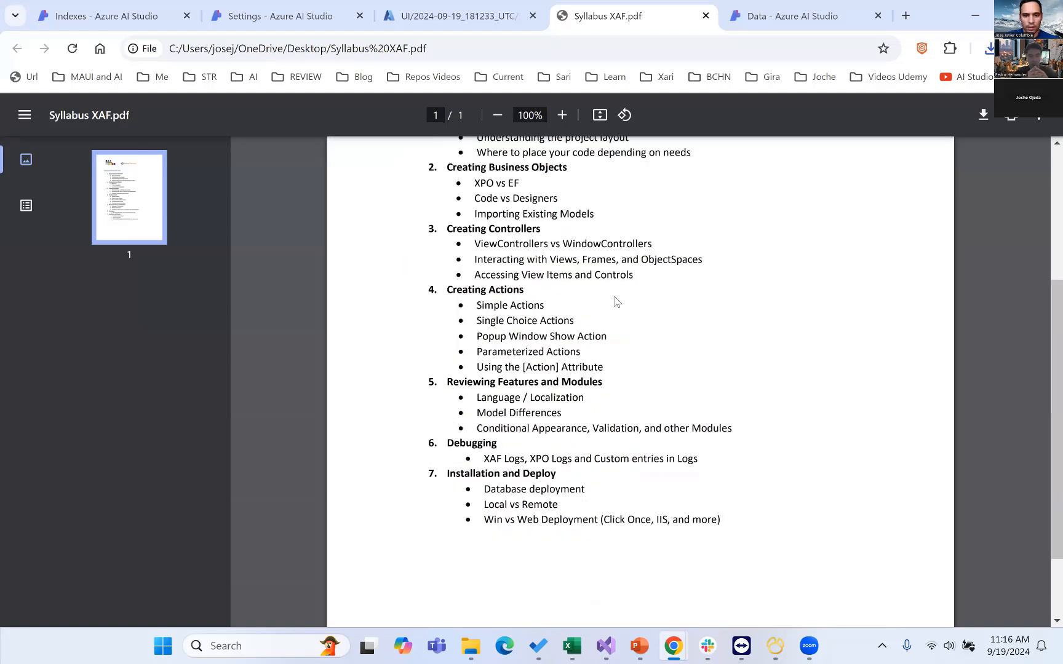
Step: Start a new index in the project, with Azure Blob Storage as data source and workspaceblobstore as blob store
left_click(69, 12)
left_click(70, 557)
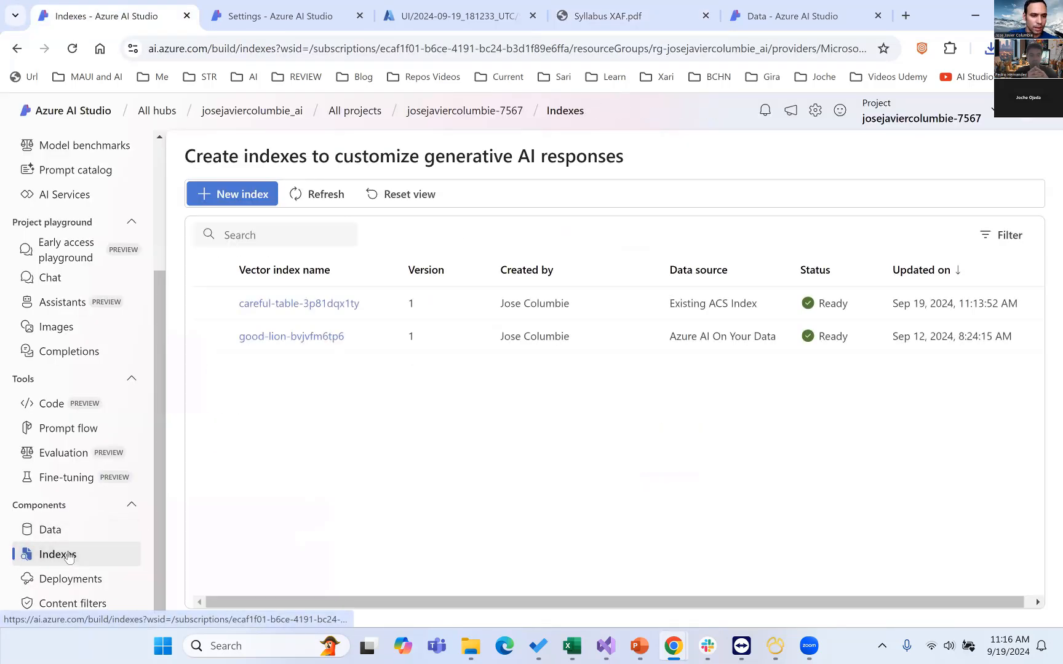
left_click(239, 197)
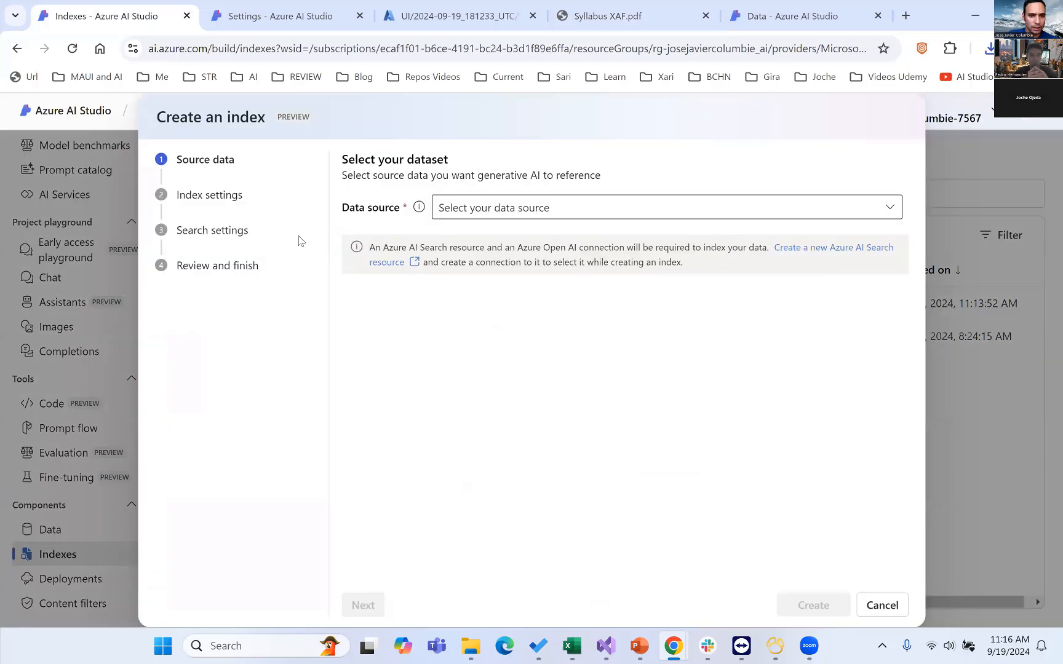
left_click(540, 209)
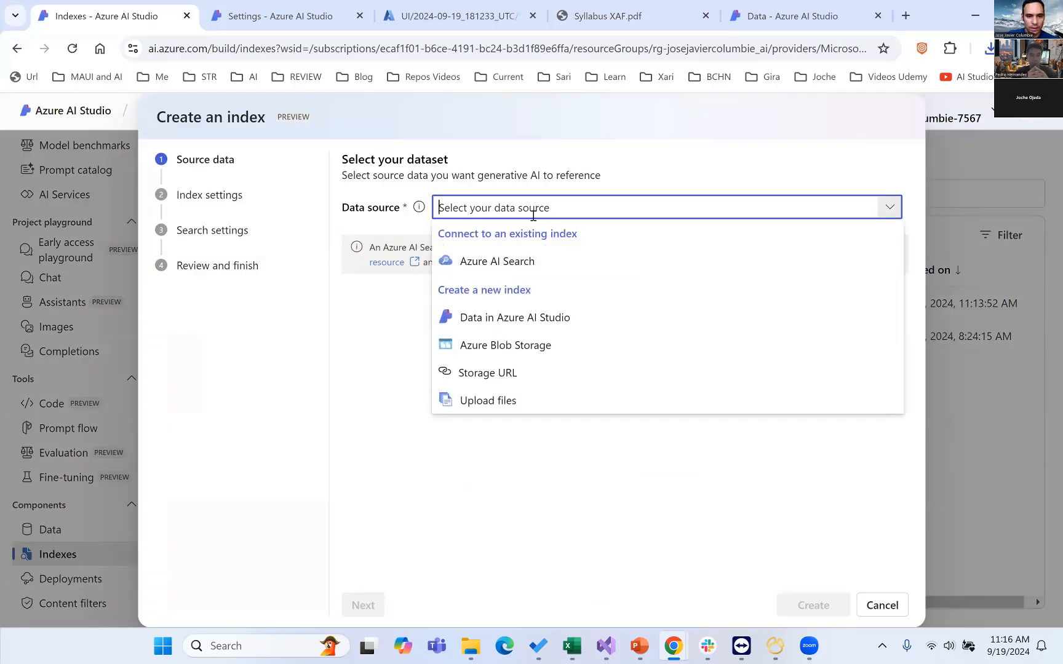
left_click(518, 346)
left_click(523, 245)
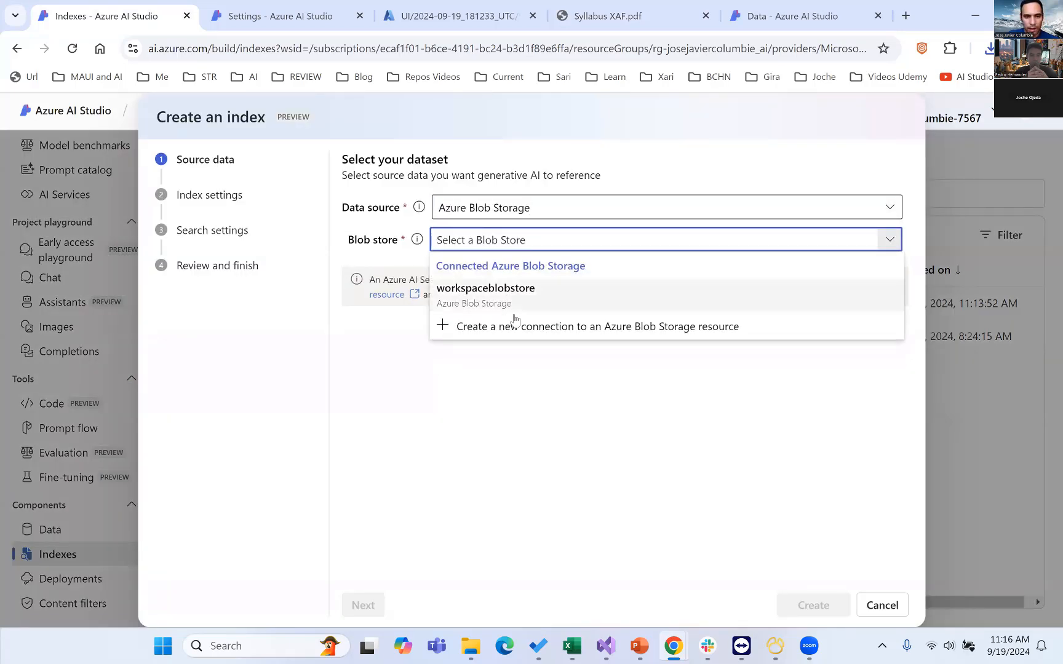
left_click(515, 292)
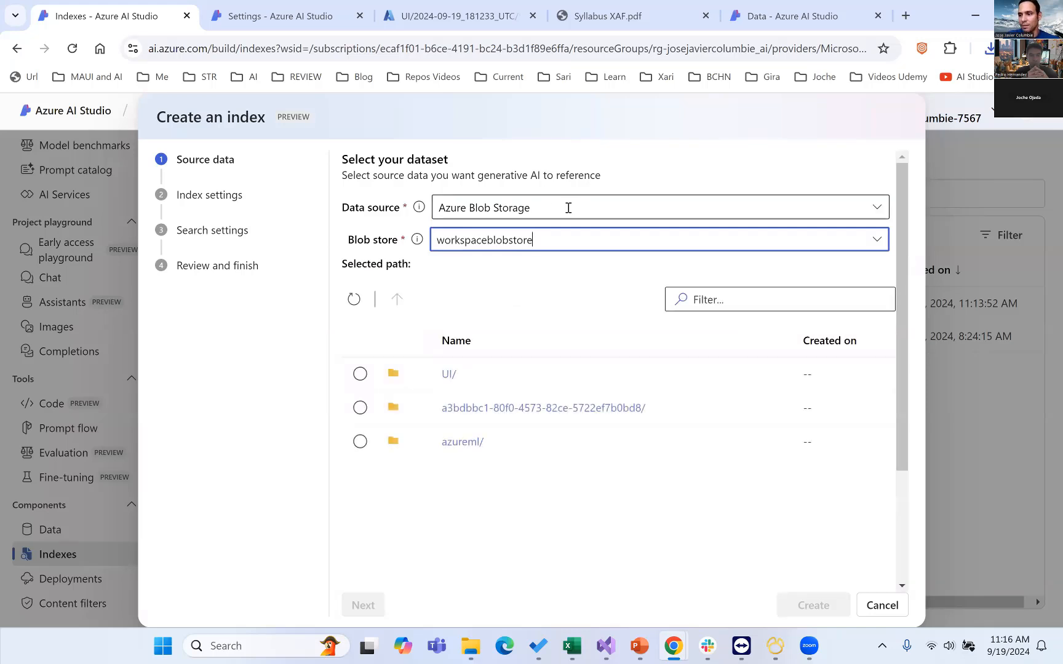
Step: Select "Syllabus XAF.pdf" from the UI/2024-09-19_181233_UTC folder as the index's source data, and continue to the index settings
left_click(447, 373)
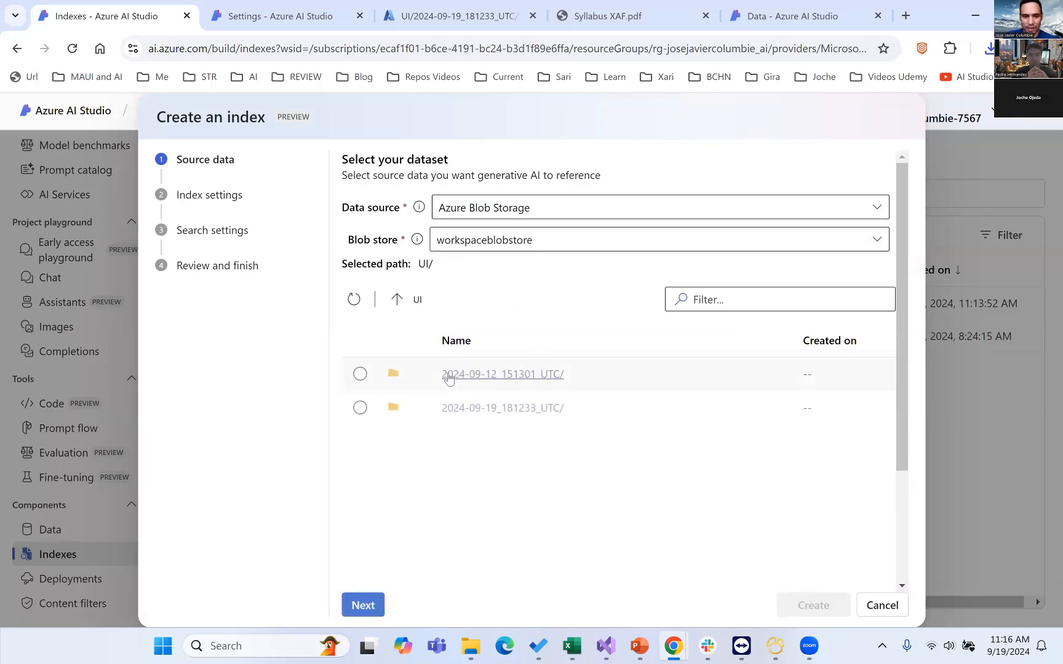
left_click(520, 417)
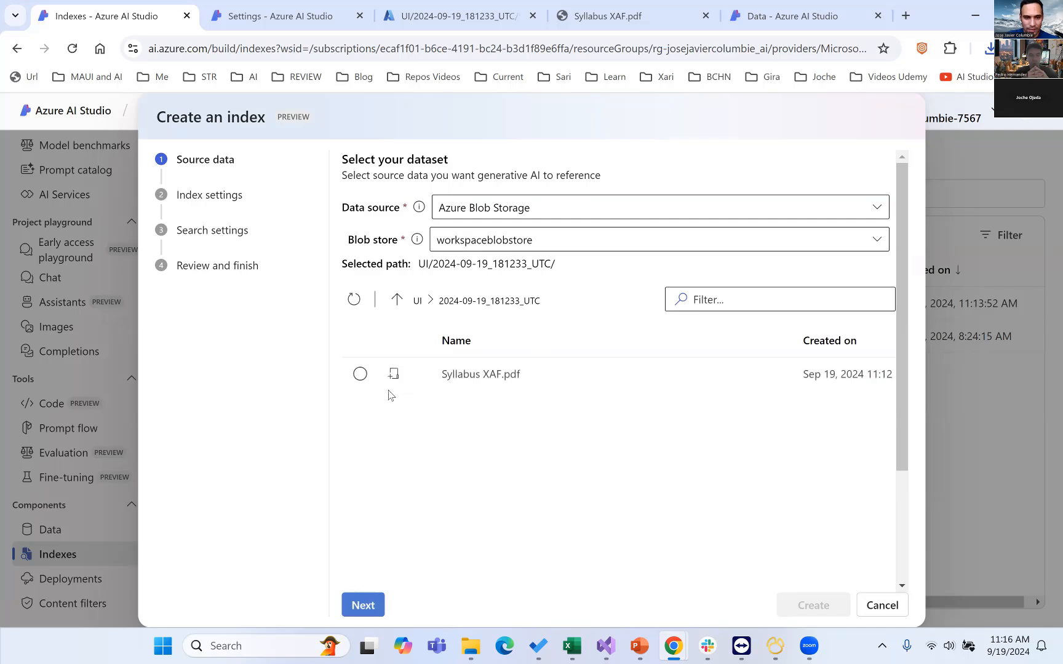
left_click(360, 374)
left_click(363, 606)
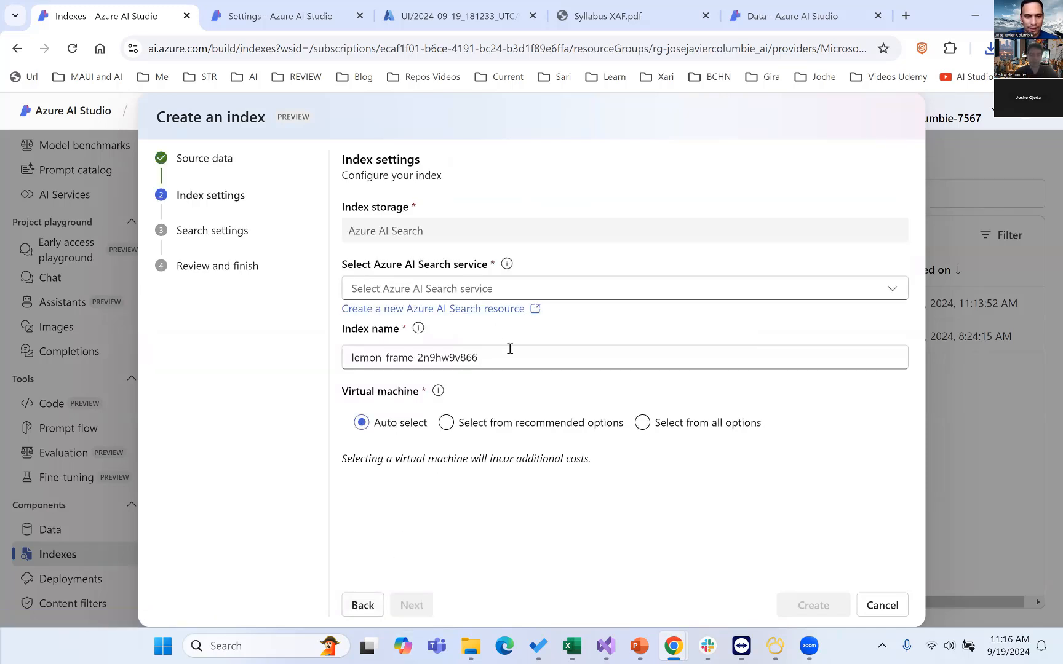
Step: Choose the aisearchbasicxari search service, accept the default virtual machine and vector search settings, and create the index
left_click(529, 288)
left_click(481, 323)
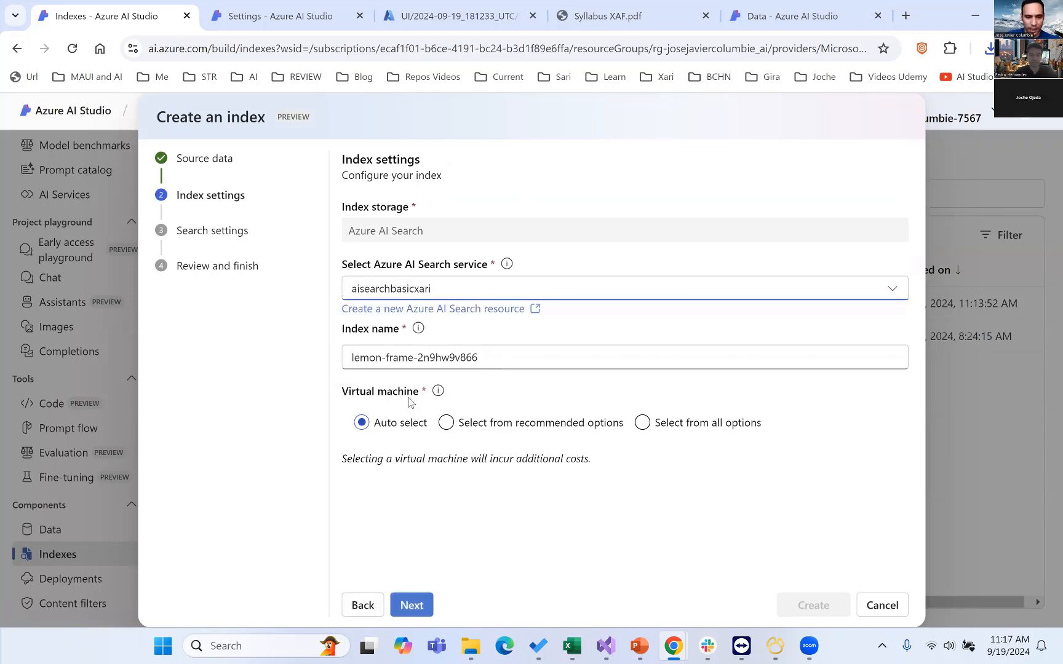
left_click(411, 606)
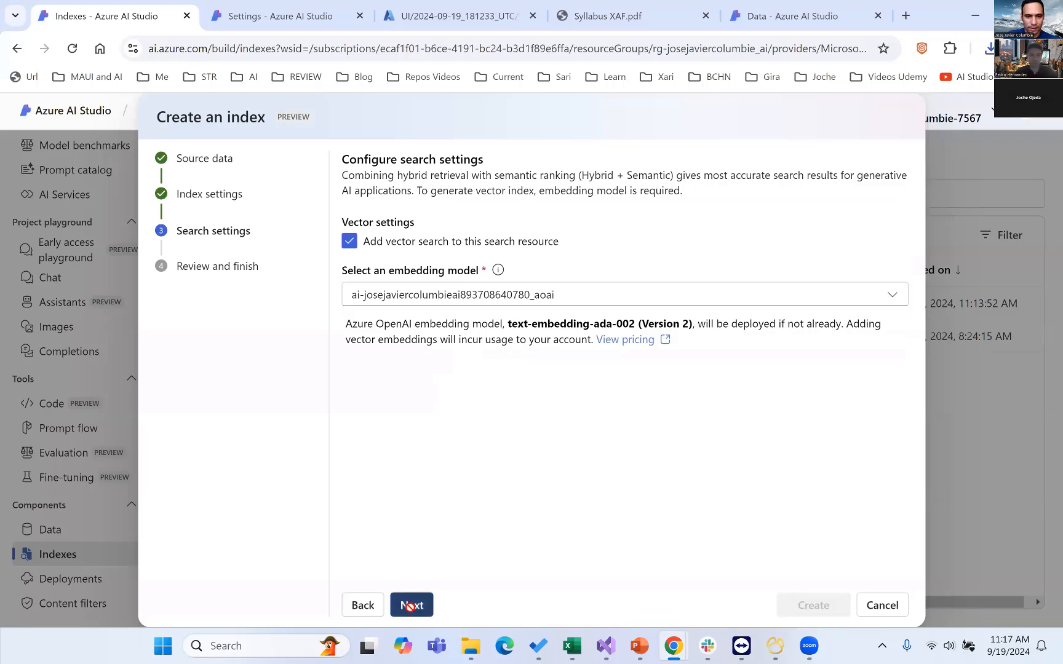
left_click(411, 606)
left_click(823, 608)
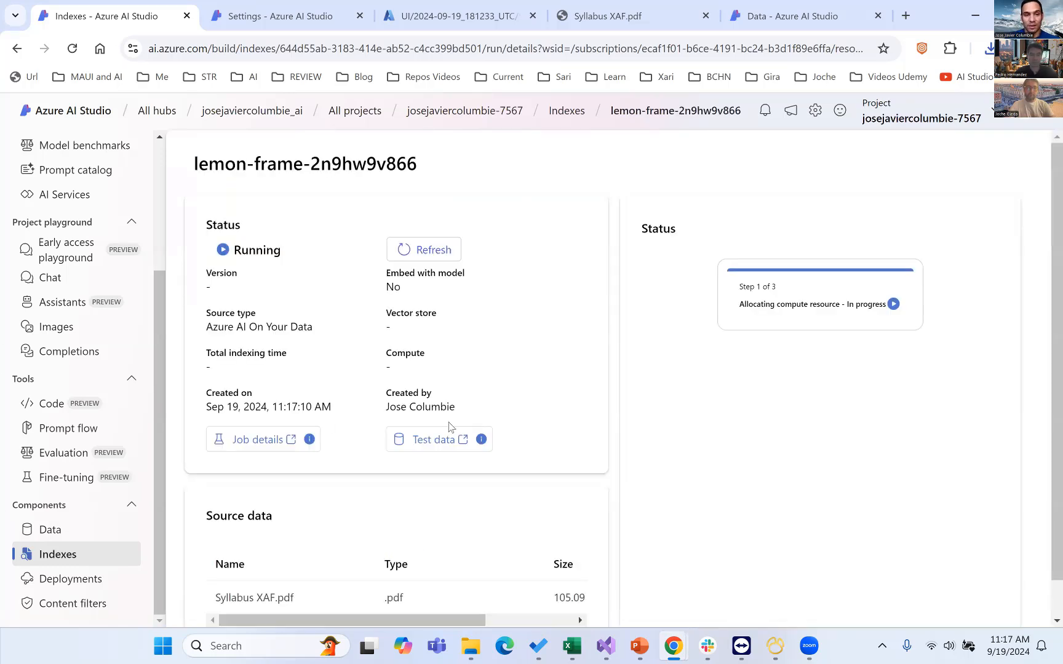
Step: Open the indexing job's details in Machine Learning Studio, and close the leftover Settings, storage container, syllabus and Data pages
left_click(258, 439)
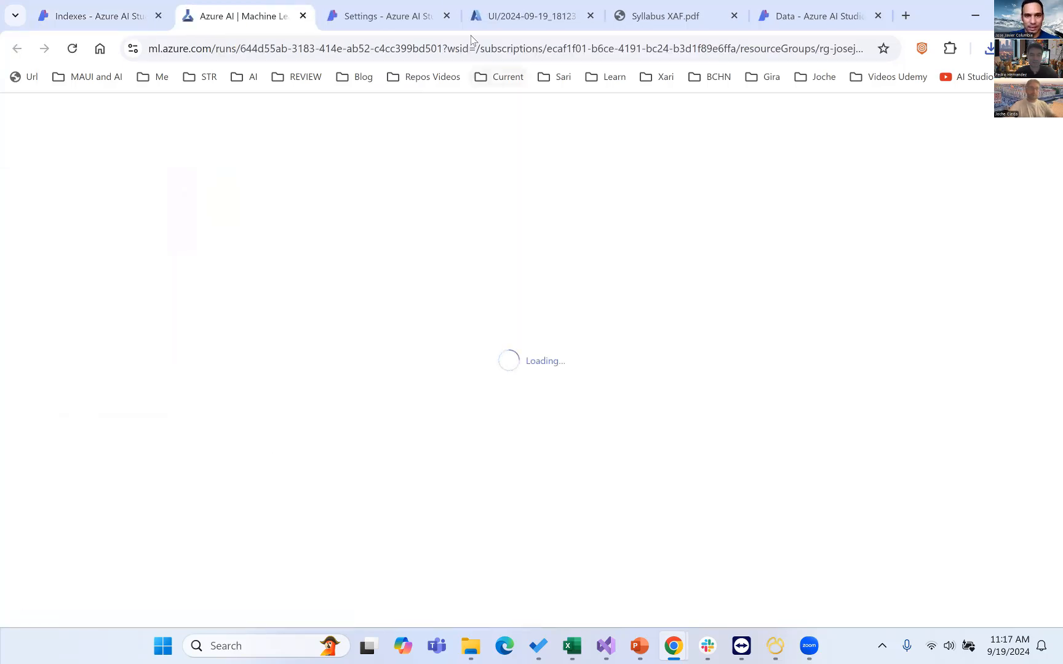
left_click(446, 16)
left_click(447, 15)
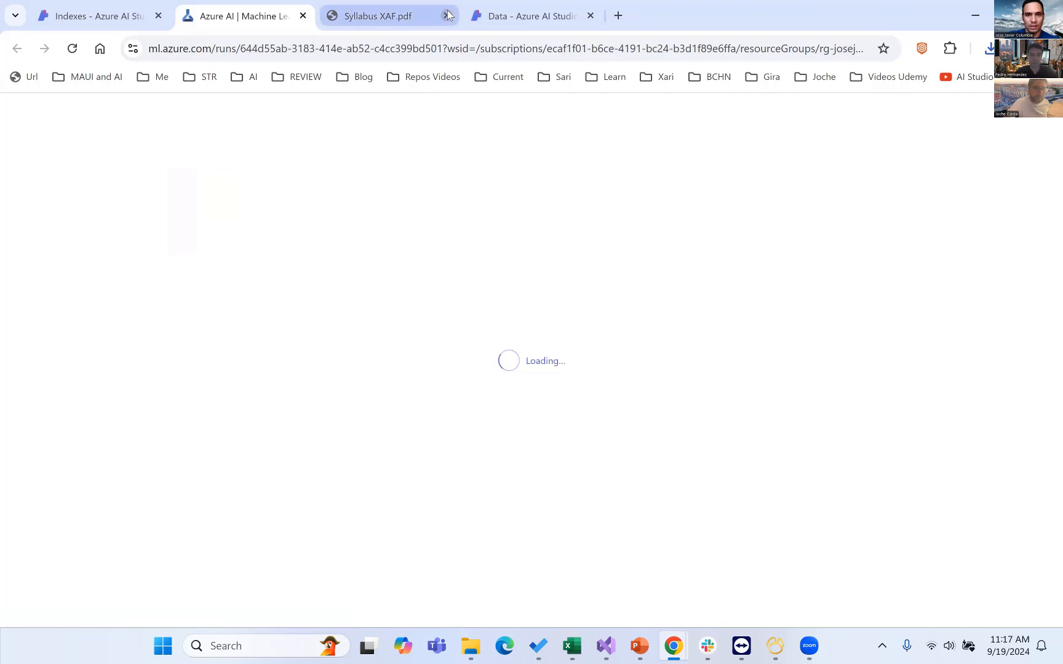
left_click(446, 15)
left_click(447, 15)
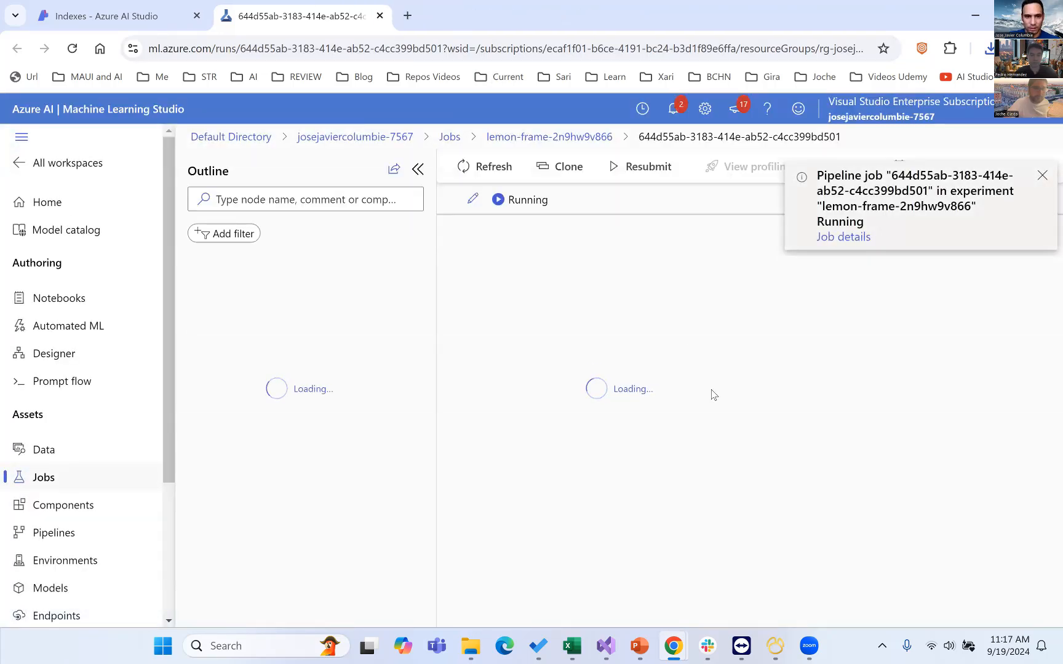
Step: Examine the stages of the indexing job's pipeline graph, and check the new index's status in the project's list of indexes
scroll(685, 358, "down", 3)
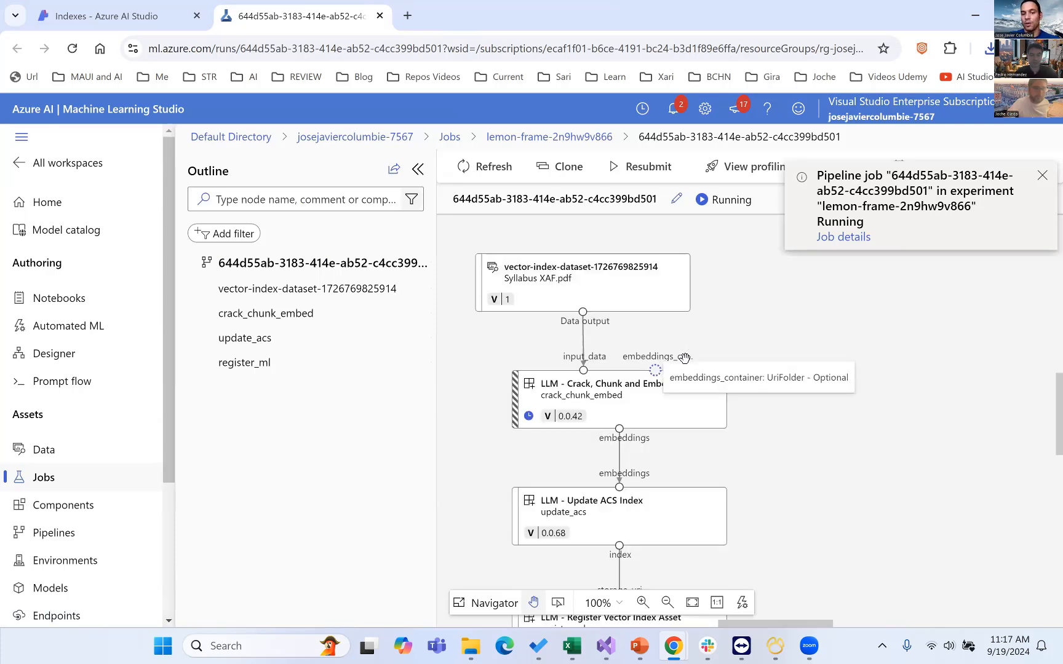
scroll(617, 406, "down", 2)
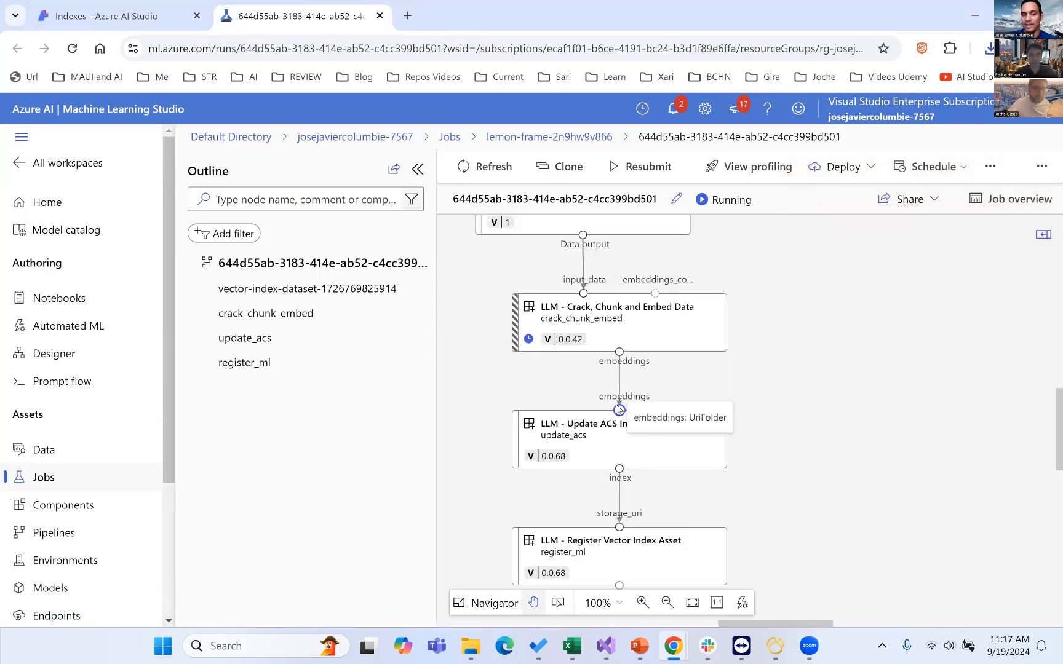
scroll(695, 431, "down", 5)
scroll(695, 431, "up", 6)
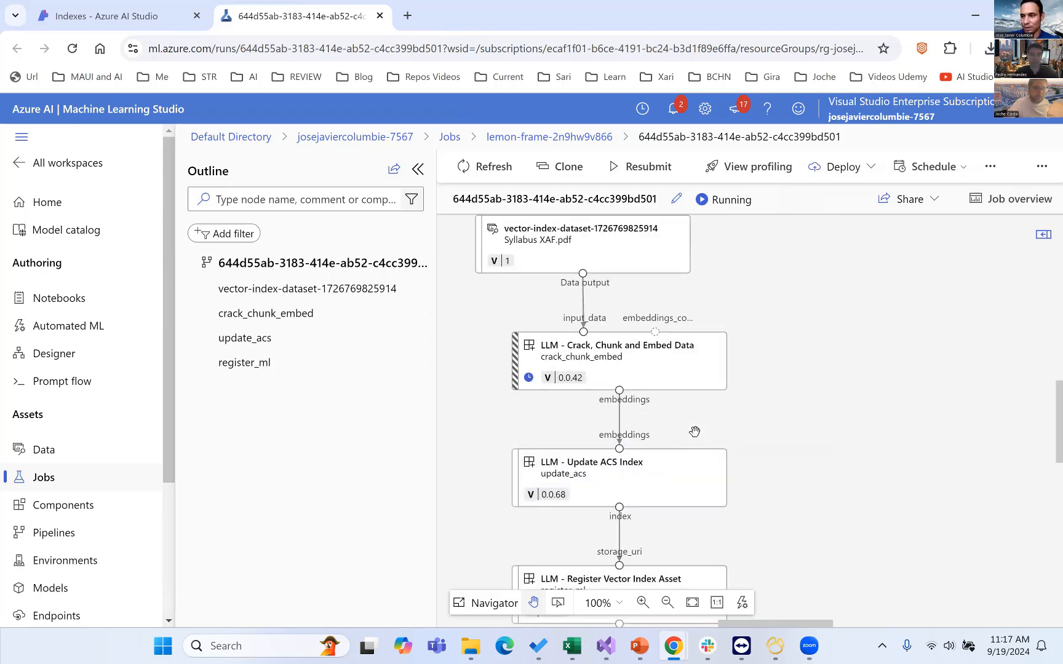
left_click(117, 16)
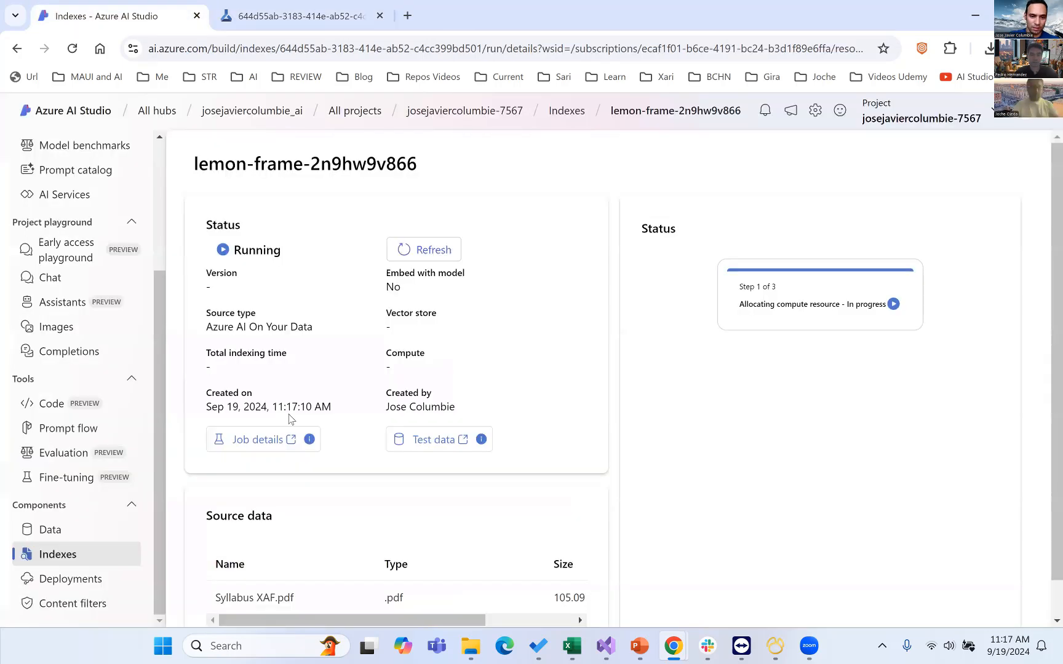
left_click(66, 555)
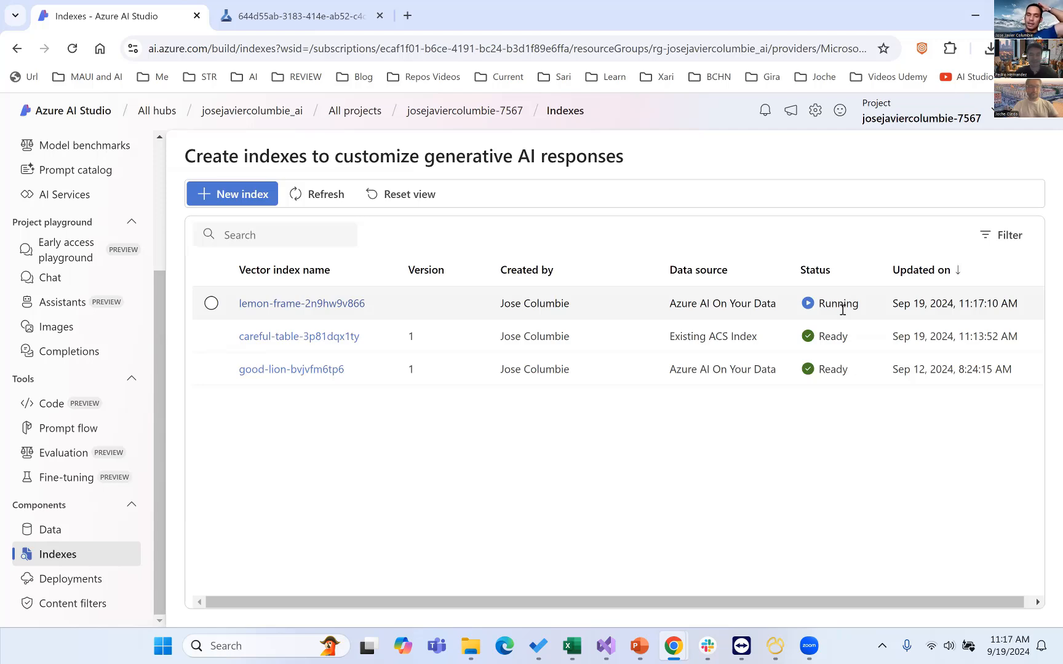
Step: Review the pipeline's embedding, index update and registration stages again, and refresh the list of indexes
left_click(296, 16)
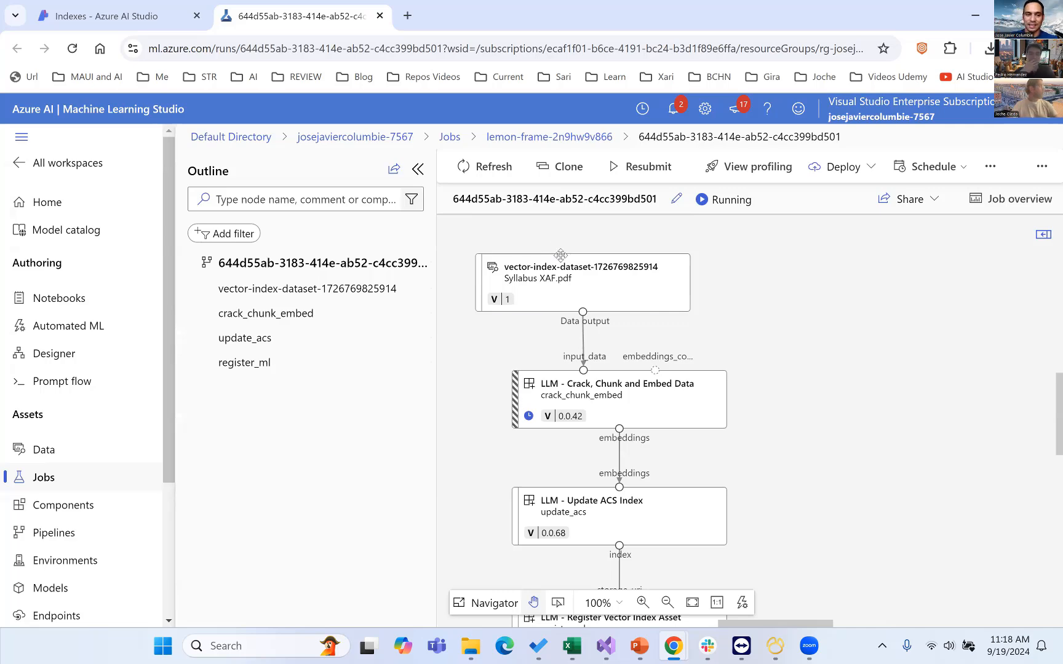
scroll(561, 268, "down", 2)
scroll(561, 269, "down", 1)
scroll(561, 268, "up", 2)
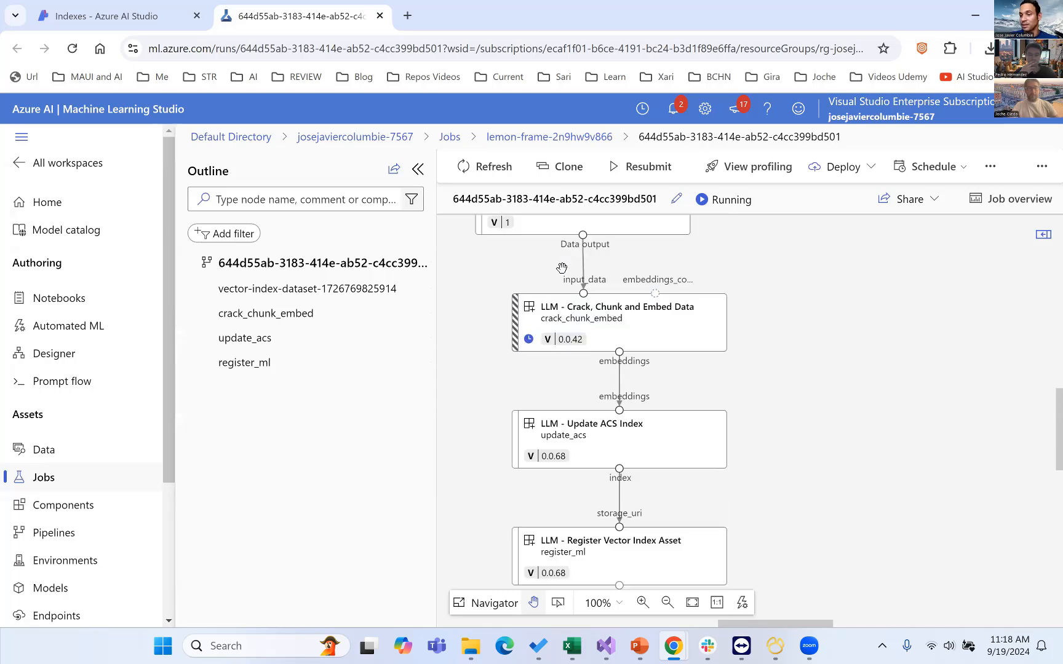
left_click(146, 24)
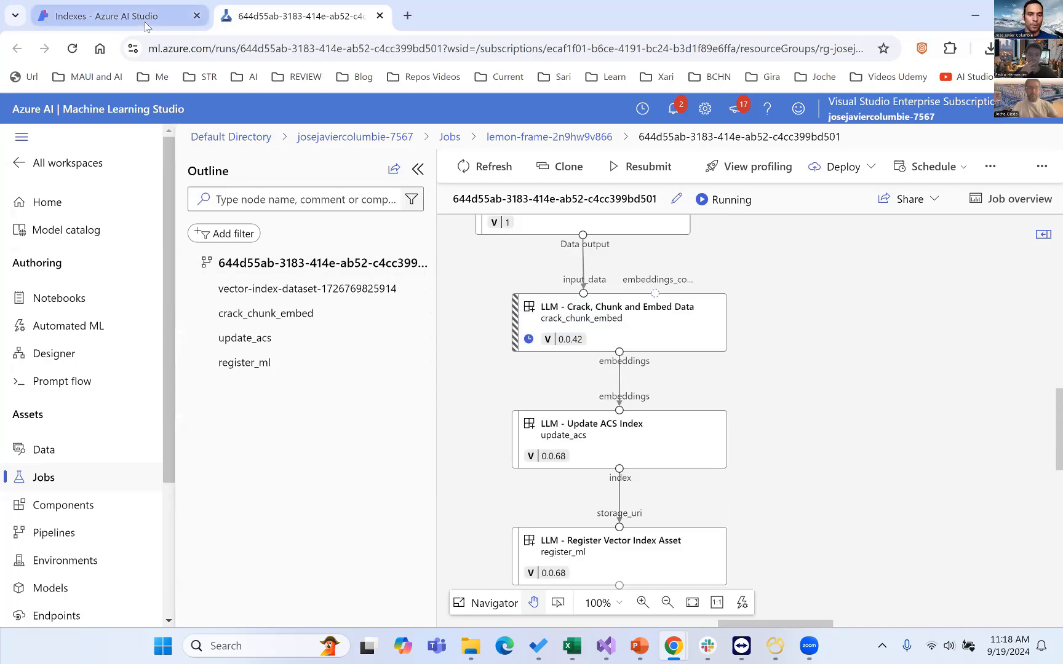
left_click(335, 202)
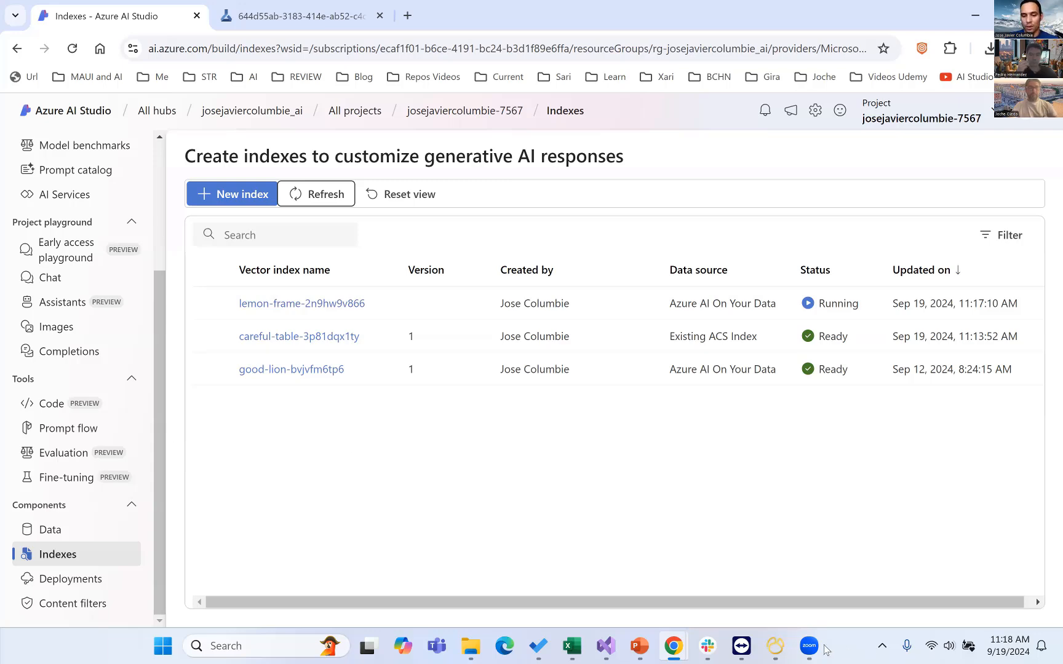
Step: Switch to the PowerPoint presentation and show slide 12 on foundation models, which opens the section "Act 2: Lifting with Models"
left_click(639, 646)
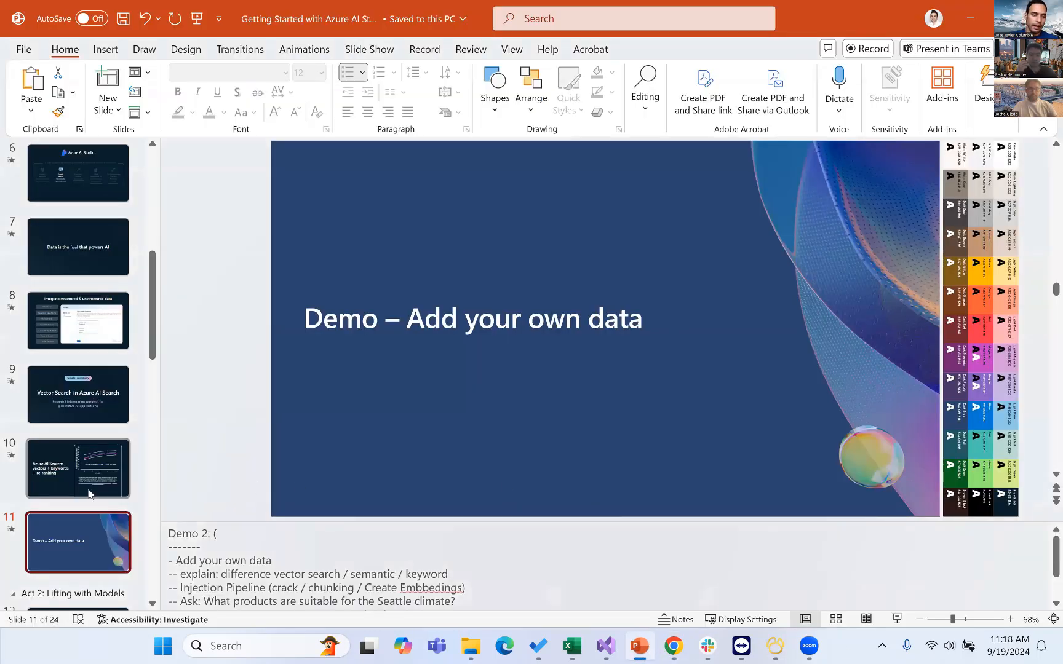
scroll(90, 494, "down", 2)
left_click(94, 524)
scroll(355, 389, "down", 1)
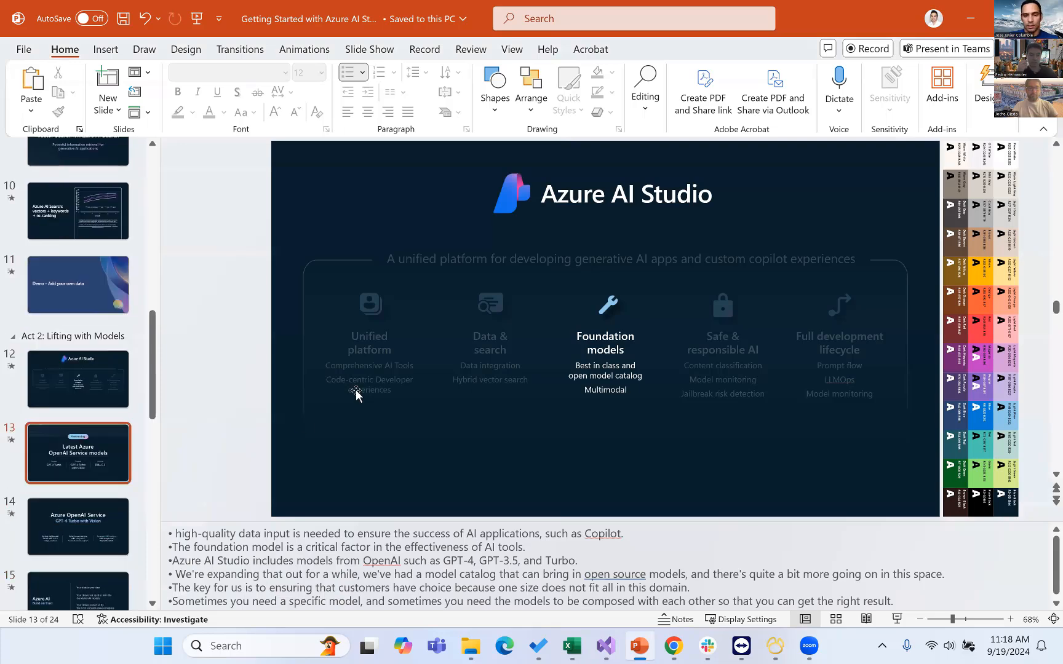
left_click(81, 349)
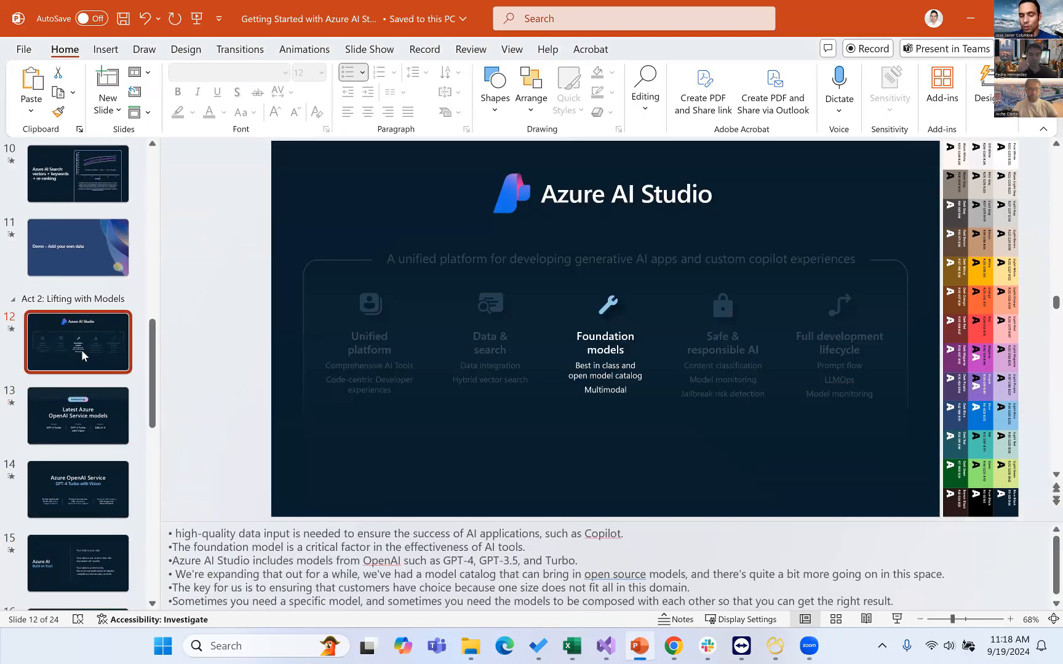
Step: Play the video "demo-3_Part-2_The power of multimodality" from its folder at 1.5x speed, rewind it near the beginning, and watch it
left_click(474, 647)
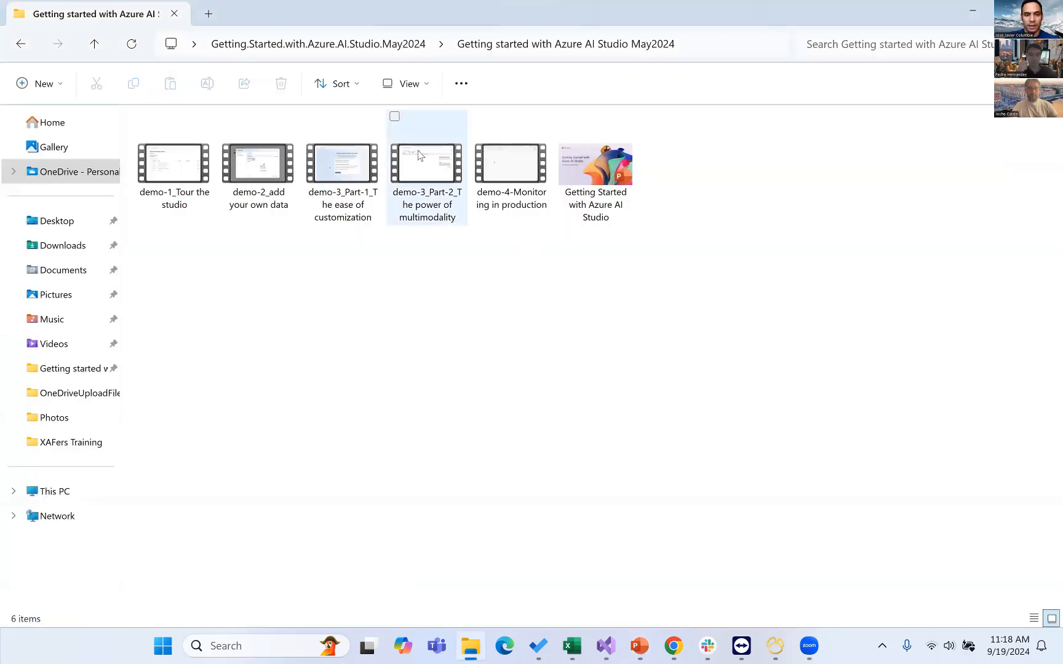
double_click(418, 155)
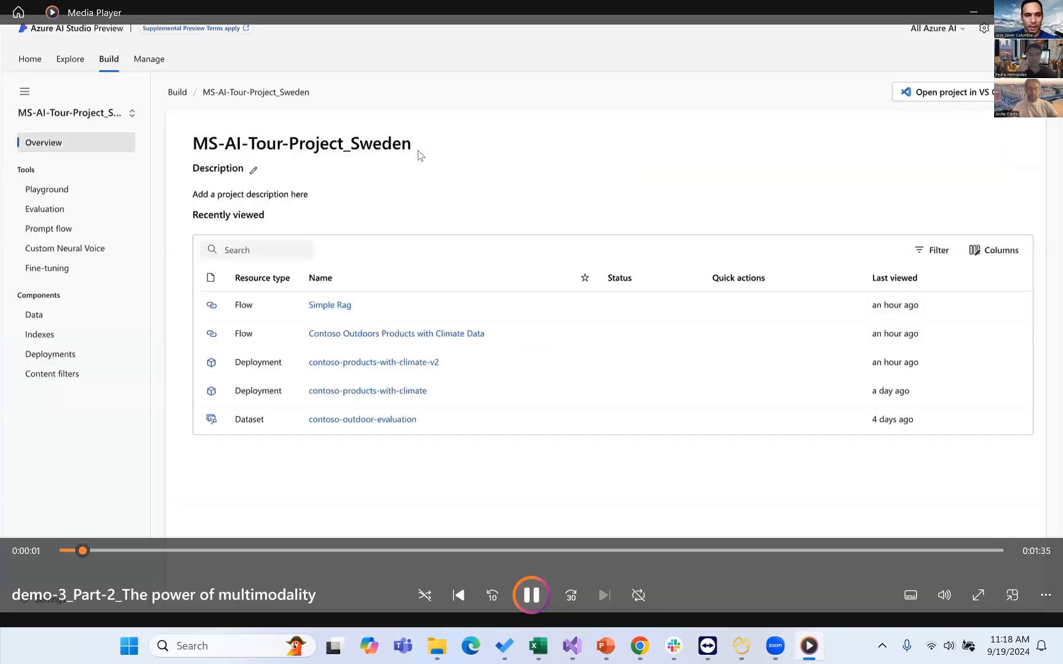
right_click(833, 172)
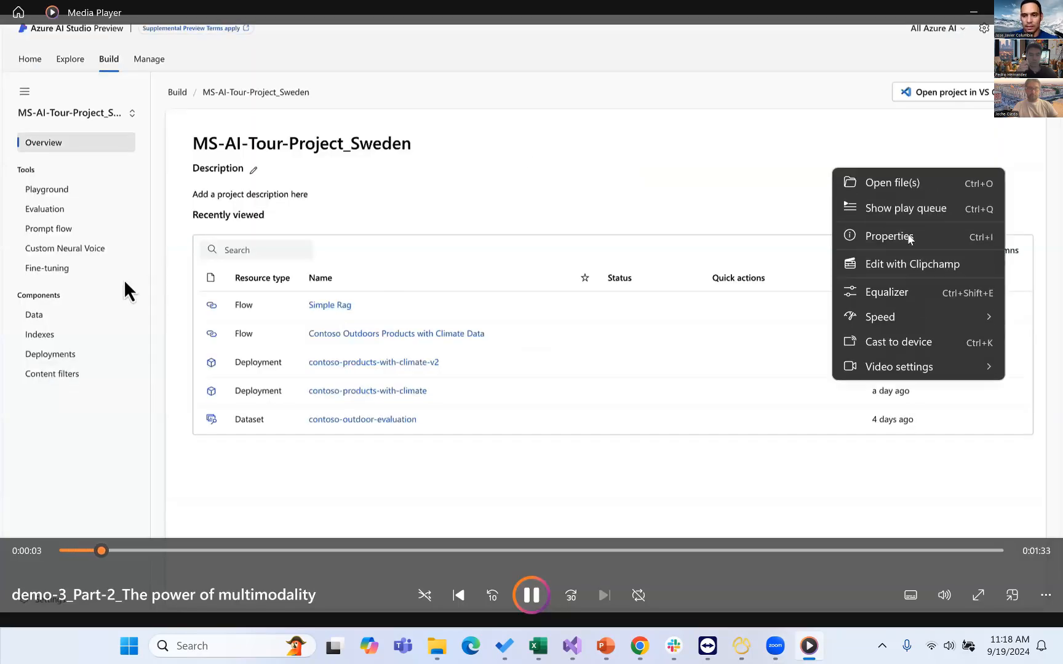
mouse_move(938, 321)
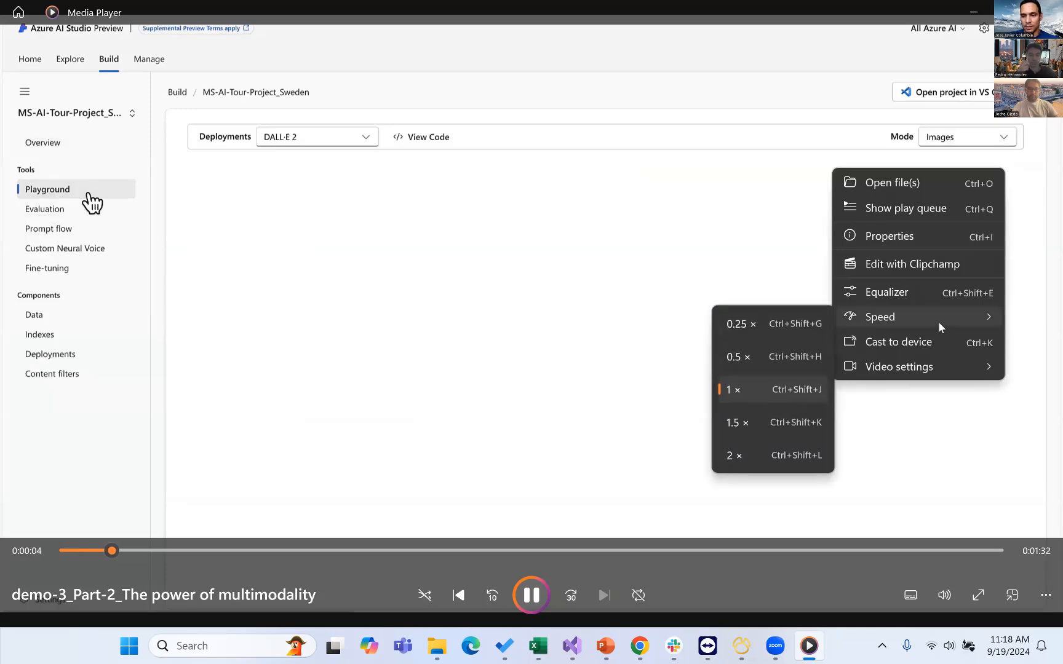
left_click(768, 420)
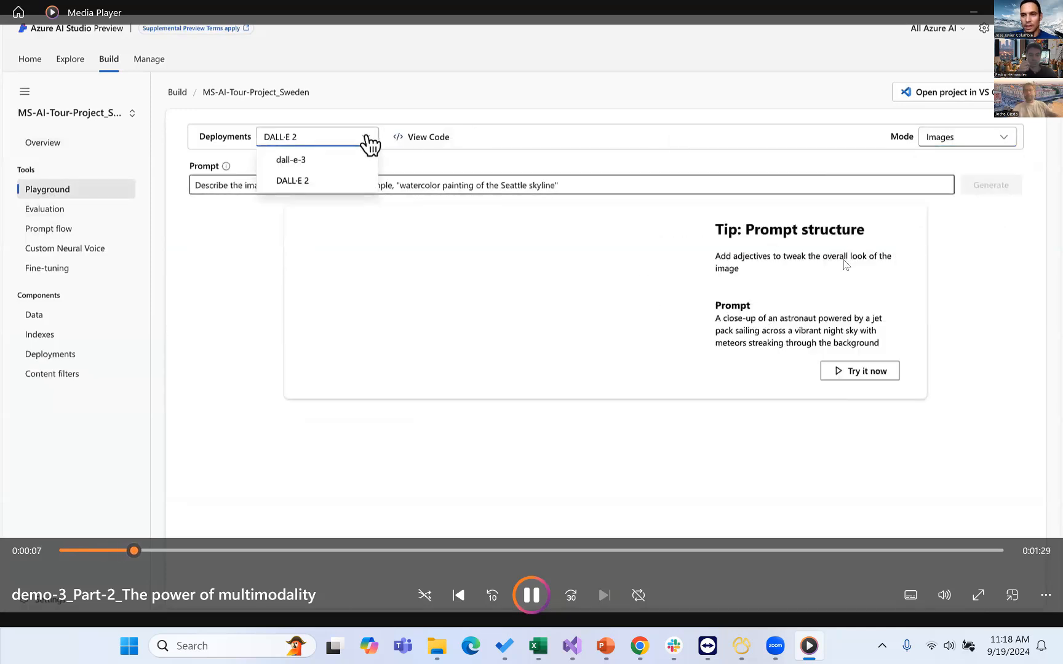
left_click(96, 551)
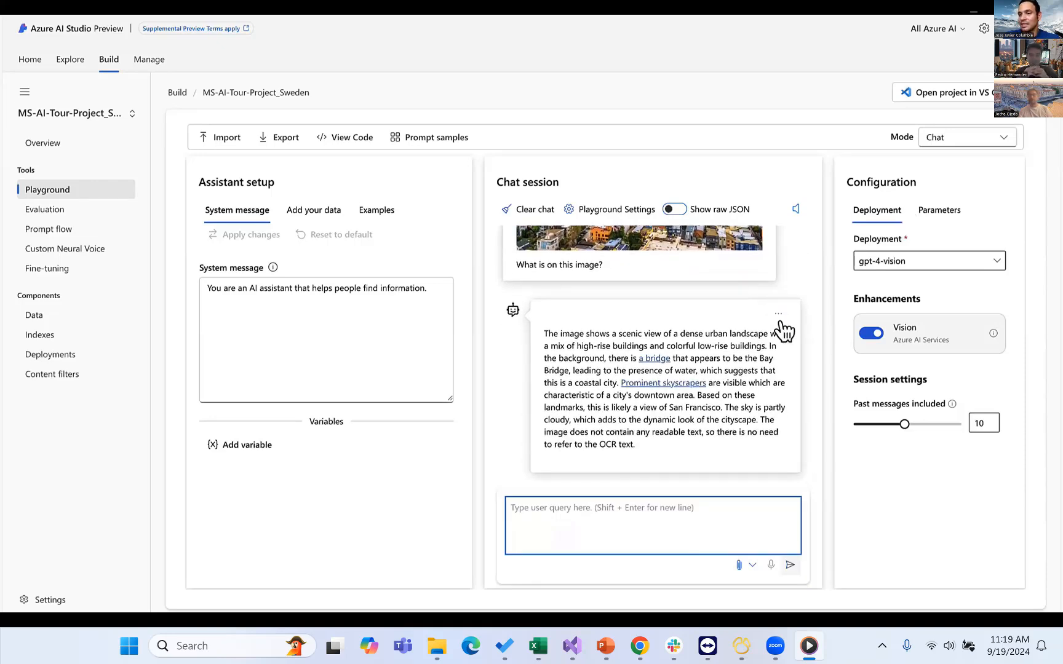
scroll(732, 334, "up", 3)
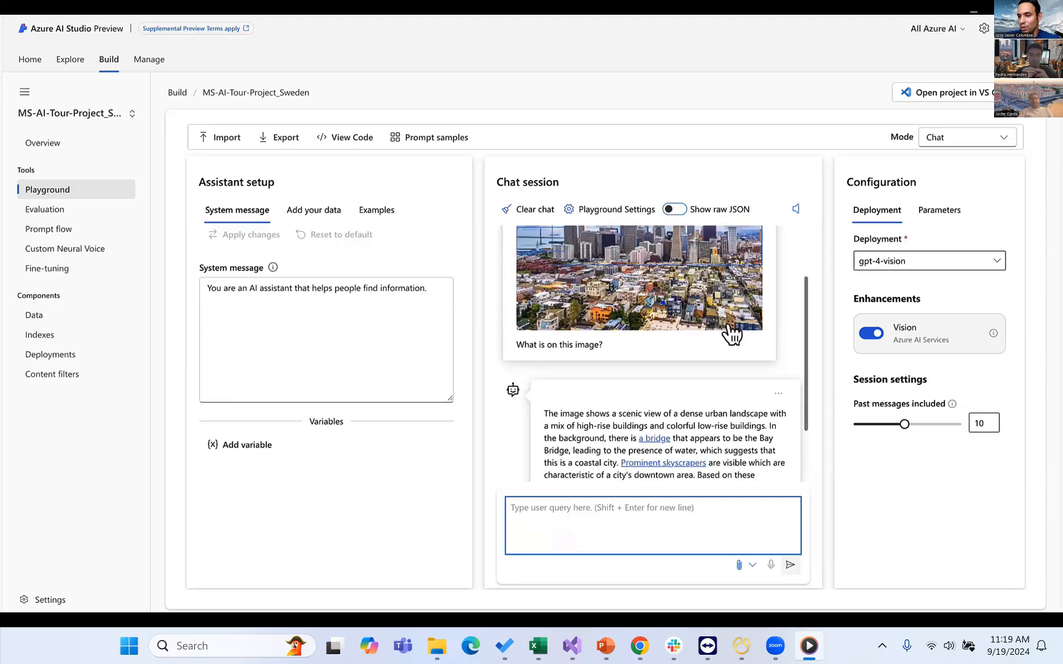
Step: Watch the rest of the multimodality demo video and close the media player
scroll(657, 442, "up", 2)
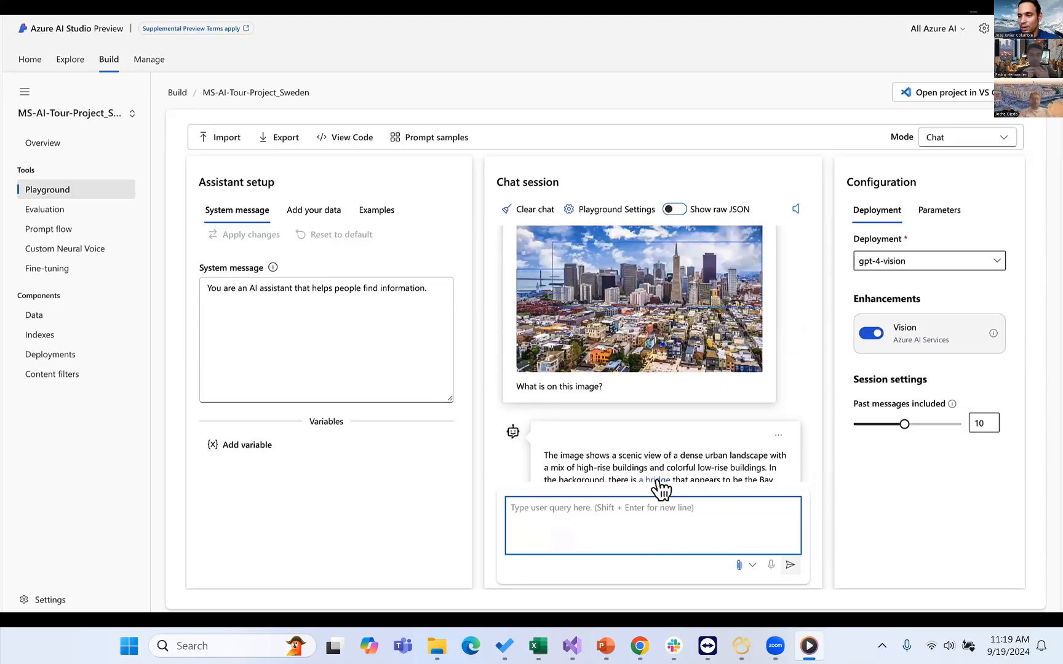
mouse_move(658, 482)
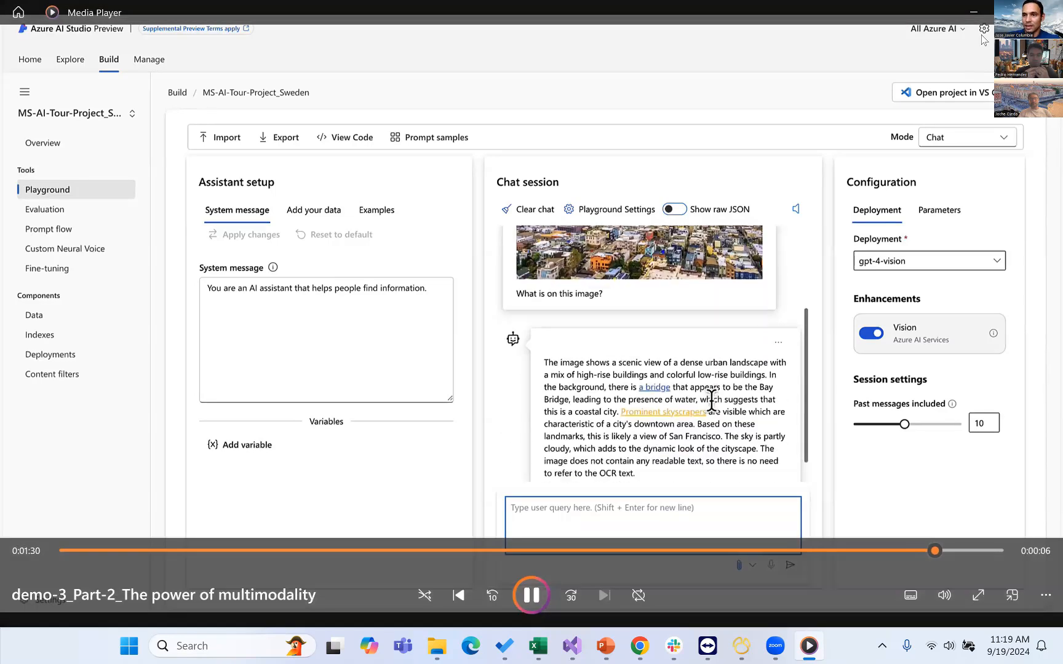
key("alt+F4")
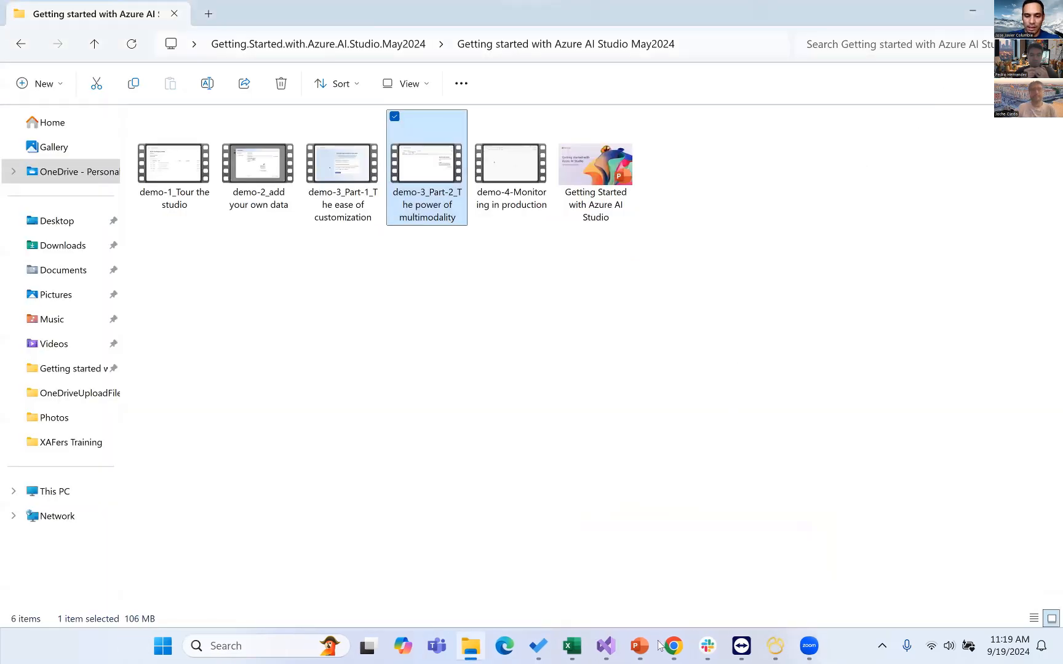
Step: Switch to the project's list of indexes in Chrome, close the indexing job's tab and reload the list
mouse_move(677, 645)
left_click(735, 581)
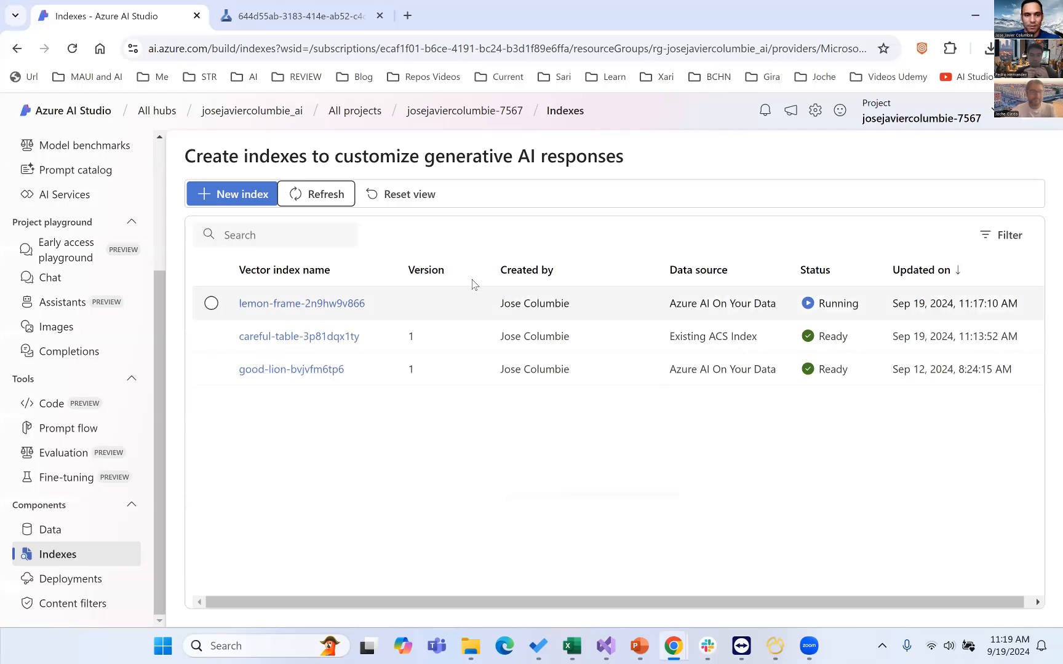
left_click(333, 196)
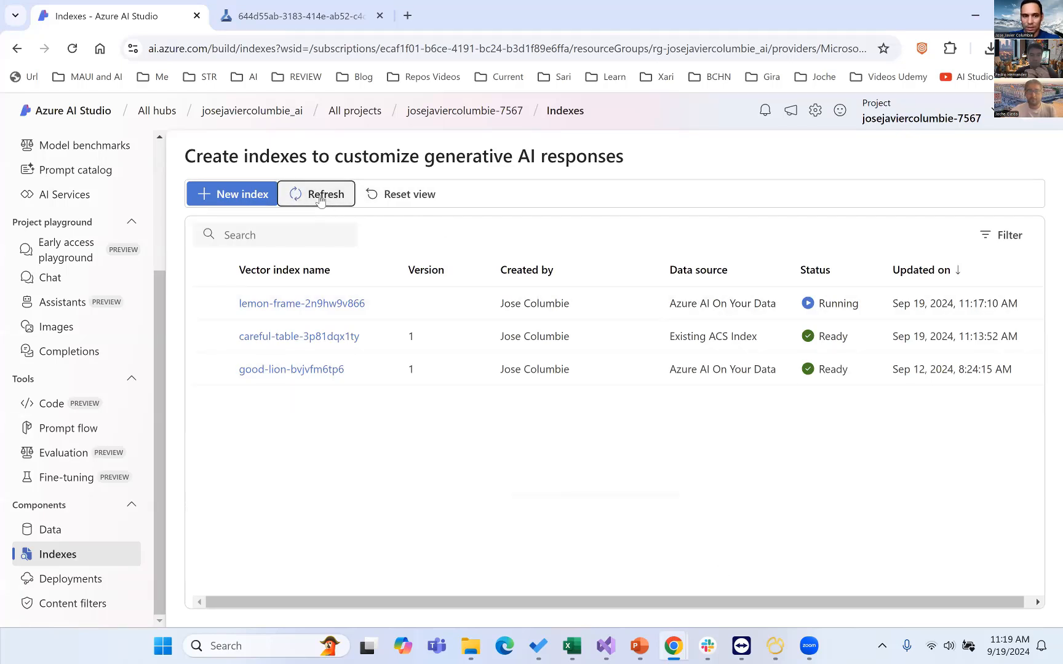
left_click(383, 18)
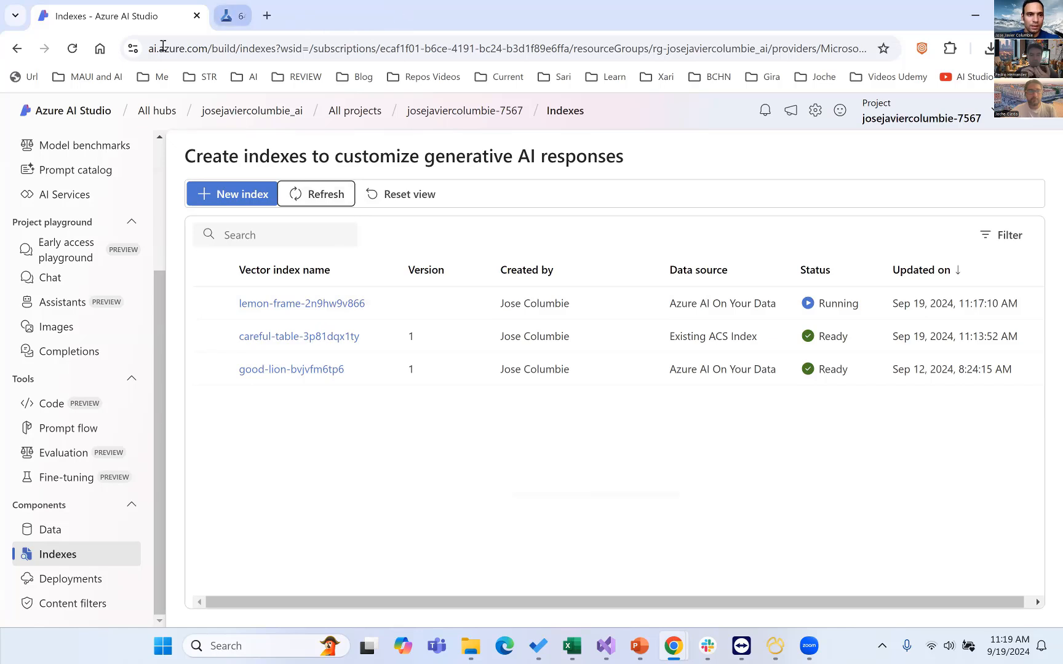
left_click(73, 49)
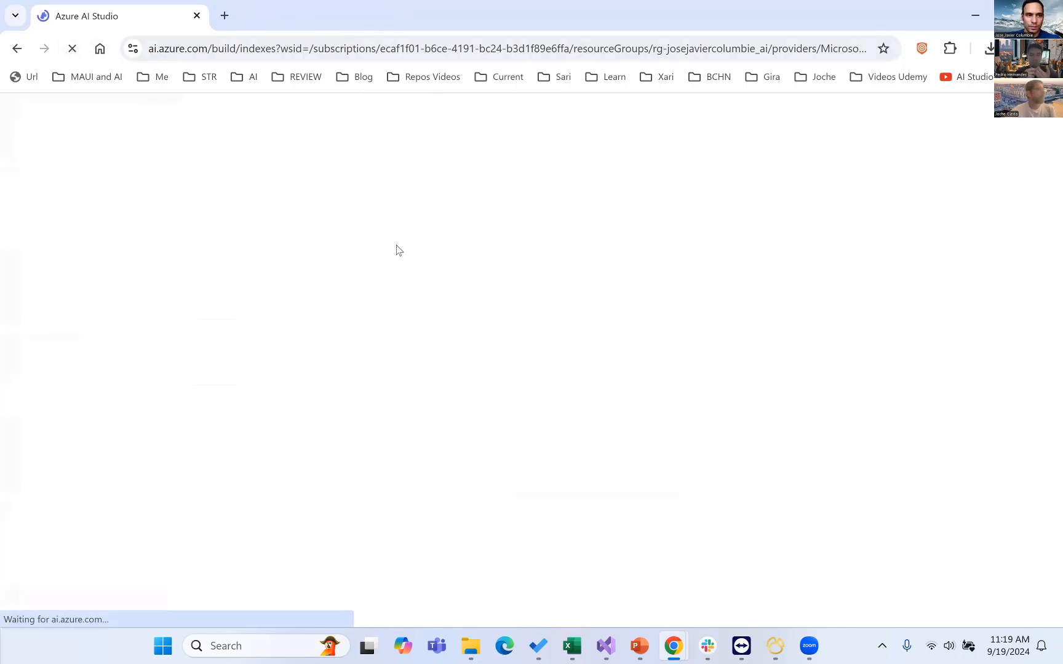
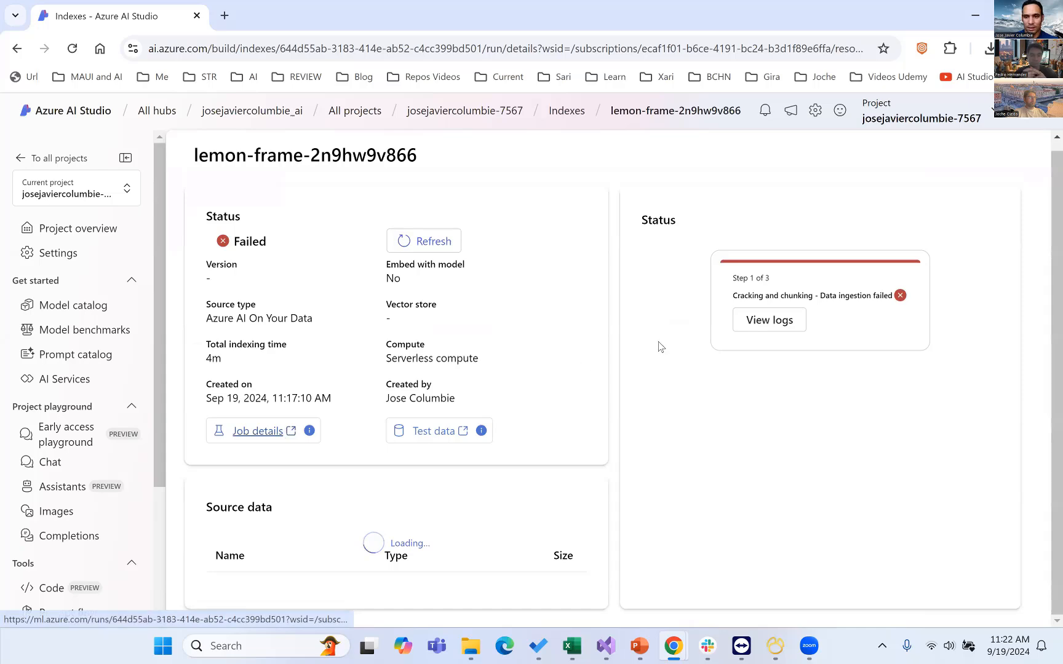
Step: View the log of the cracking and chunking step for index lemon-frame-2n9hw9v866, and return to the list of indexes
left_click(770, 320)
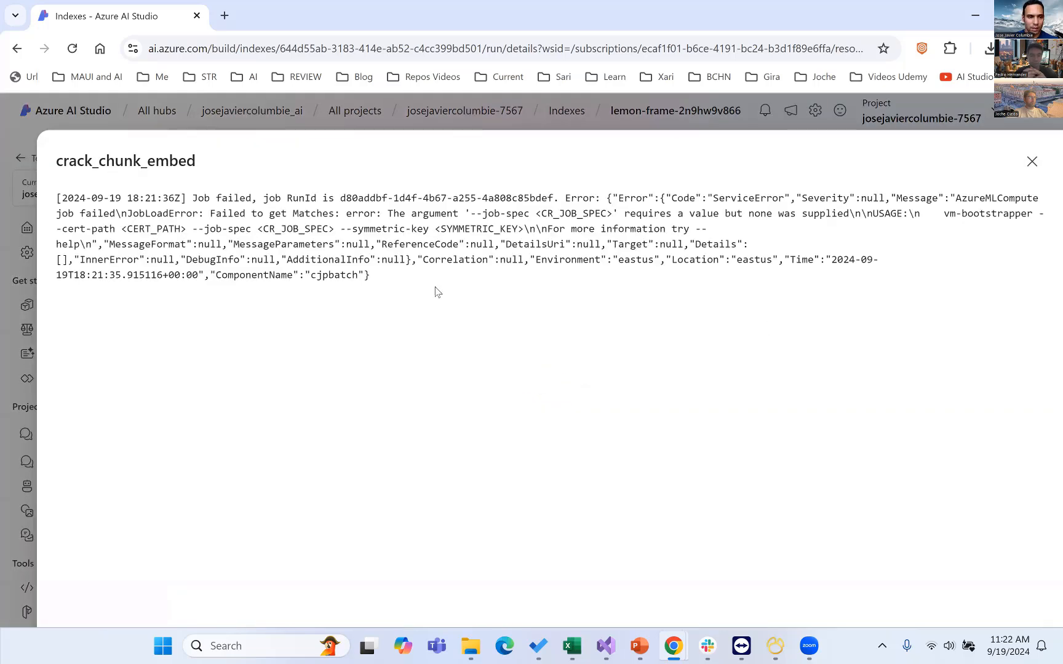
left_click(1031, 163)
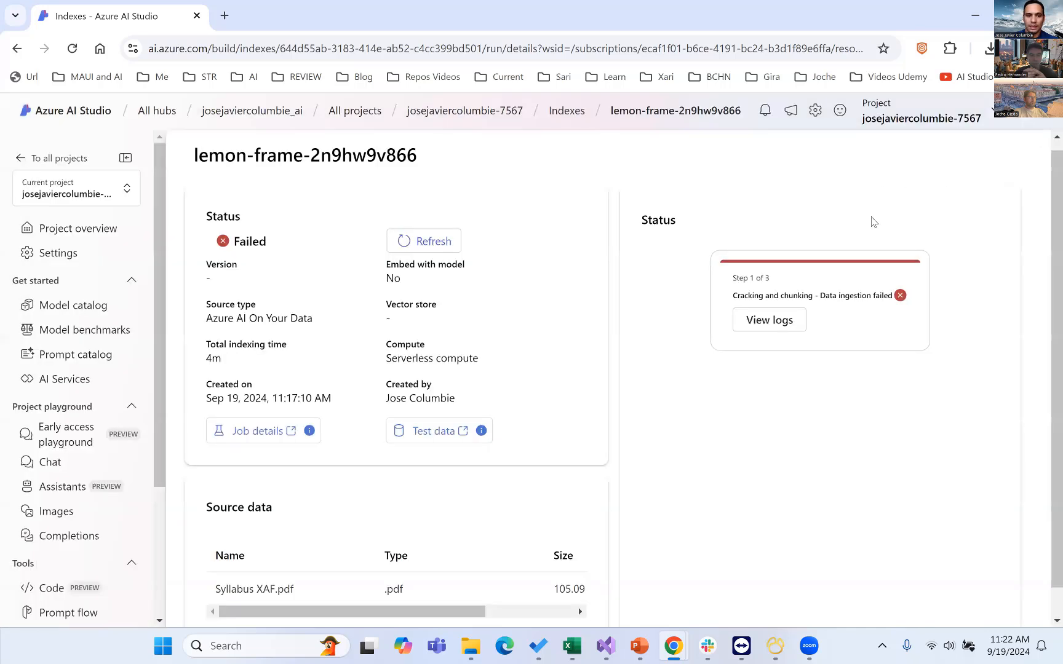
left_click(17, 49)
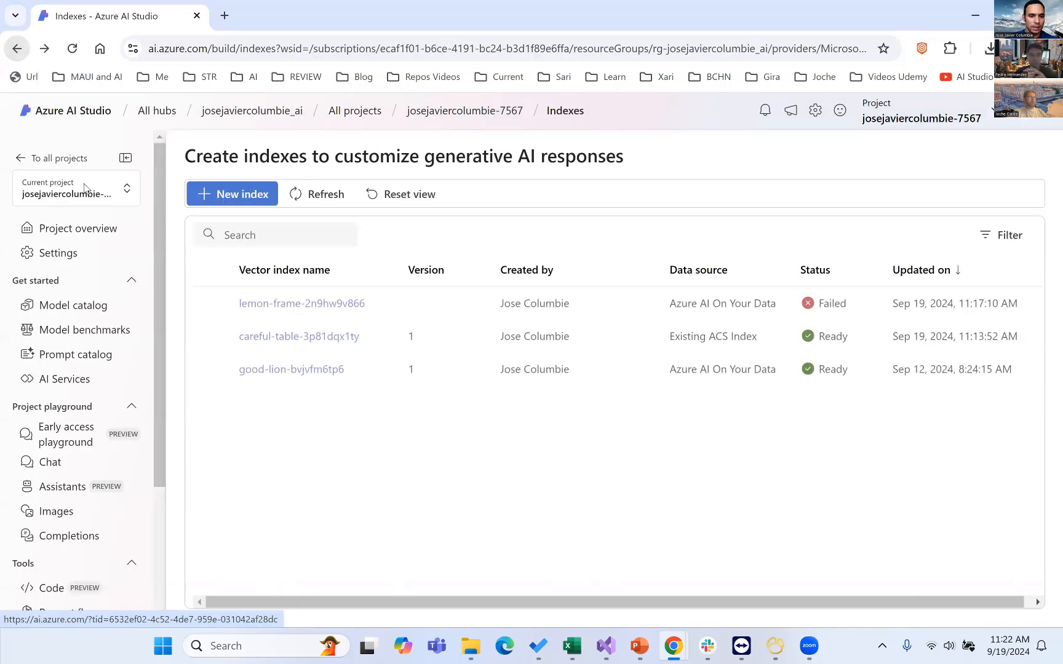
Step: Open the details of the index good-lion-bvjvfm6tp6 and its index data
left_click(282, 370)
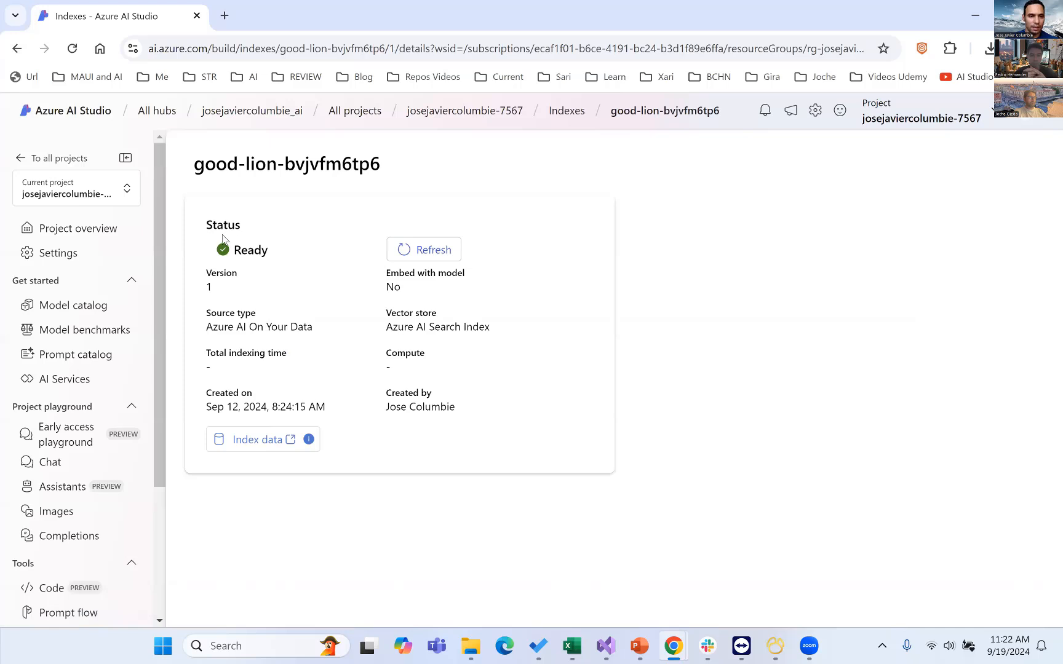
left_click(17, 49)
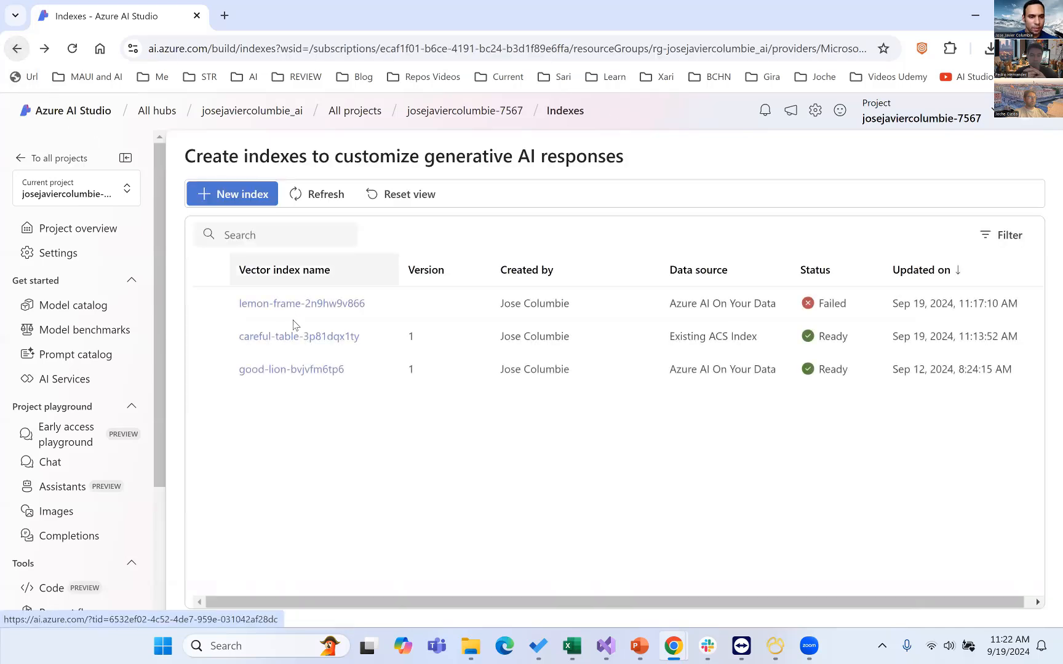
left_click(306, 372)
left_click(270, 439)
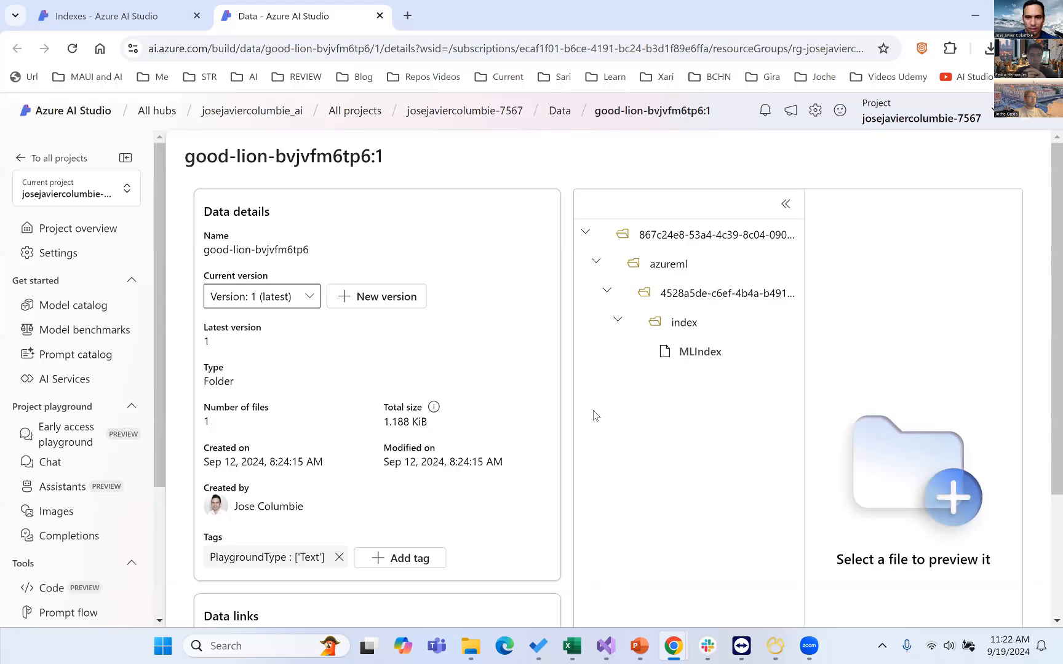
Step: Preview the MLIndex file in a widened pane and highlight the connection name aisearchbasicxari under its index settings
left_click(687, 353)
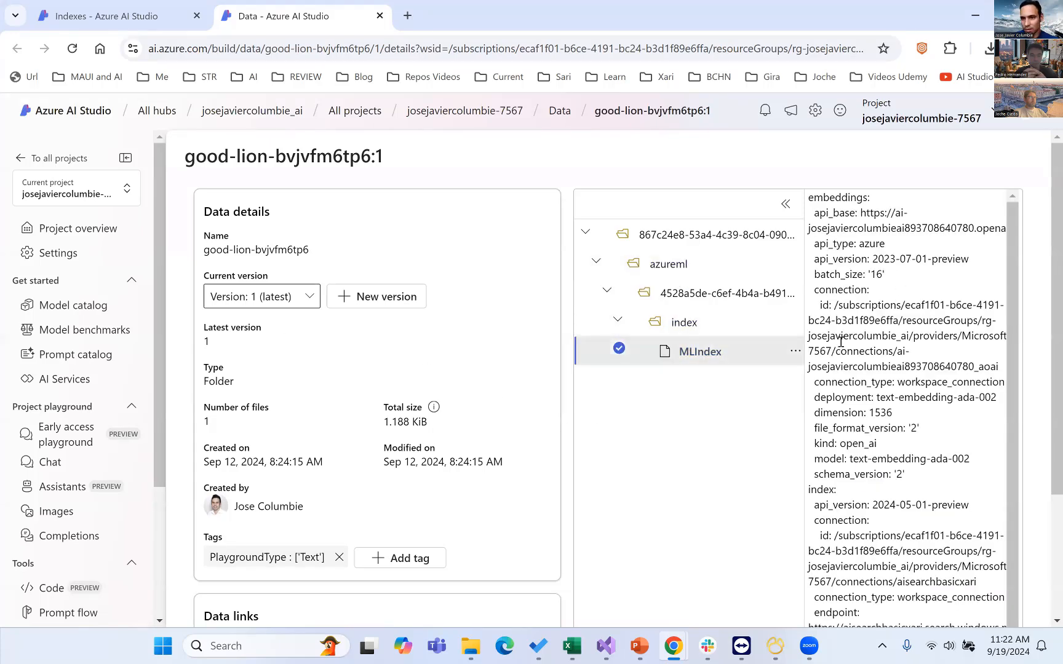
left_click_drag(803, 359, 658, 382)
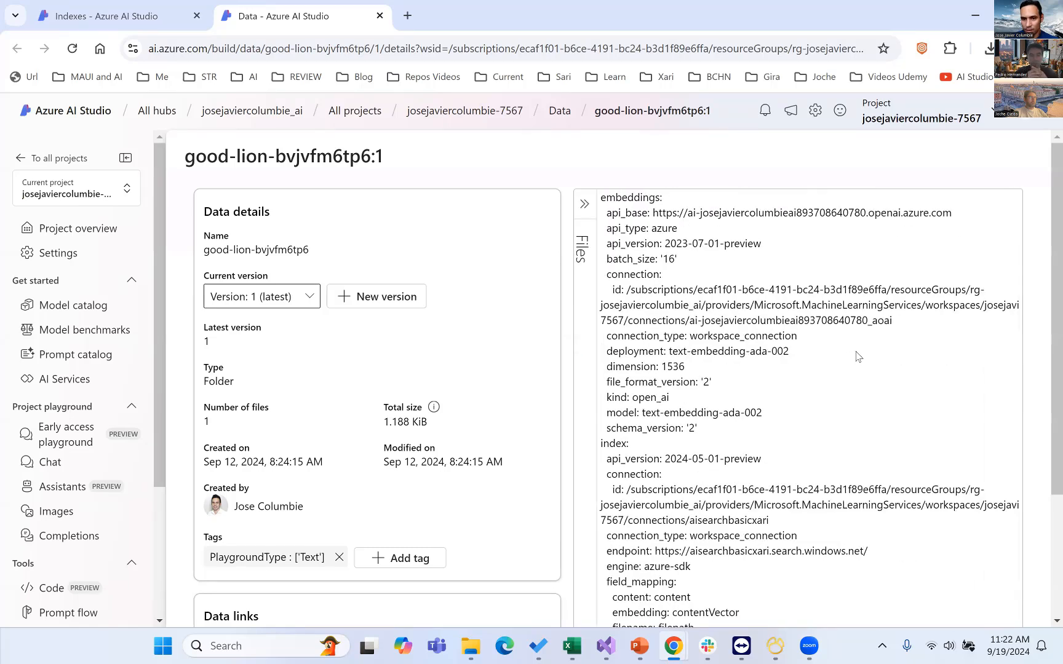
scroll(858, 355, "down", 3)
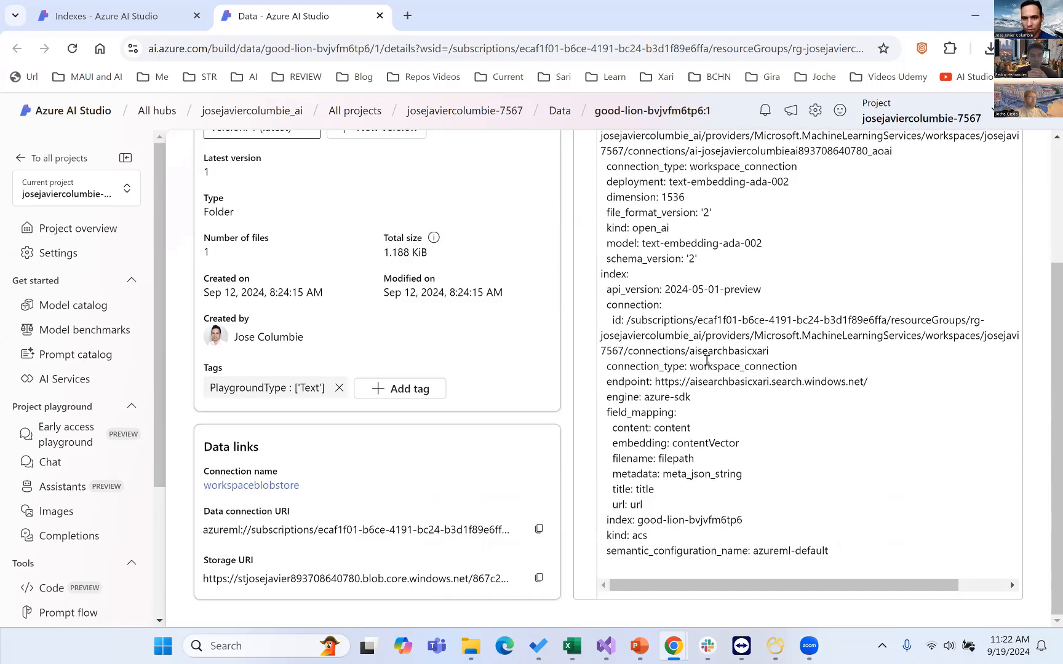
left_click_drag(689, 352, 798, 354)
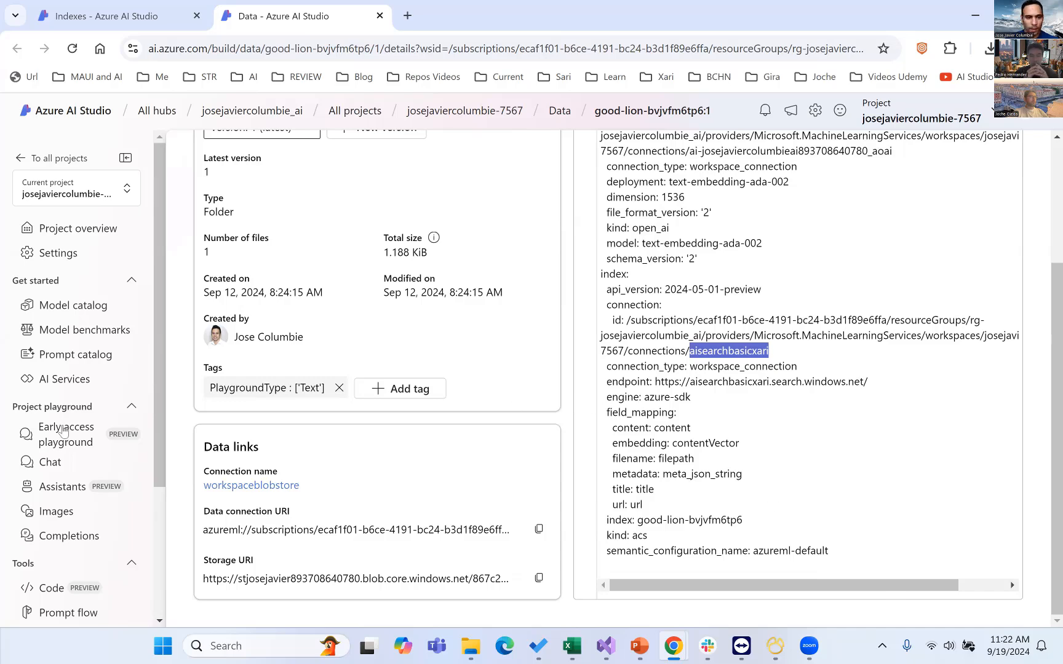
Step: Start a new index in the project with Azure Blob Storage as data source and workspaceblobstore as blob store
scroll(68, 511, "down", 3)
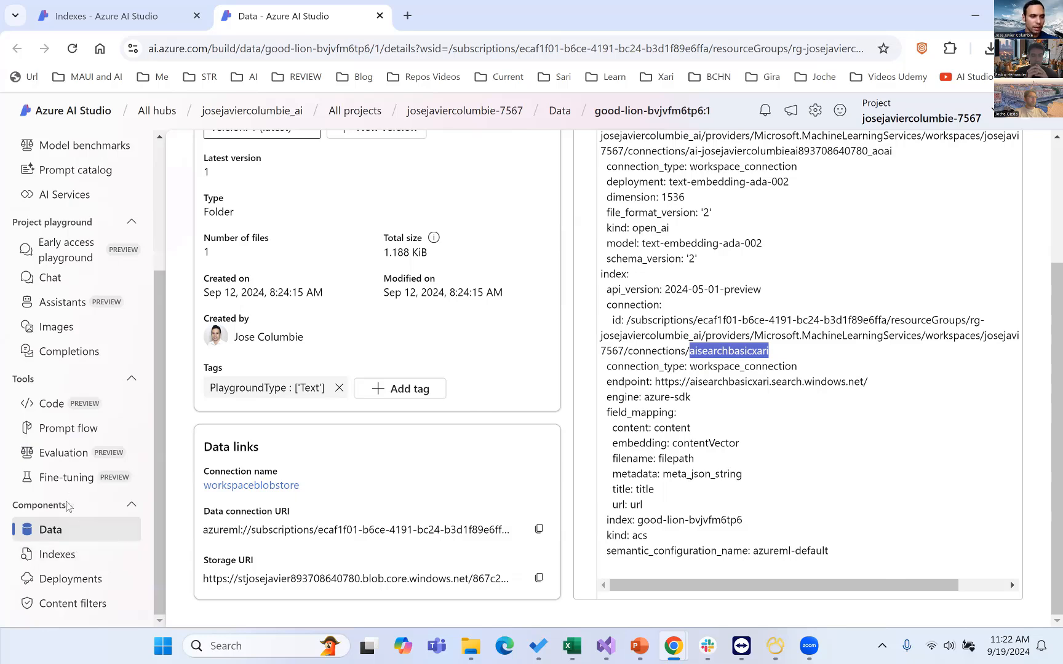
left_click(64, 535)
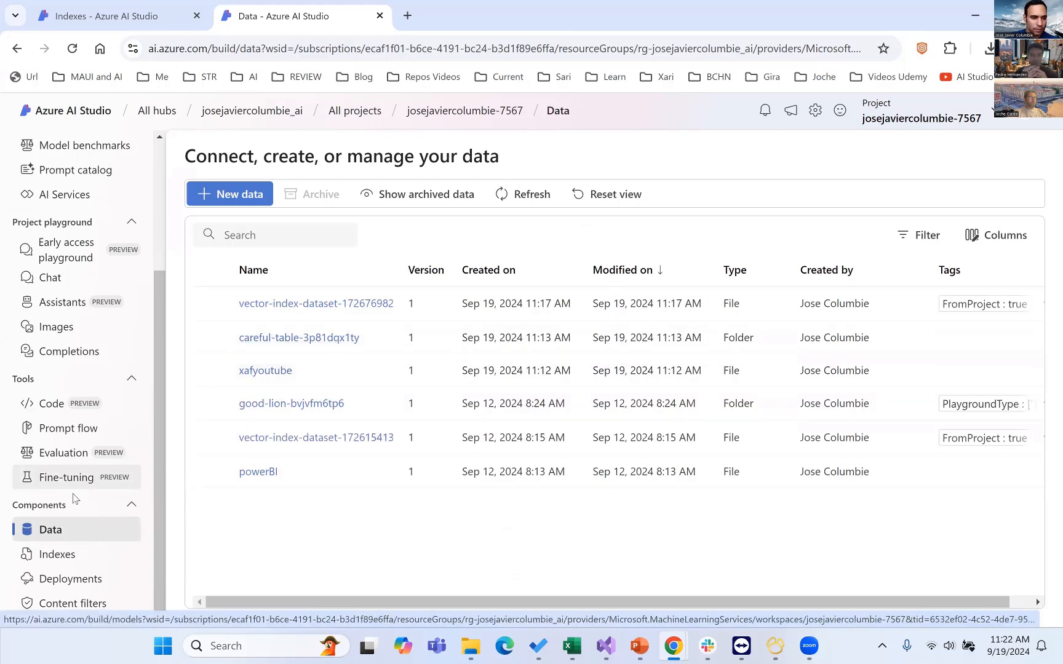
left_click(49, 554)
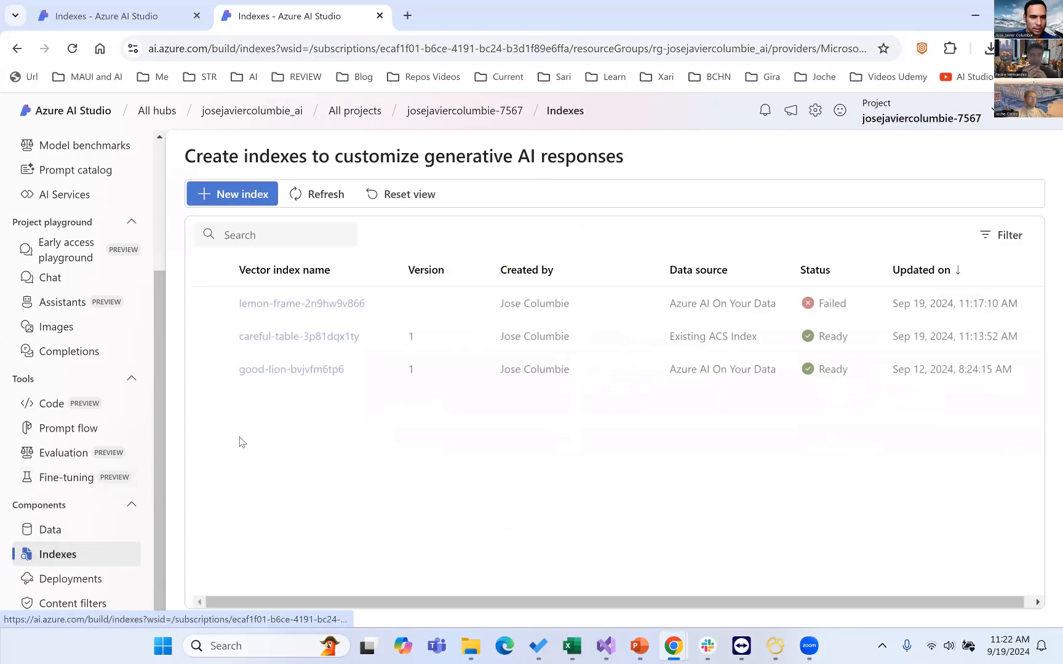
left_click(249, 194)
left_click(512, 206)
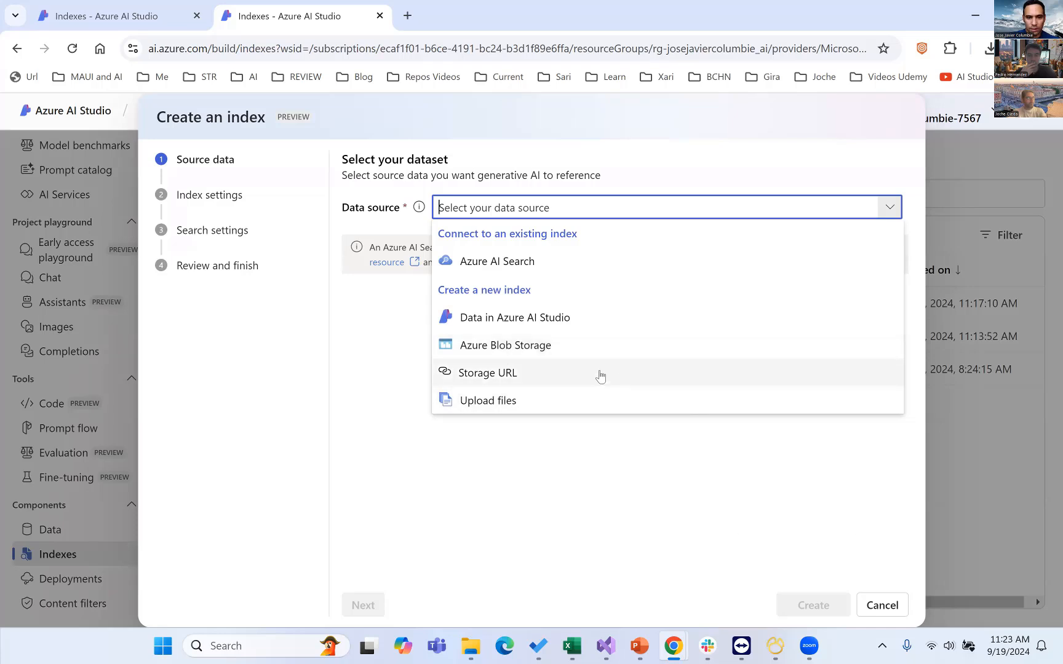
left_click(502, 347)
left_click(569, 239)
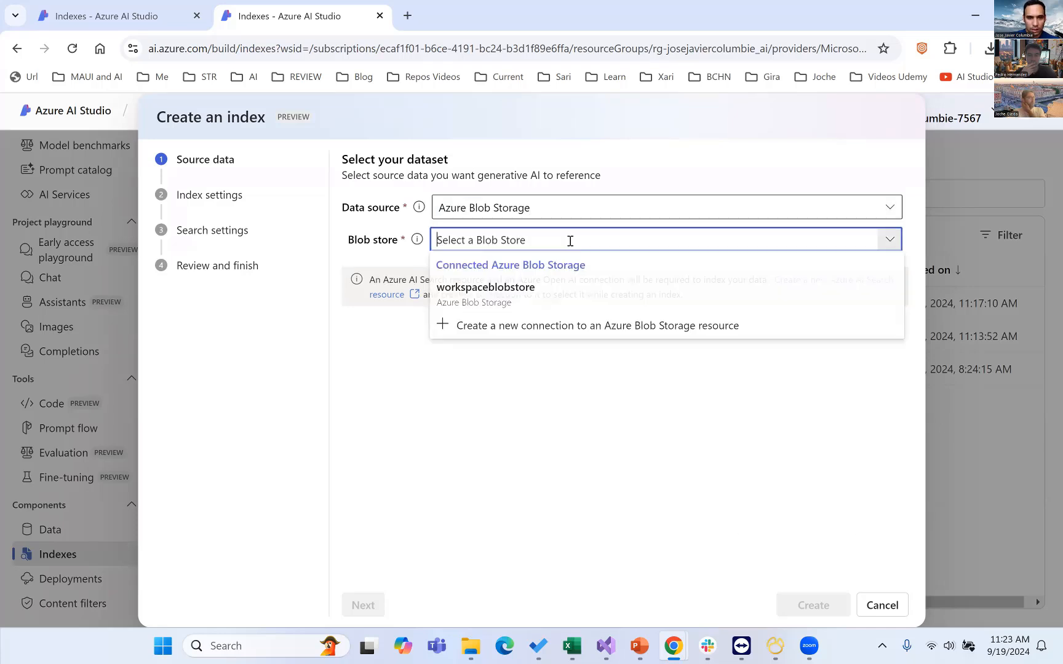
left_click(492, 287)
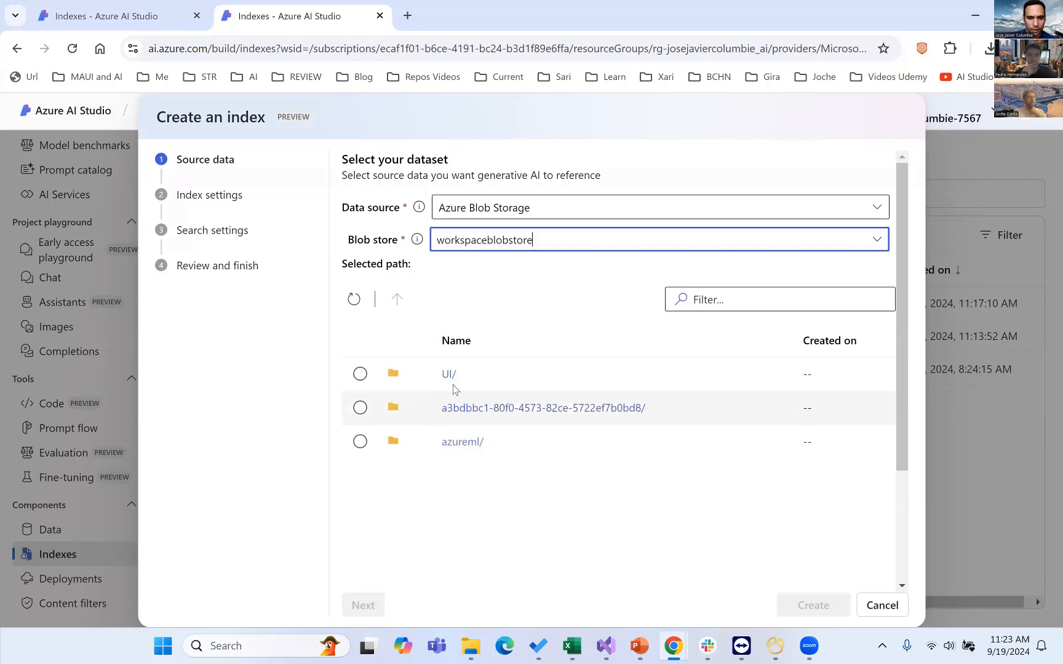
Step: Select Syllabus XAF.pdf from the folder UI/2024-09-19_181233_UTC as the source data and proceed to the index settings
left_click(445, 374)
left_click(473, 408)
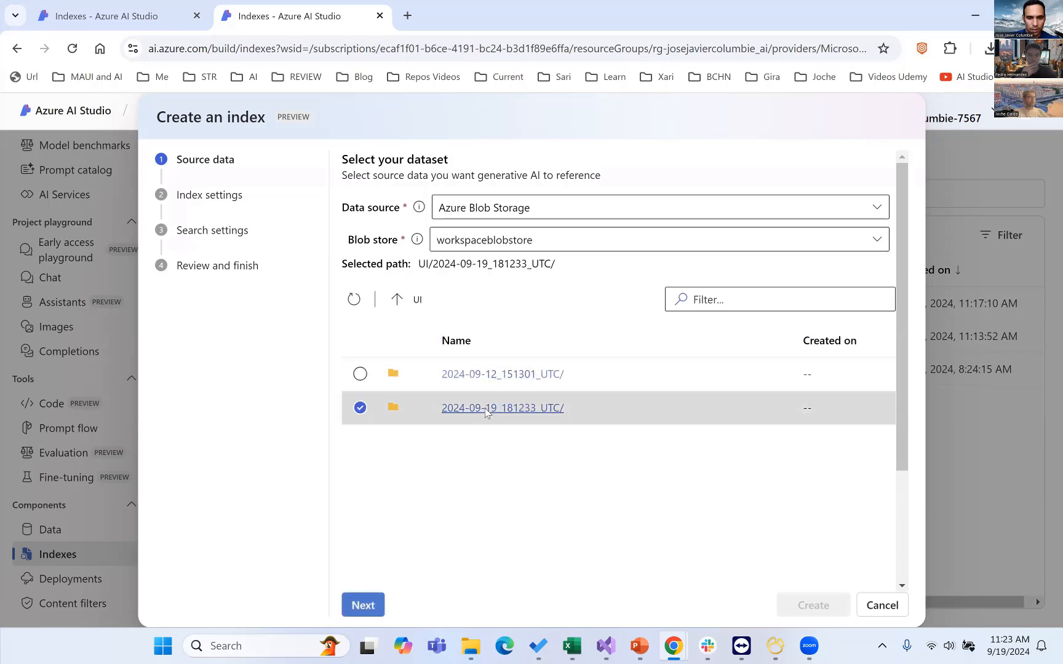
left_click(359, 375)
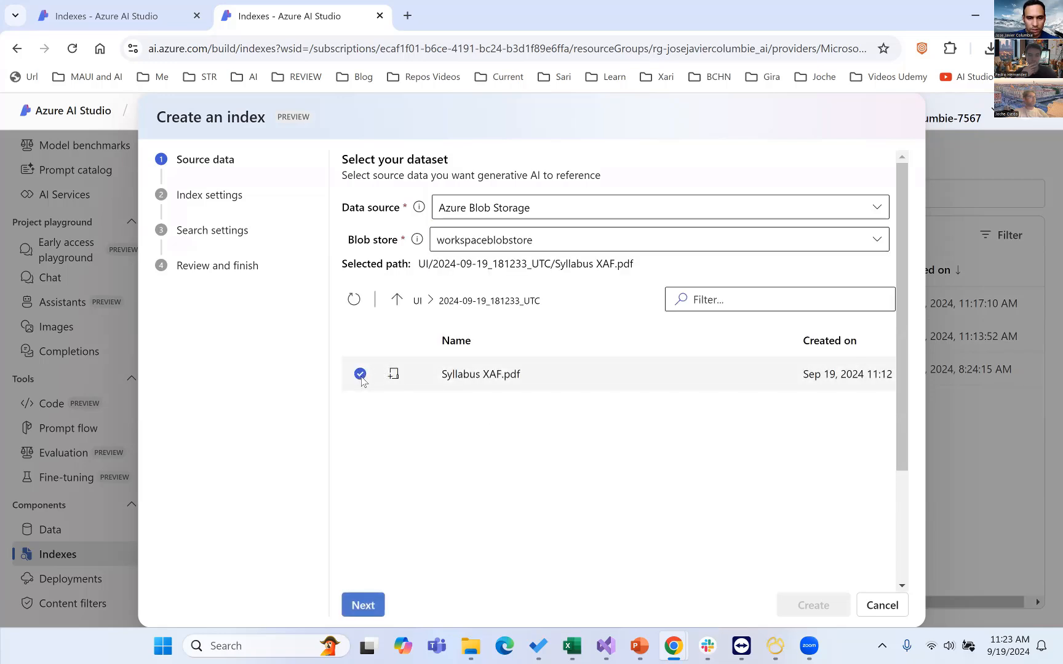
left_click(359, 606)
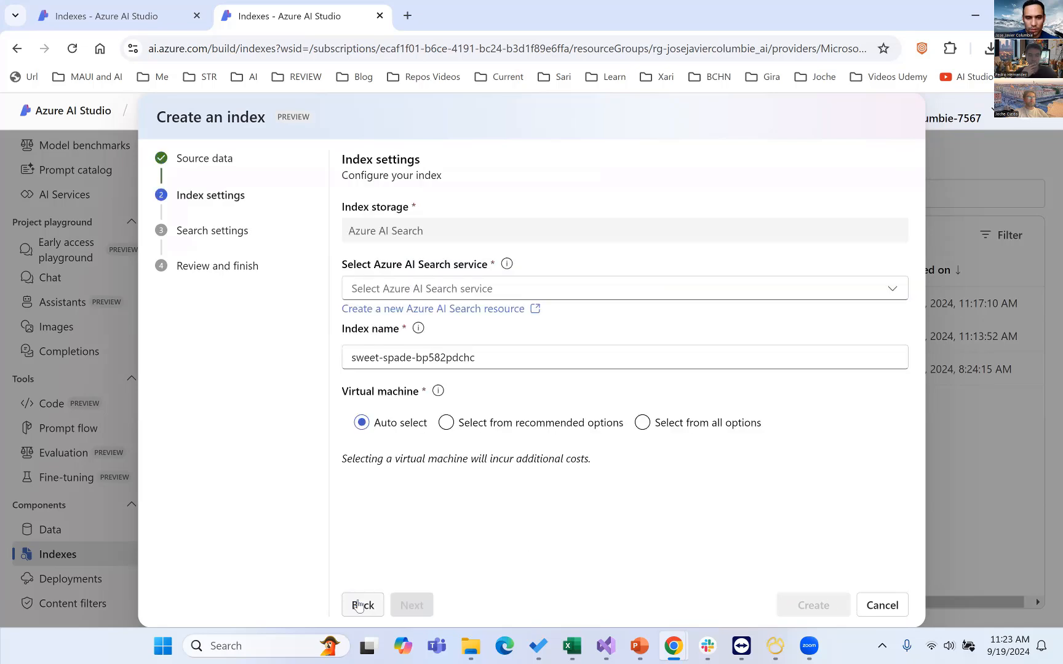
Step: Set the search service to aisearchbasicxari with a virtual machine from the recommended options, and create the index with the default search settings
left_click(502, 289)
left_click(474, 336)
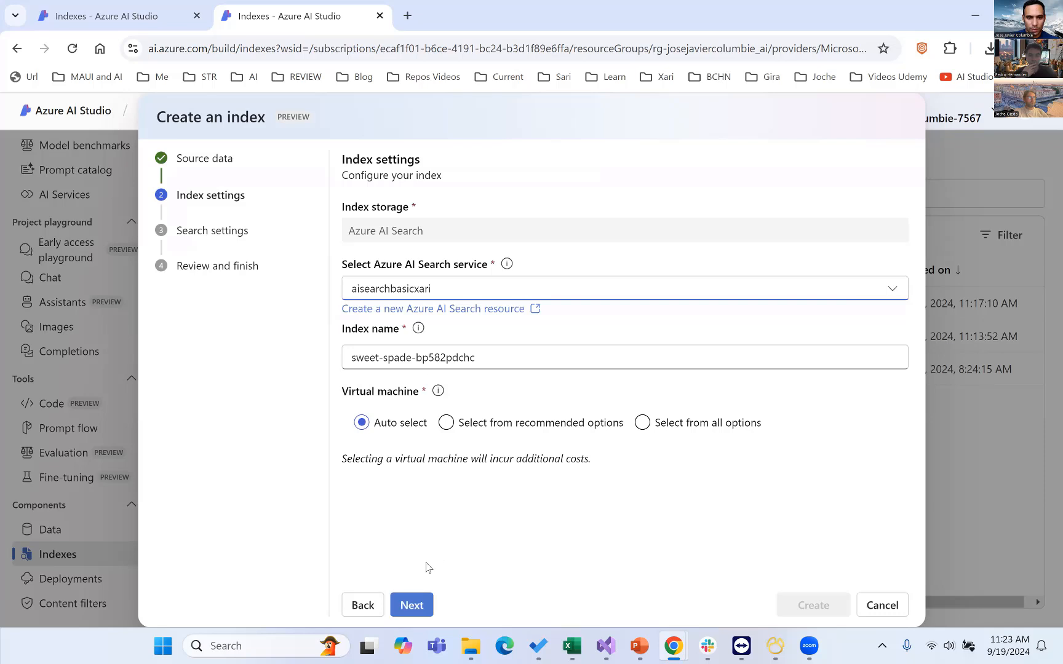
left_click(584, 424)
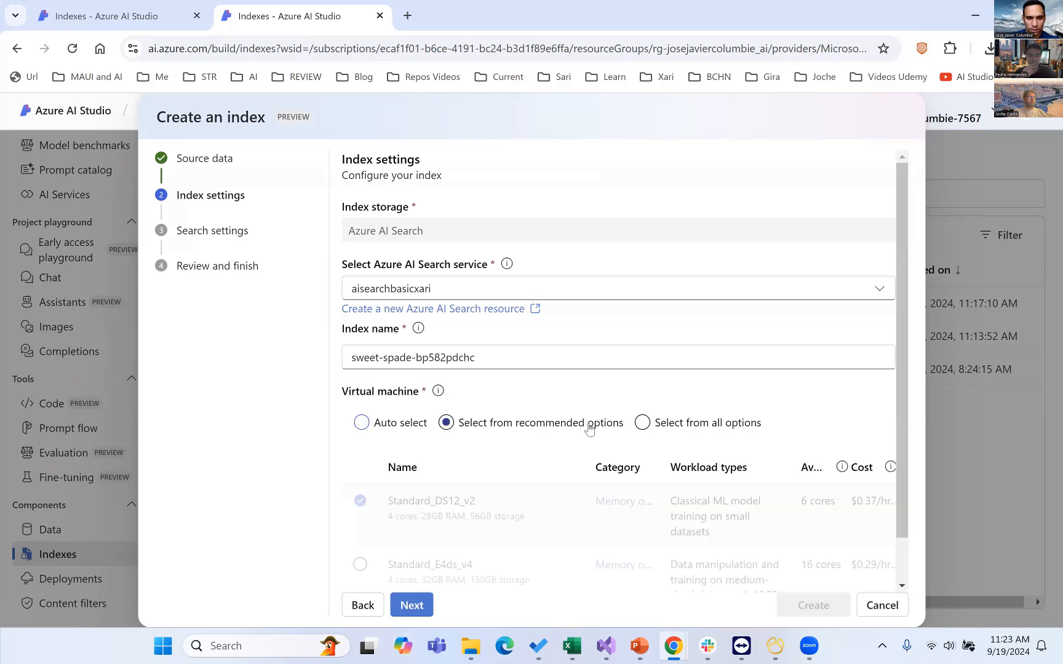
left_click(411, 607)
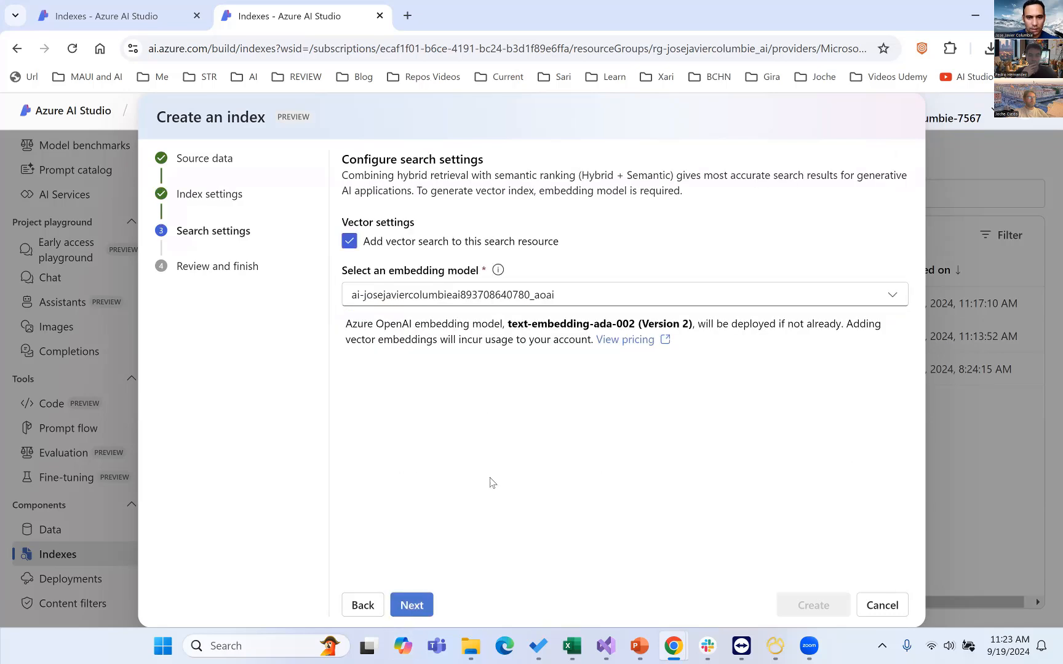
left_click(424, 603)
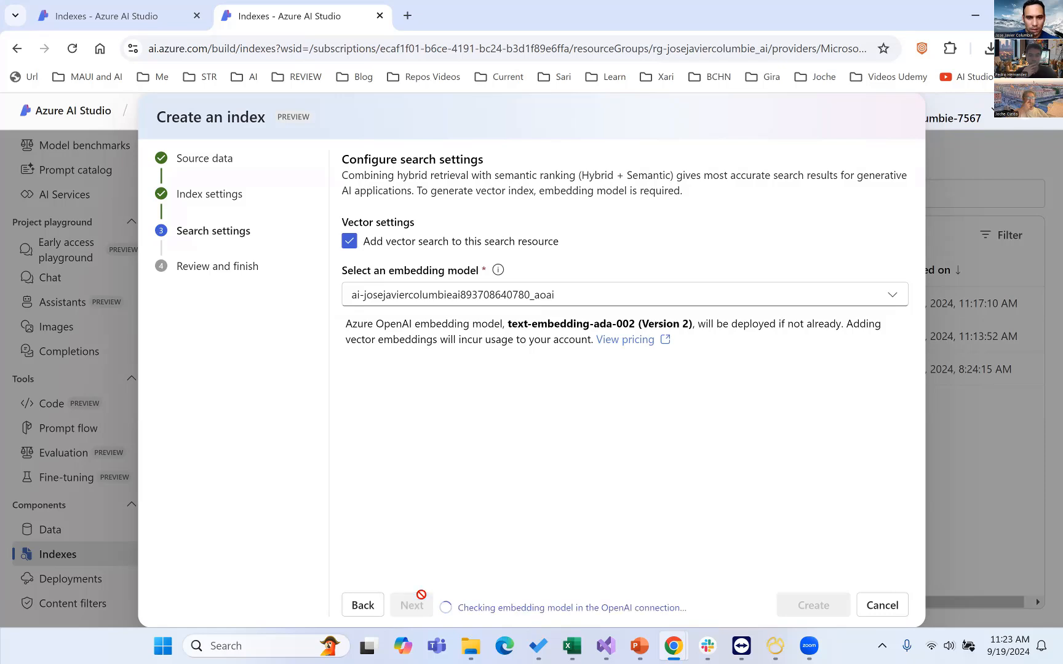
left_click(804, 608)
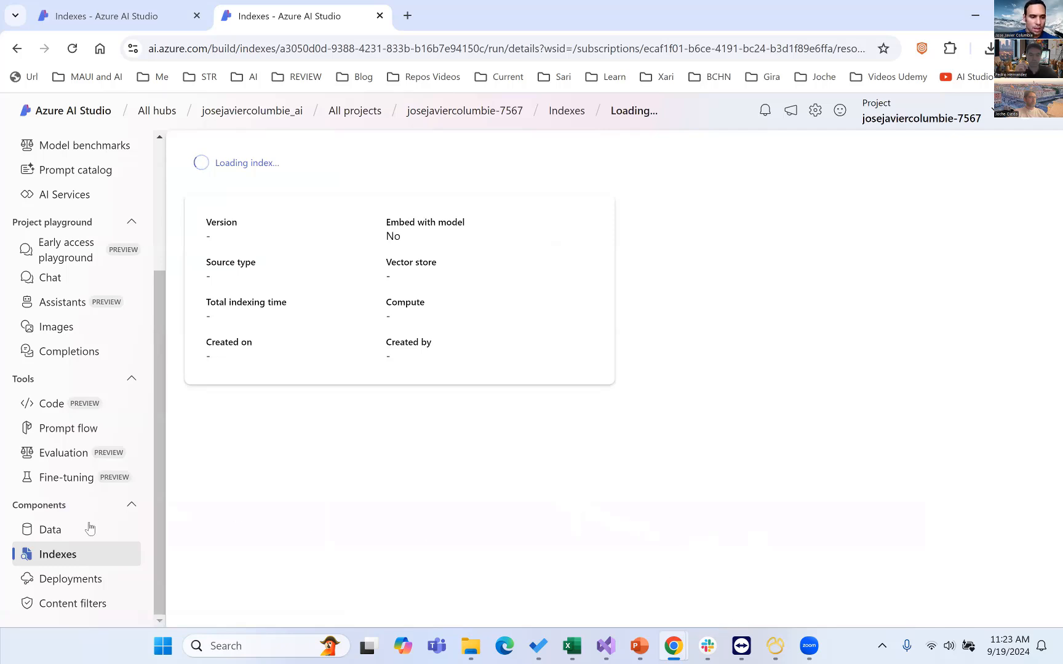
Step: Look at the content filter creation form and its connection field, and cancel it without creating a filter
left_click(64, 602)
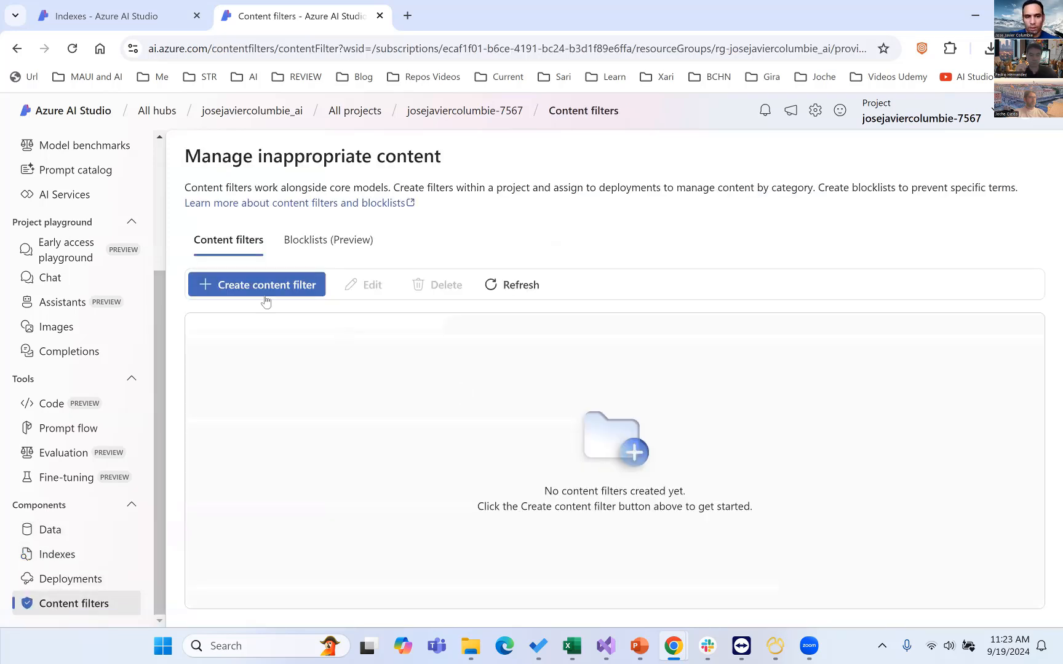
left_click(265, 286)
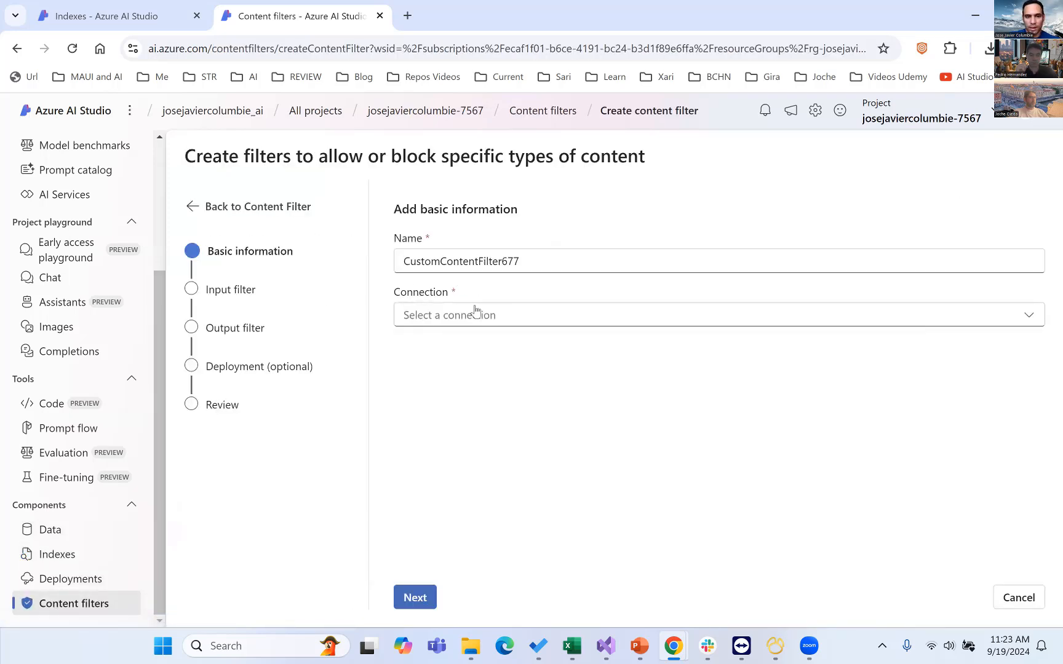
left_click(475, 315)
left_click(474, 316)
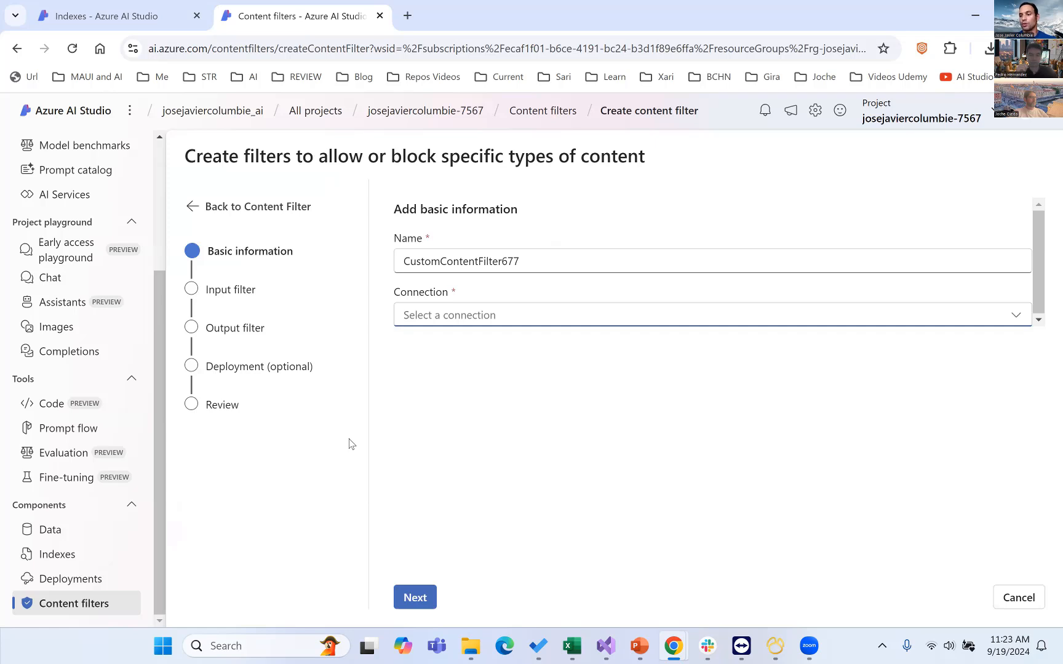
left_click(1019, 597)
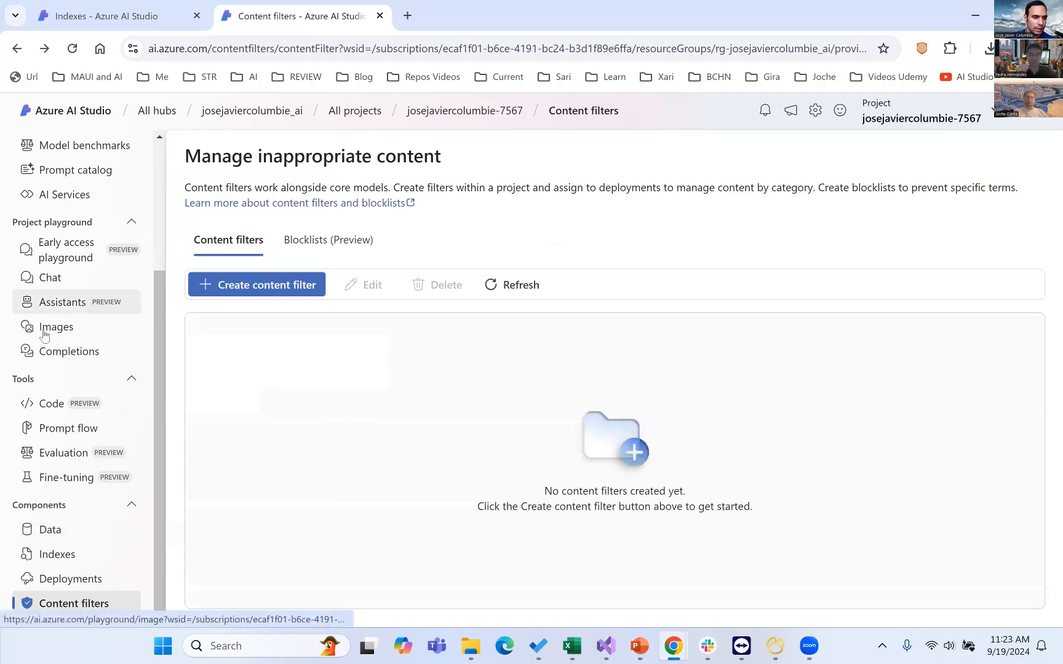
Step: Generate an image in the Images playground with the DALL·E 2 deployment from the prompt "tree in palm hand"
left_click(85, 331)
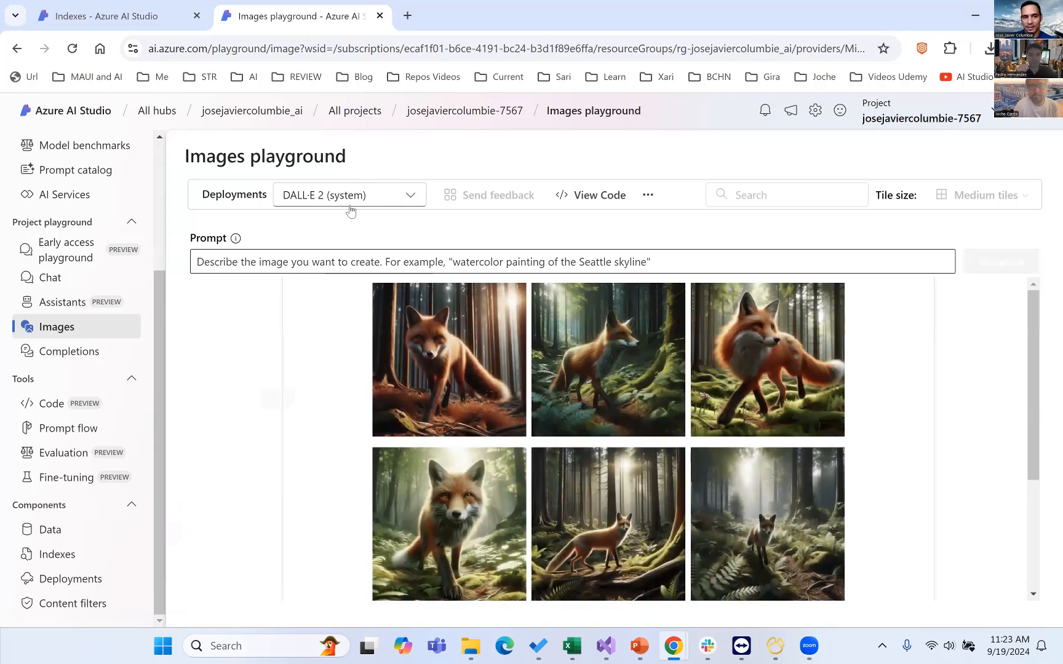
left_click(347, 261)
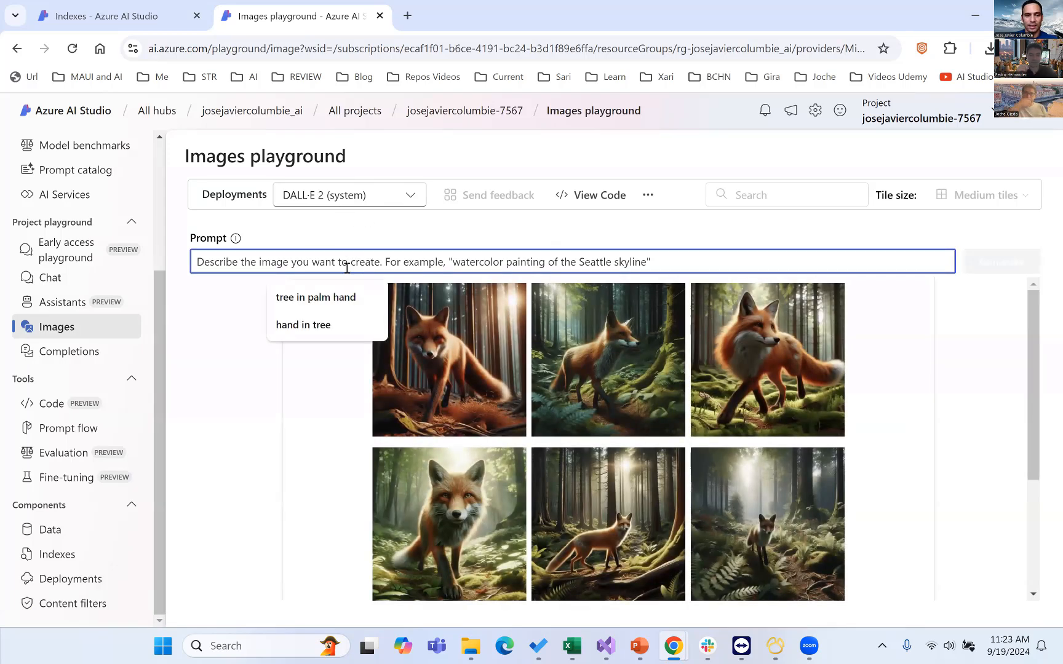
left_click(341, 300)
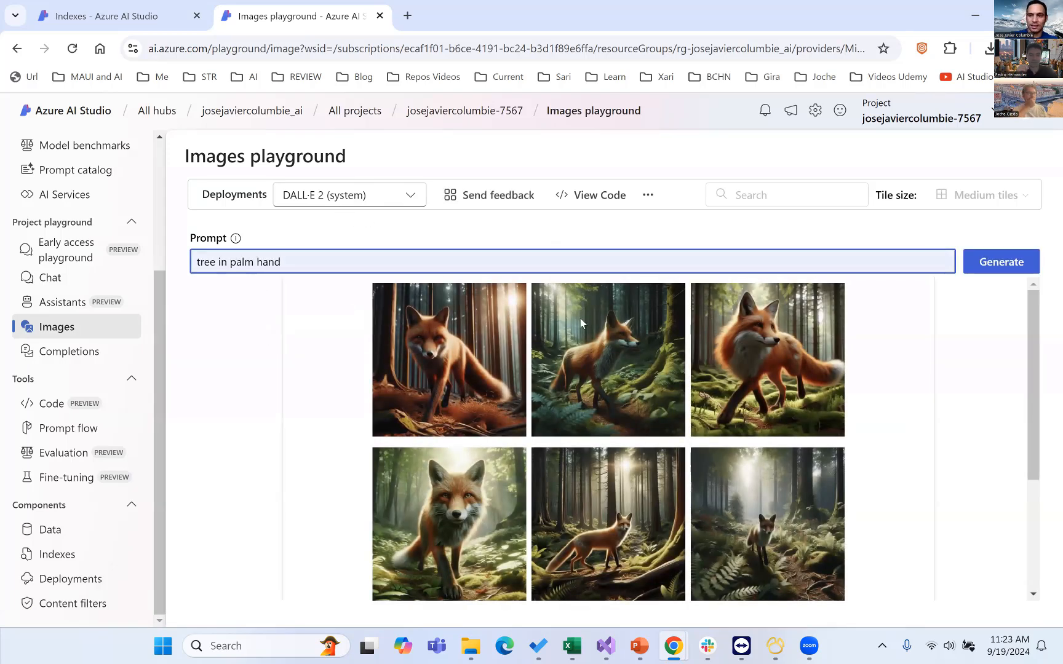
left_click(985, 263)
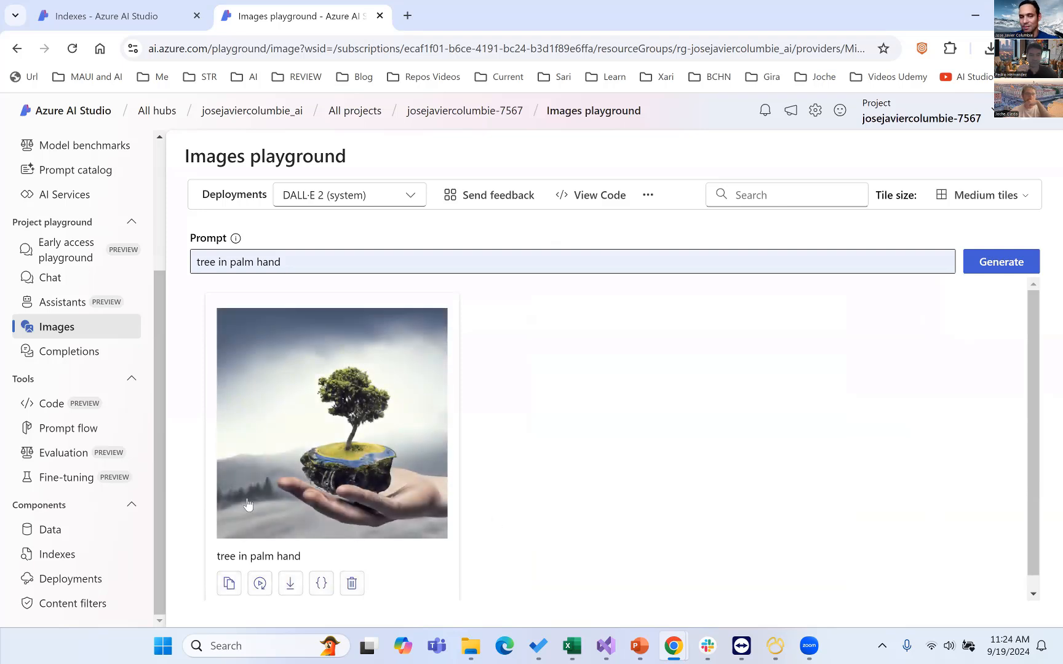
Step: Tour the project's Code, Prompt flow, Evaluation and Fine-tuning pages, turning off the restriction to own flows along the way
left_click(56, 411)
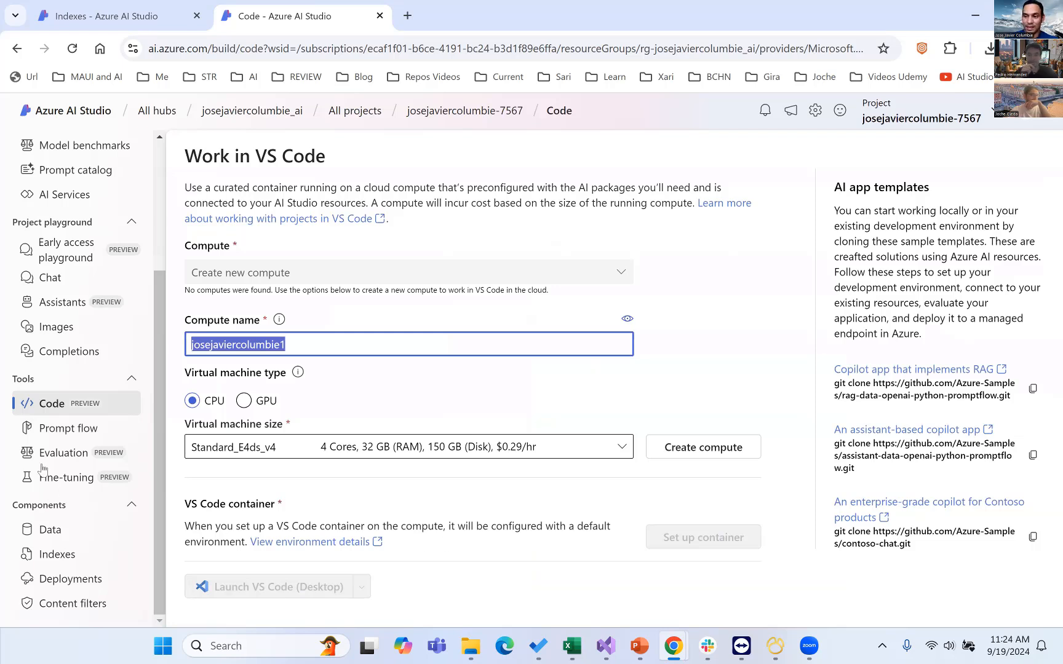
left_click(67, 436)
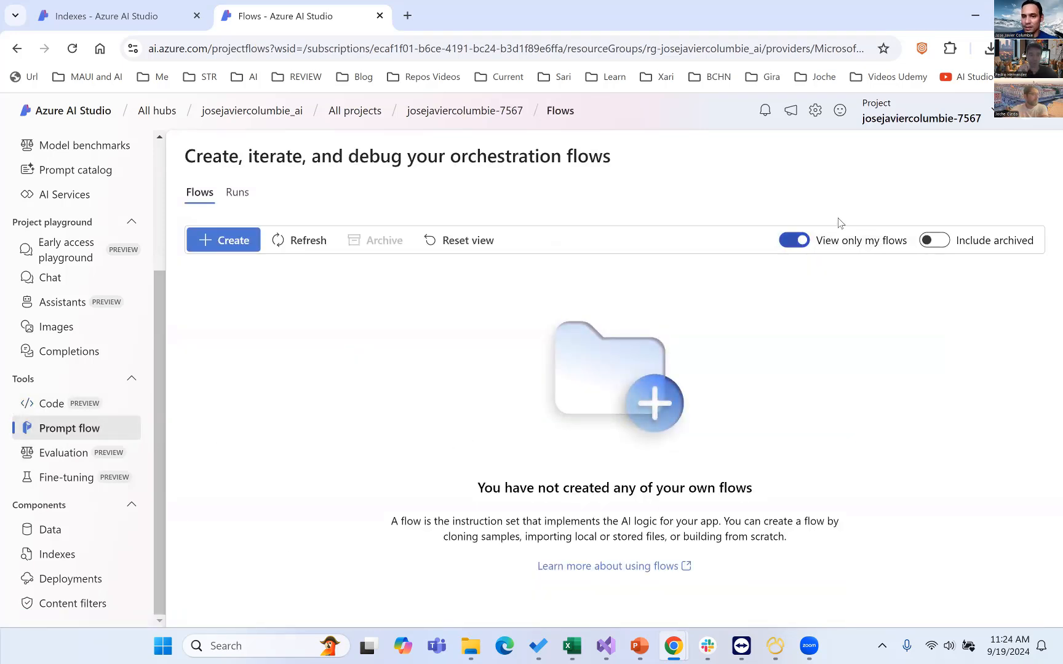
left_click(782, 241)
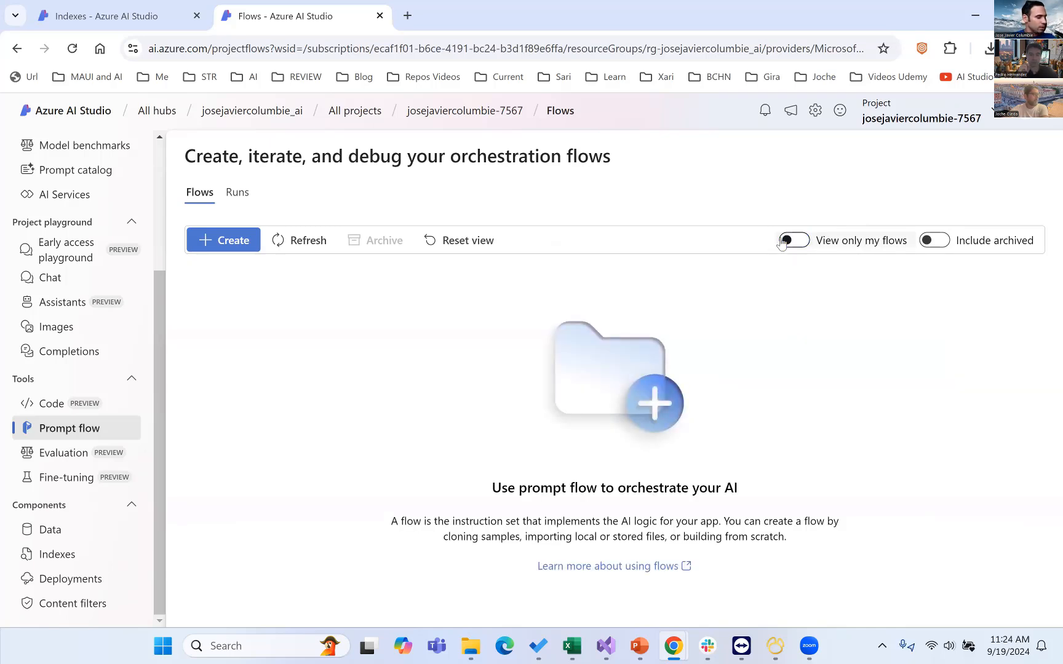
left_click(42, 460)
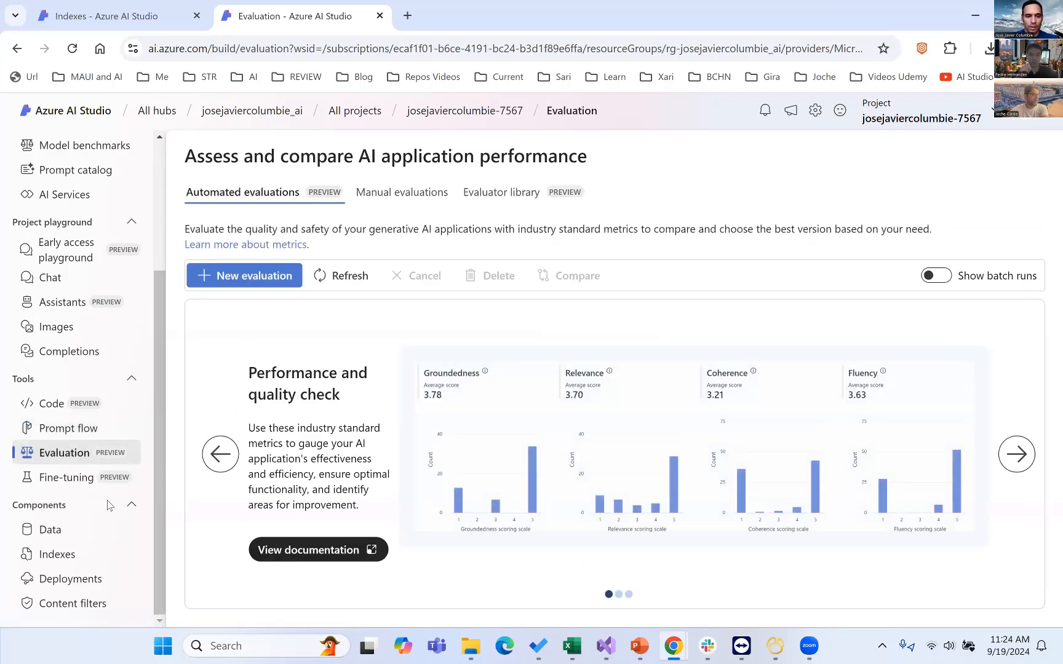
left_click(68, 485)
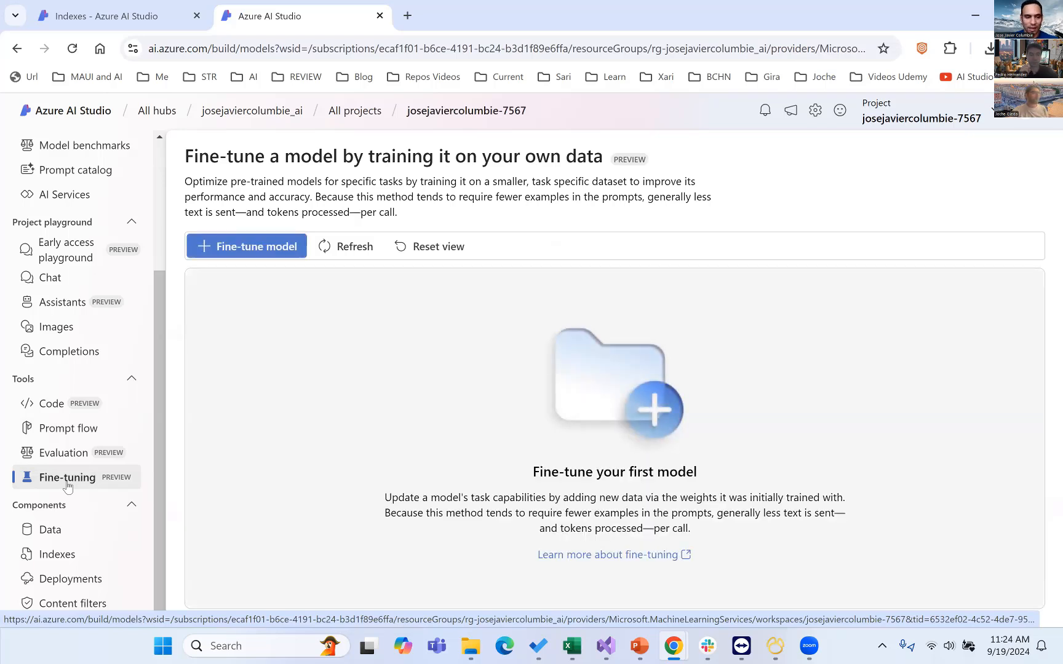
Step: View the project's data list, and check the sweet-spade-bp582pdchc index's indexing status and source data, highlighting its current stage
left_click(69, 531)
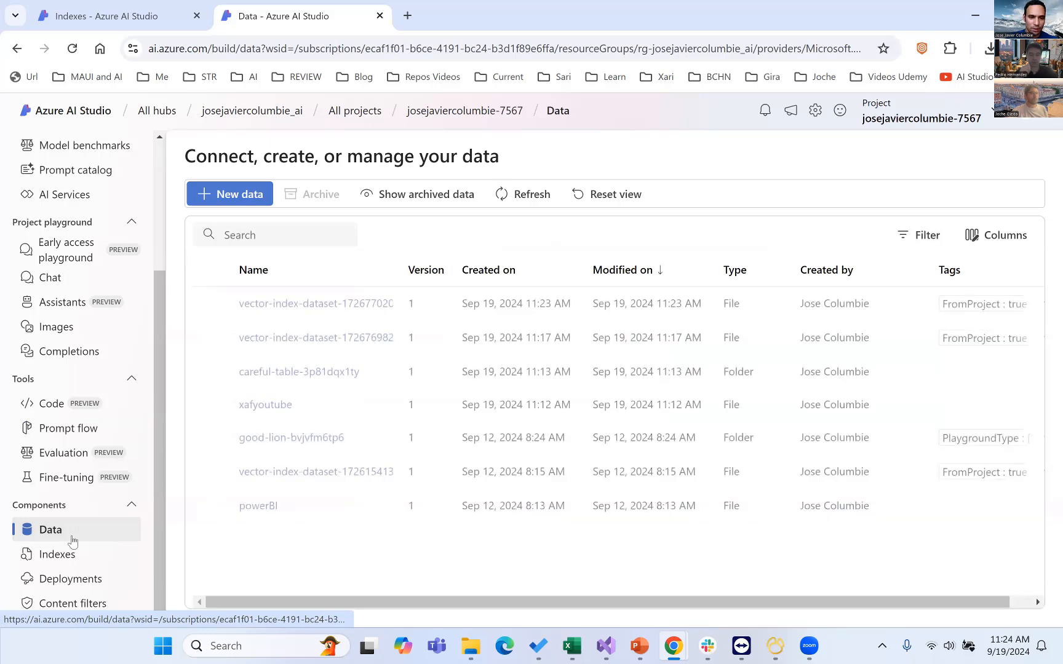
left_click(63, 557)
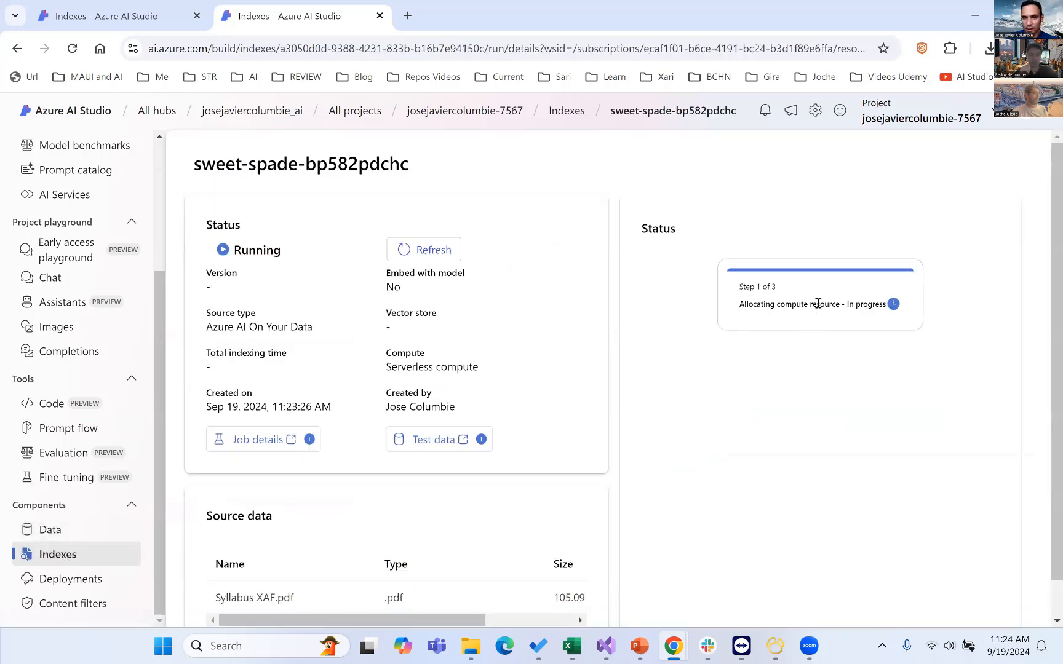
left_click_drag(757, 309, 913, 301)
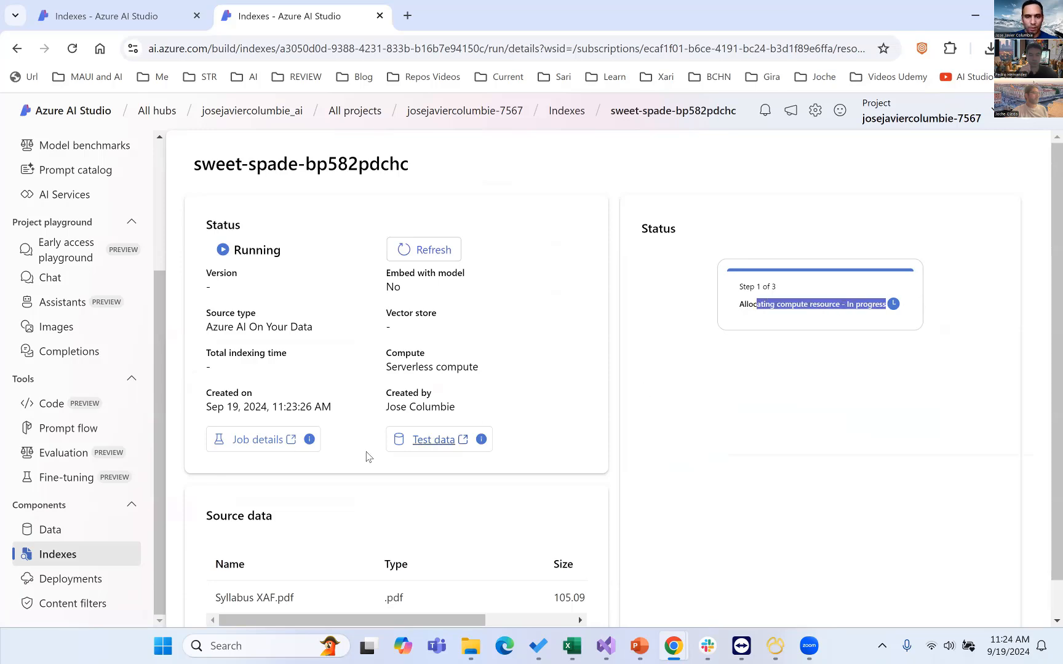
scroll(405, 508, "down", 1)
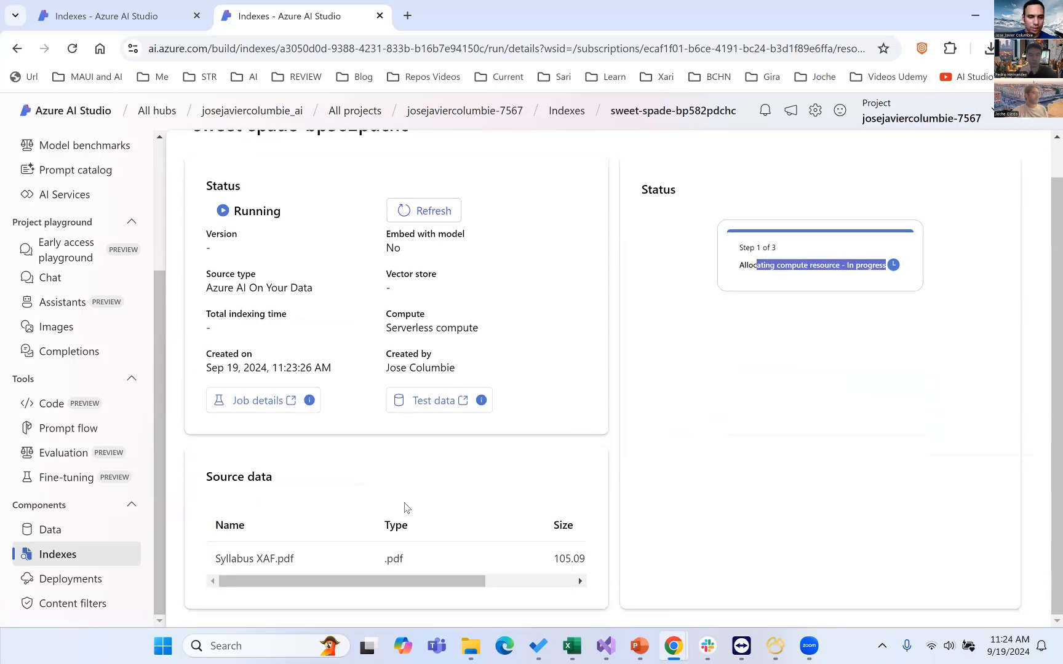
Step: Switch to the PowerPoint presentation and look through its final slides around Prompt flow
left_click(639, 646)
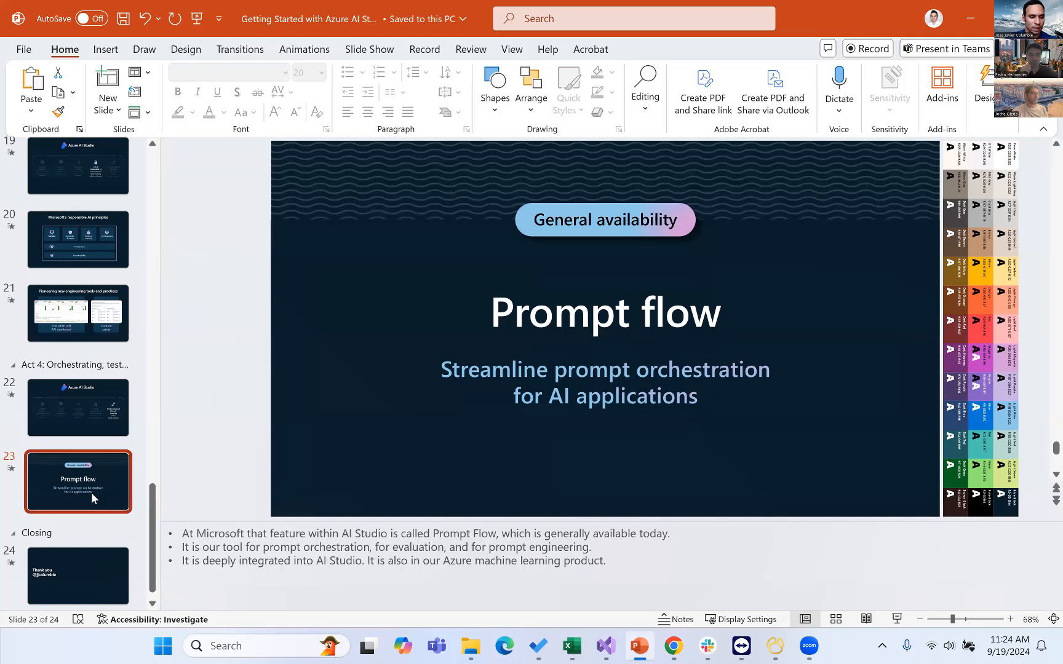
scroll(91, 489, "down", 1)
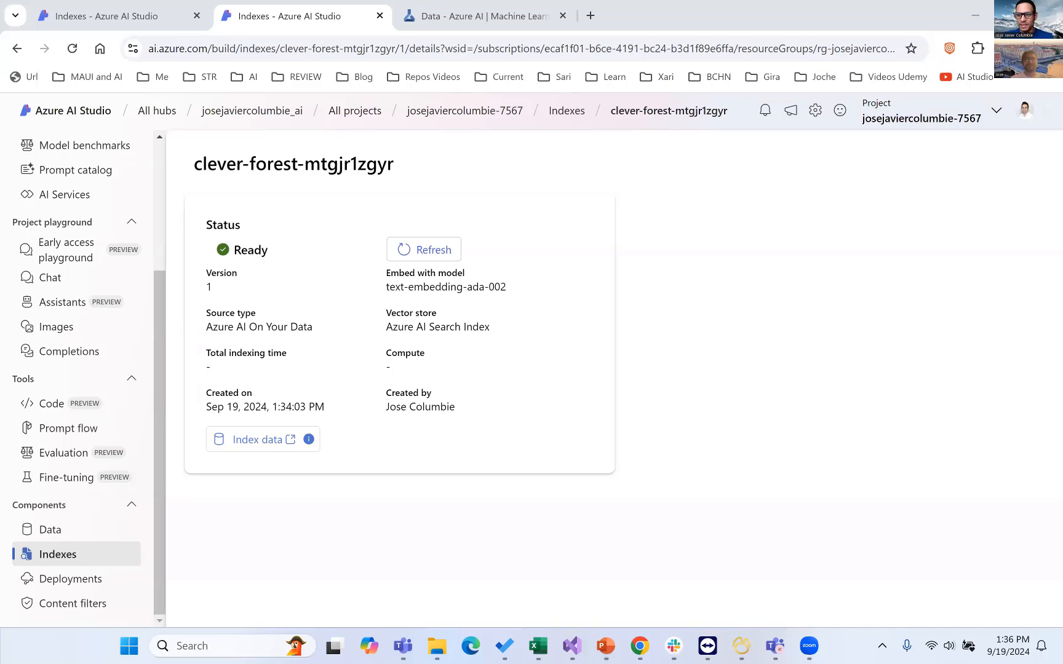
Step: Inspect the olive-dog-xkdr6pxk2g index's crack_chunk_embed logs, highlighting AzureMLCompute in the log and the cracking and chunking stage on the status card
left_click(64, 555)
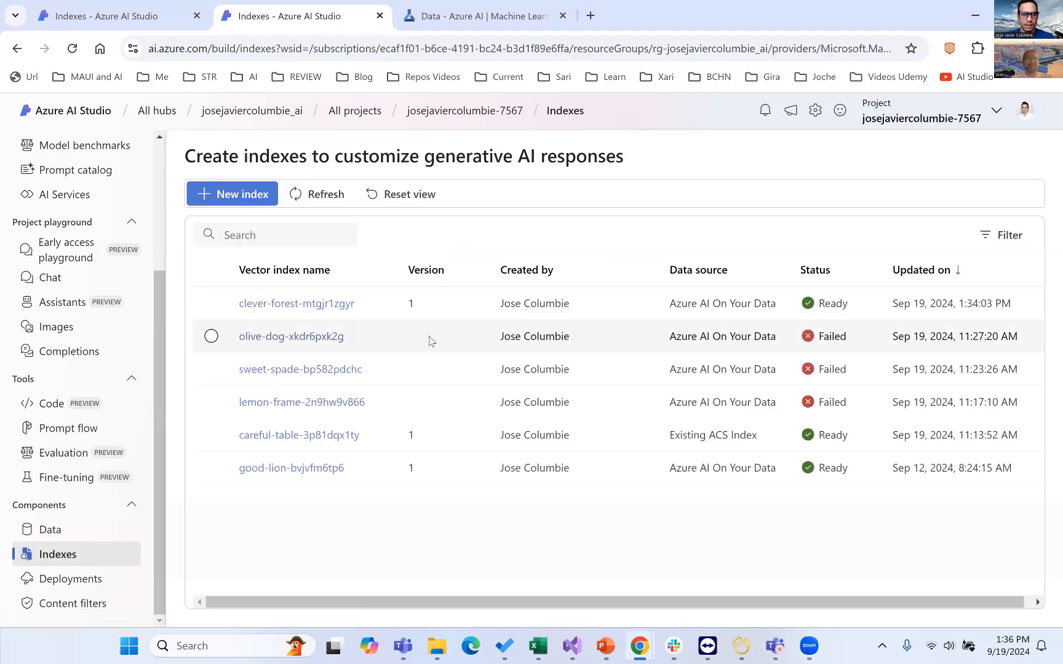
left_click(333, 338)
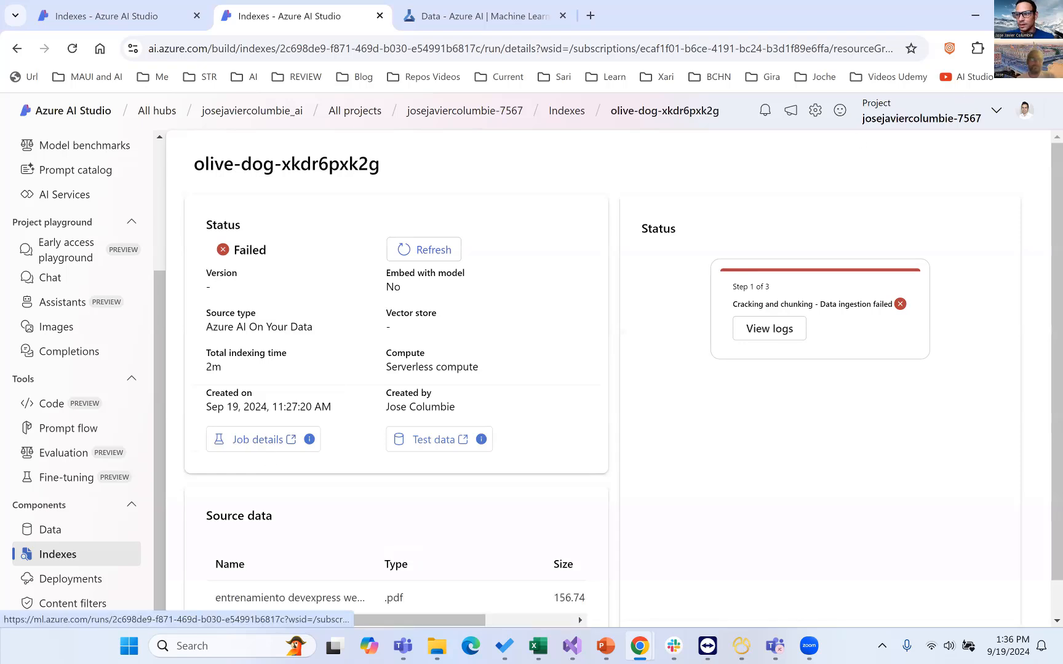
left_click(763, 333)
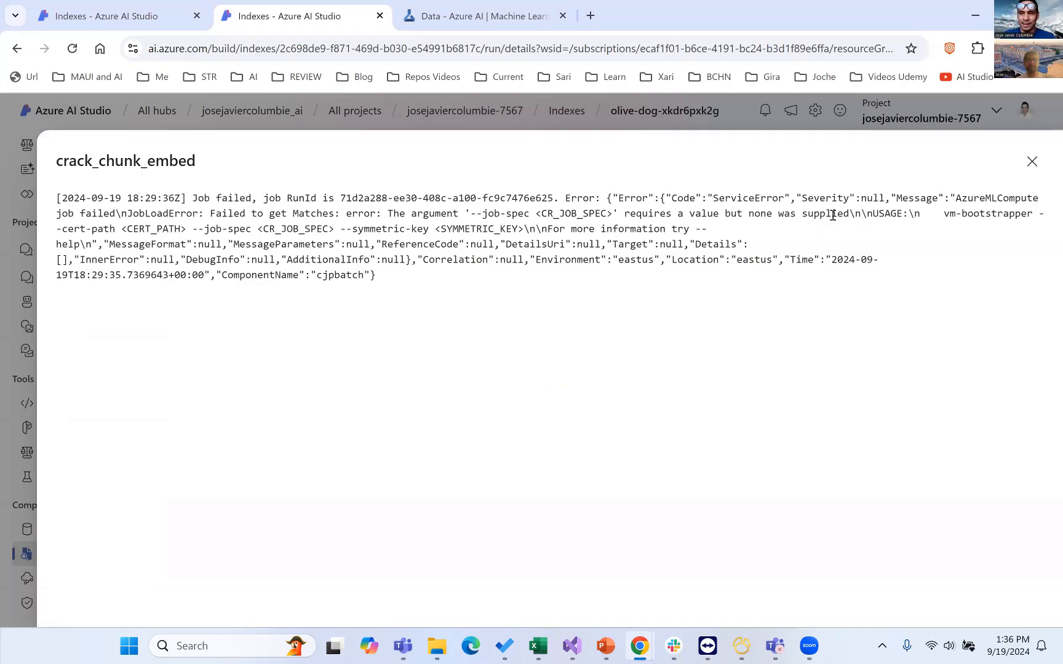
left_click_drag(1041, 199, 1044, 198)
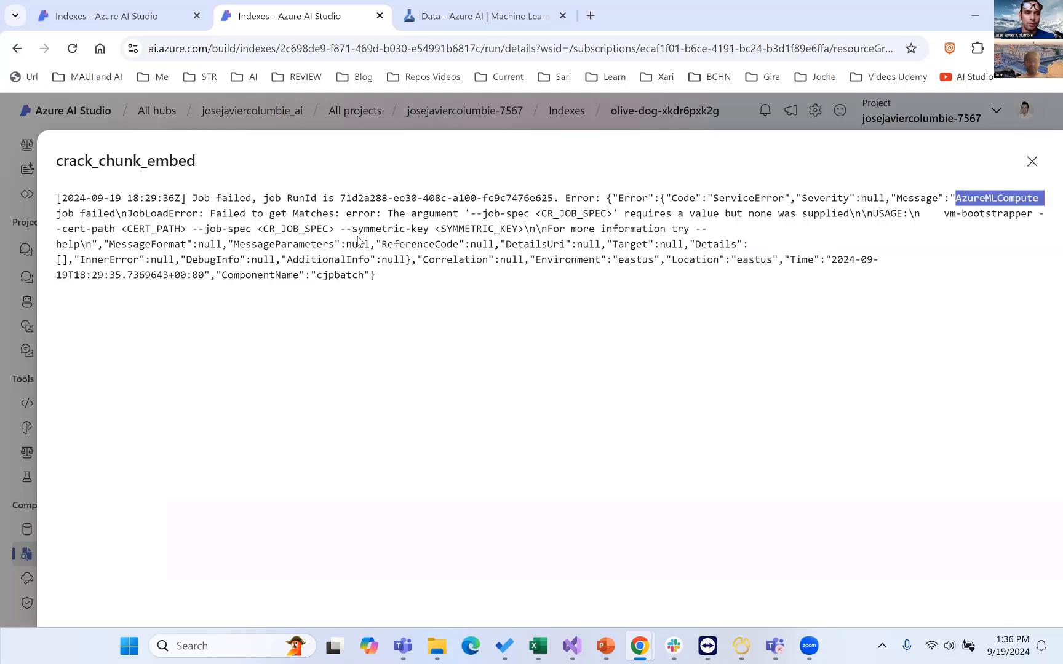
left_click(1037, 165)
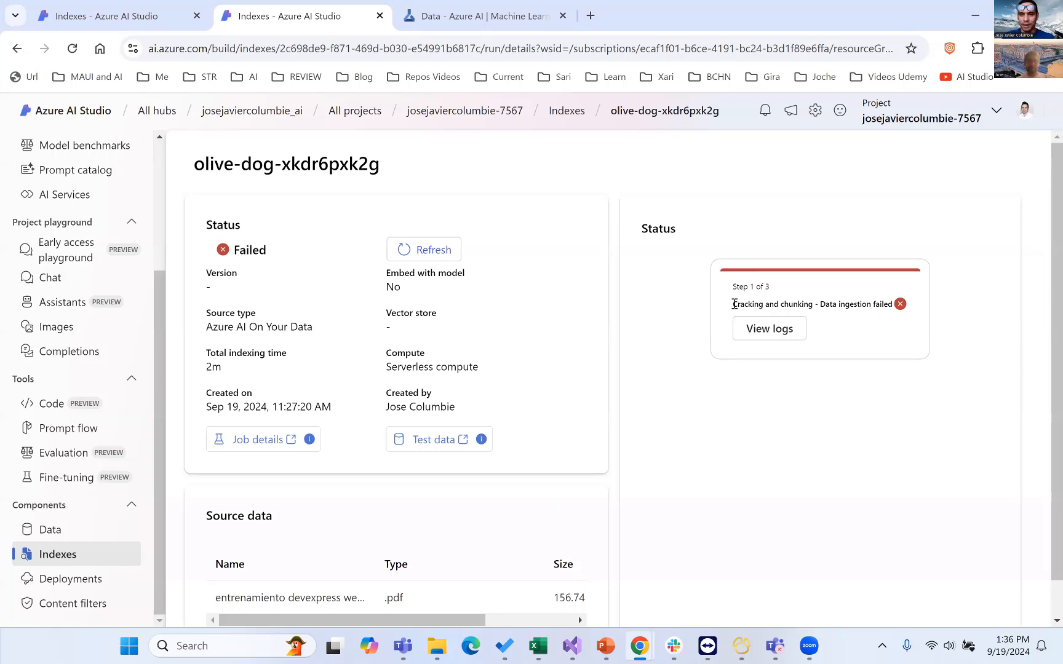
left_click_drag(964, 304, 732, 304)
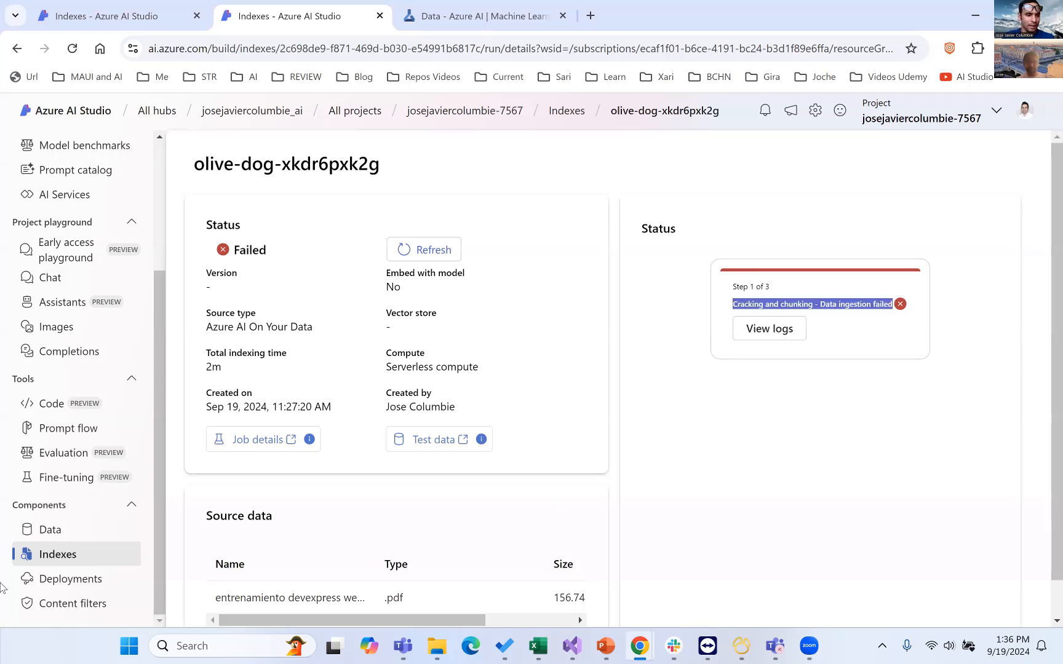
Step: Check the status details of the sweet-spade-bp582pdchc and lemon-frame-2n9hw9v866 indexes, highlighting the data ingestion message on the first
left_click(58, 565)
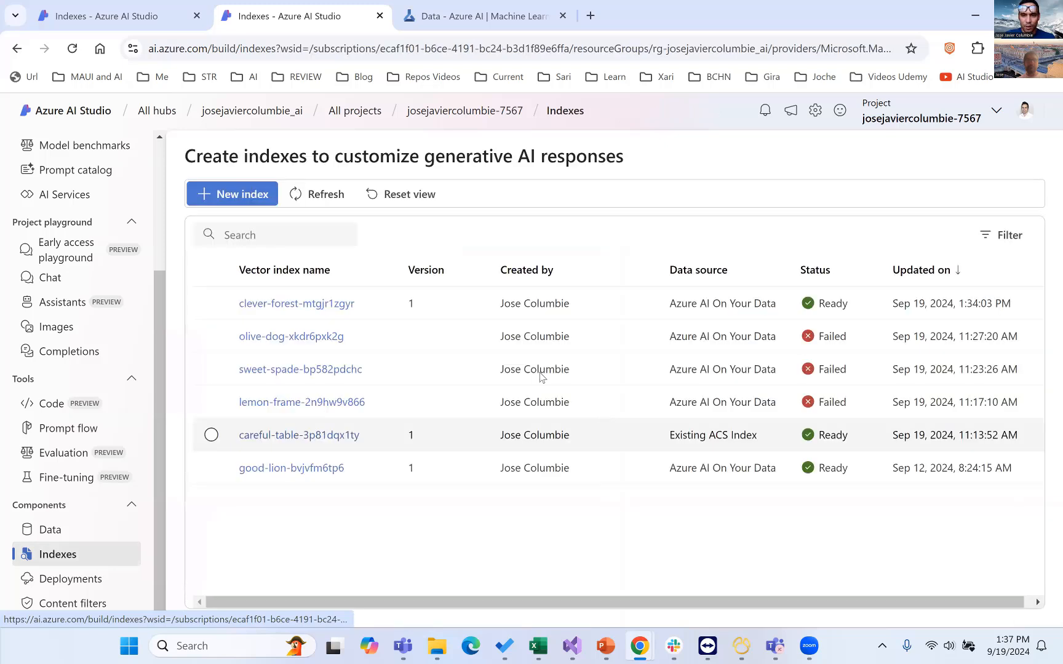
left_click(276, 370)
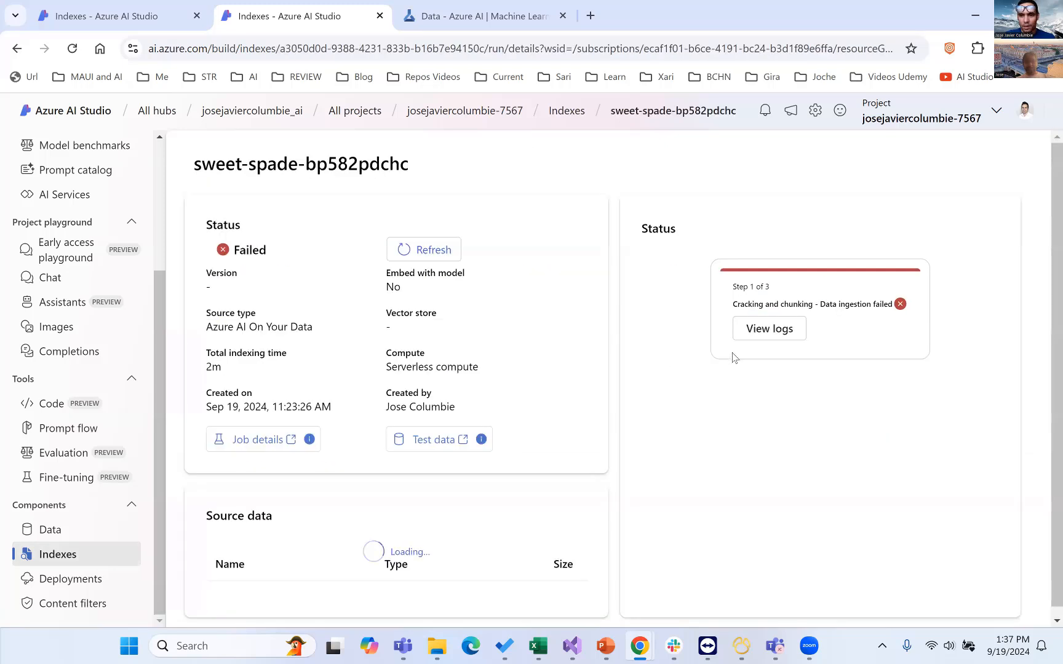
left_click_drag(826, 304, 895, 308)
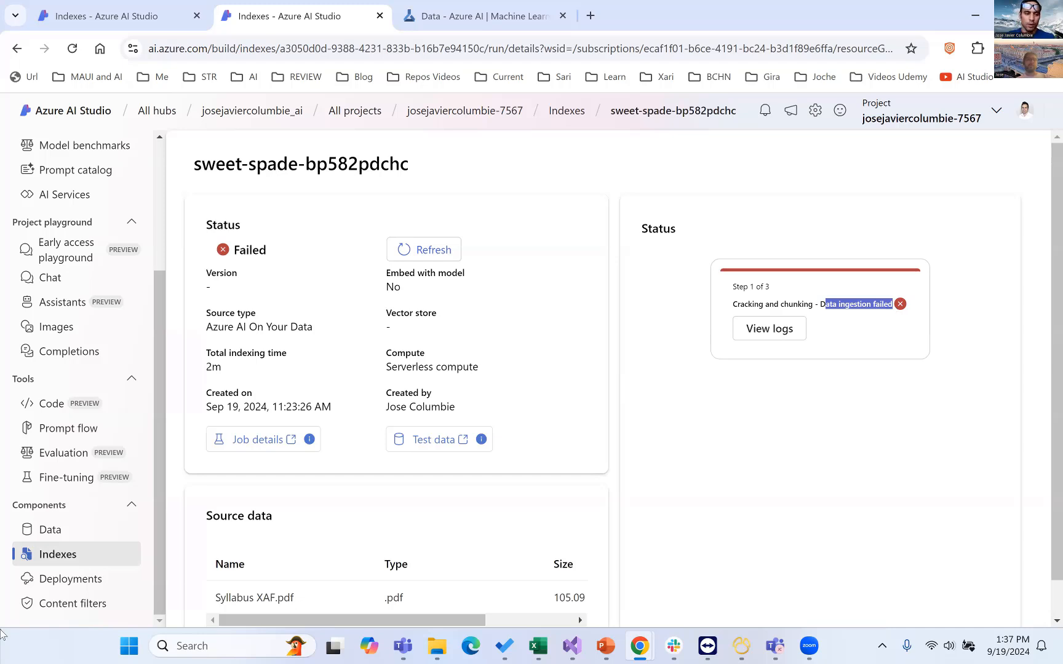
left_click(69, 557)
left_click(350, 403)
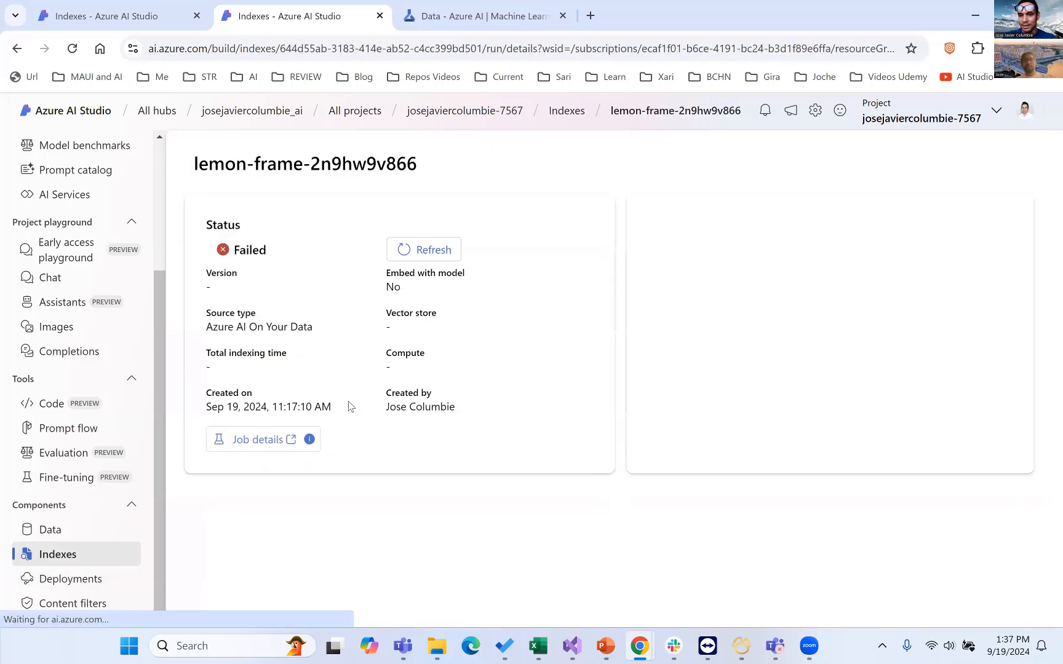
Step: Review the clever-forest-mtgjr1zgyr index's details and its index data page, including the data links, and close the data page
left_click(53, 555)
left_click(321, 310)
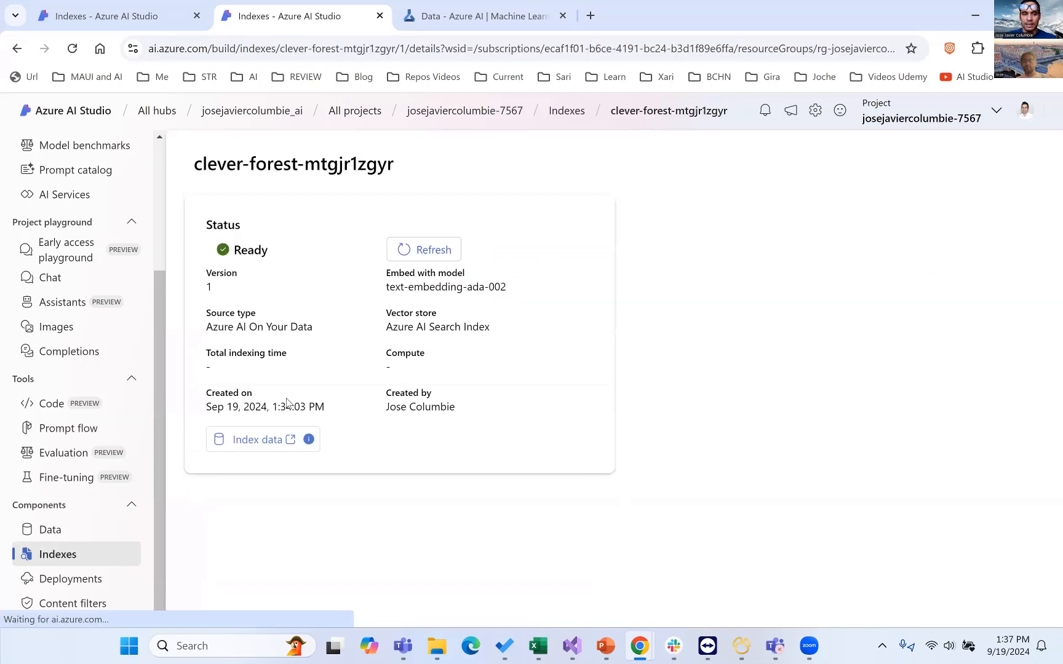
left_click(252, 441)
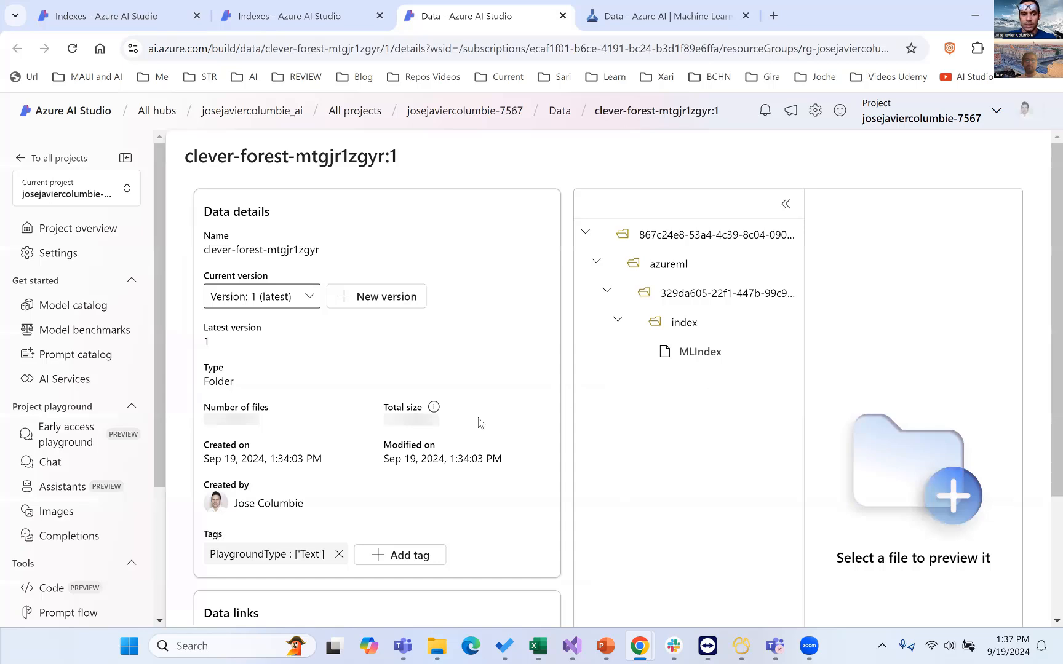
scroll(572, 332, "down", 3)
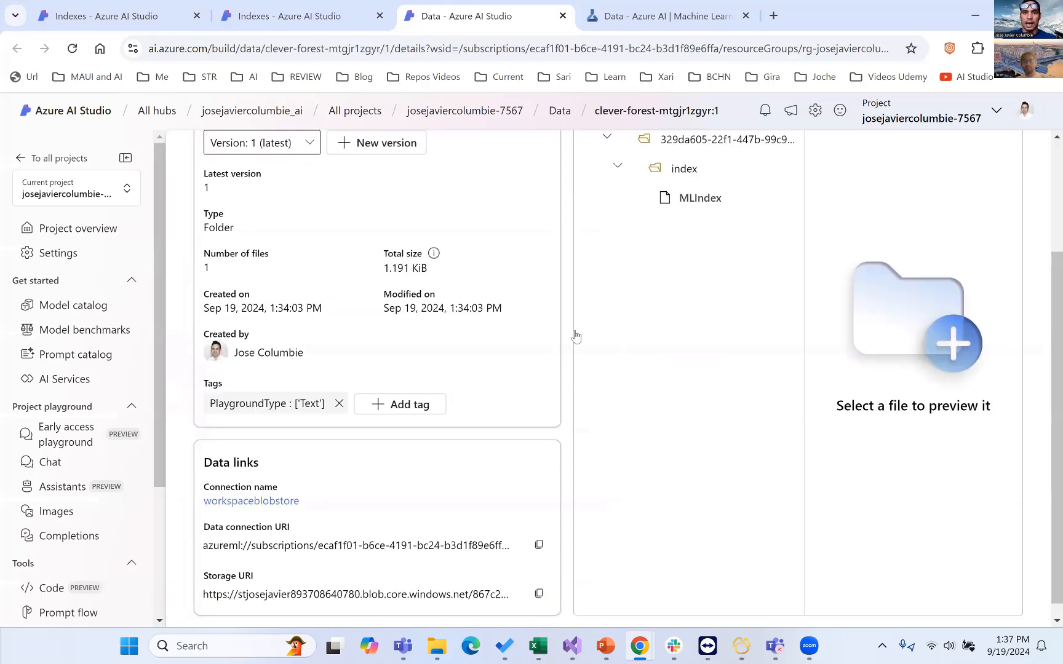
scroll(615, 344, "up", 3)
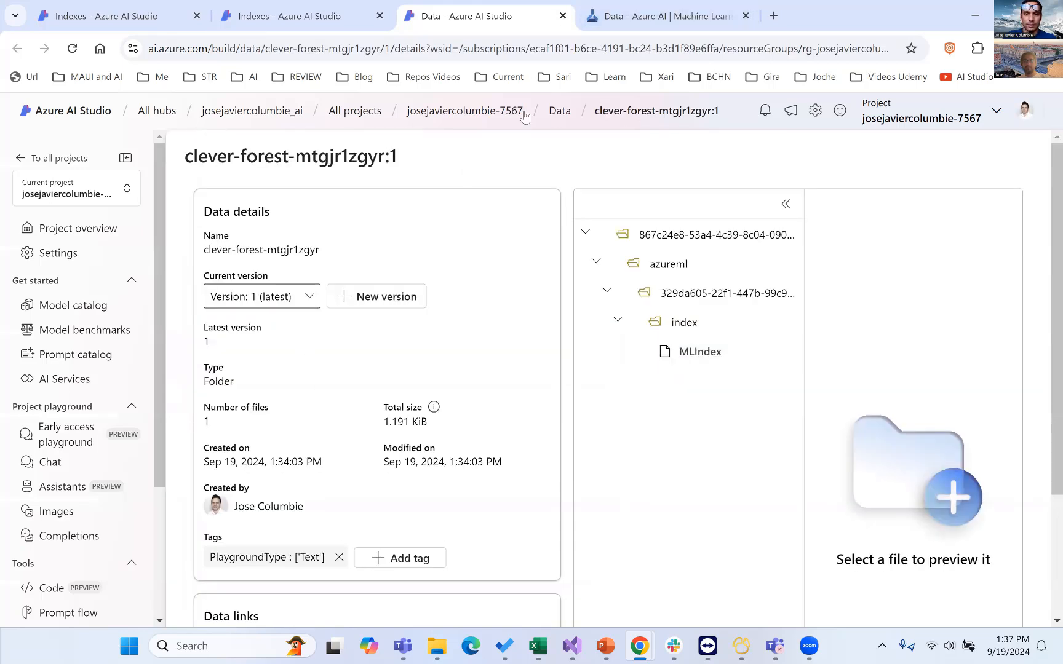
left_click(563, 16)
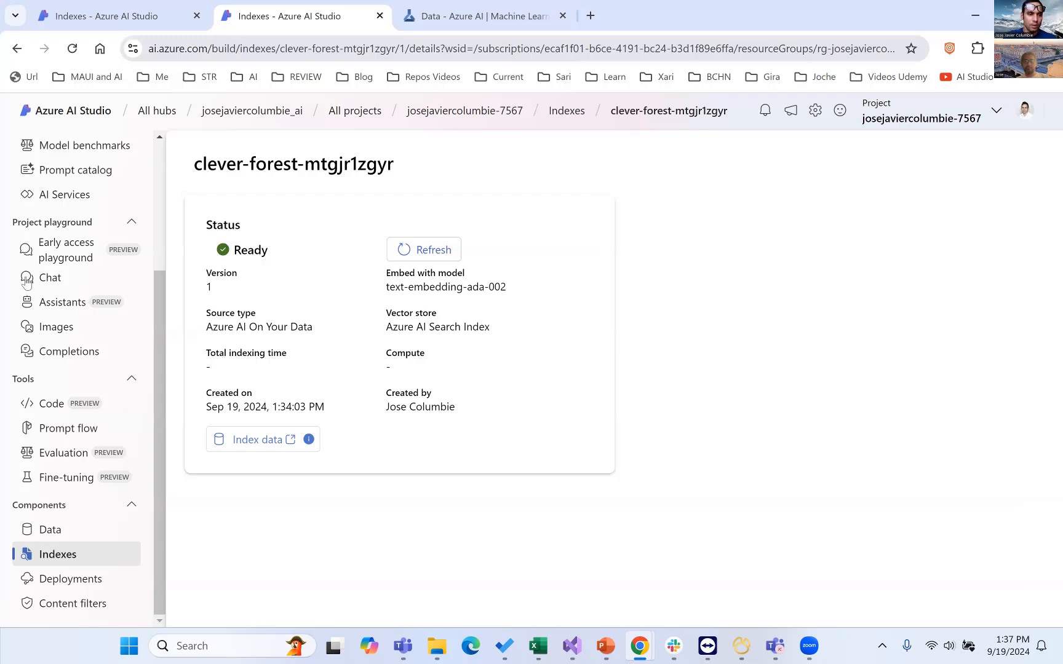
Step: Open the Chat playground and check the connected data source, highlighting the clever-forest-mtgjr1zgyr index and its search type label
left_click(49, 279)
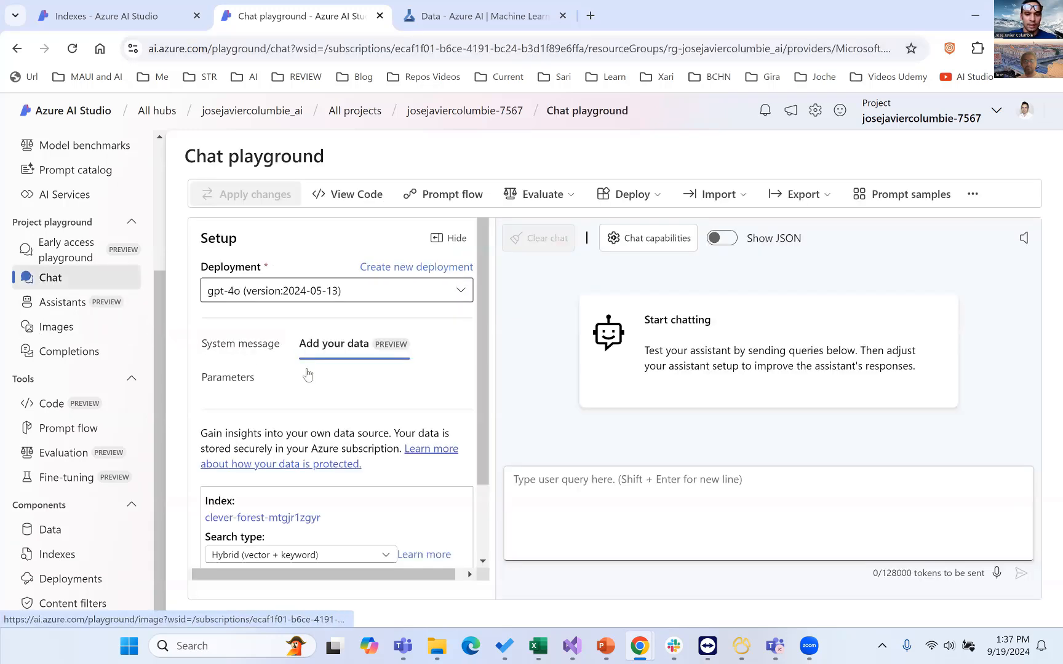
scroll(302, 455, "down", 2)
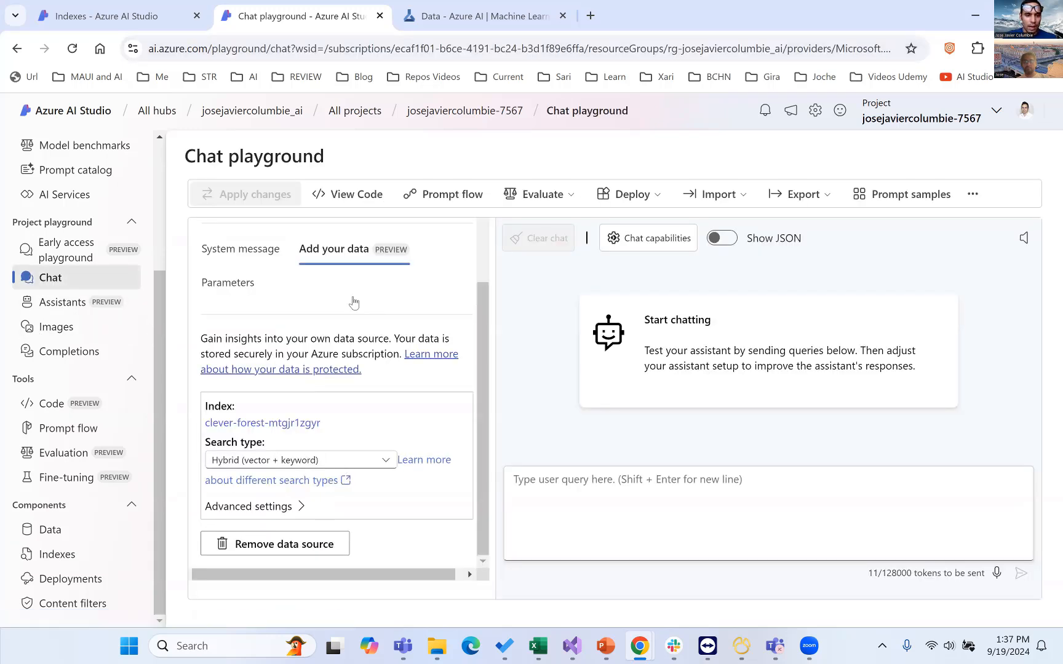
scroll(345, 443, "up", 1)
scroll(332, 430, "down", 1)
left_click_drag(266, 443, 195, 432)
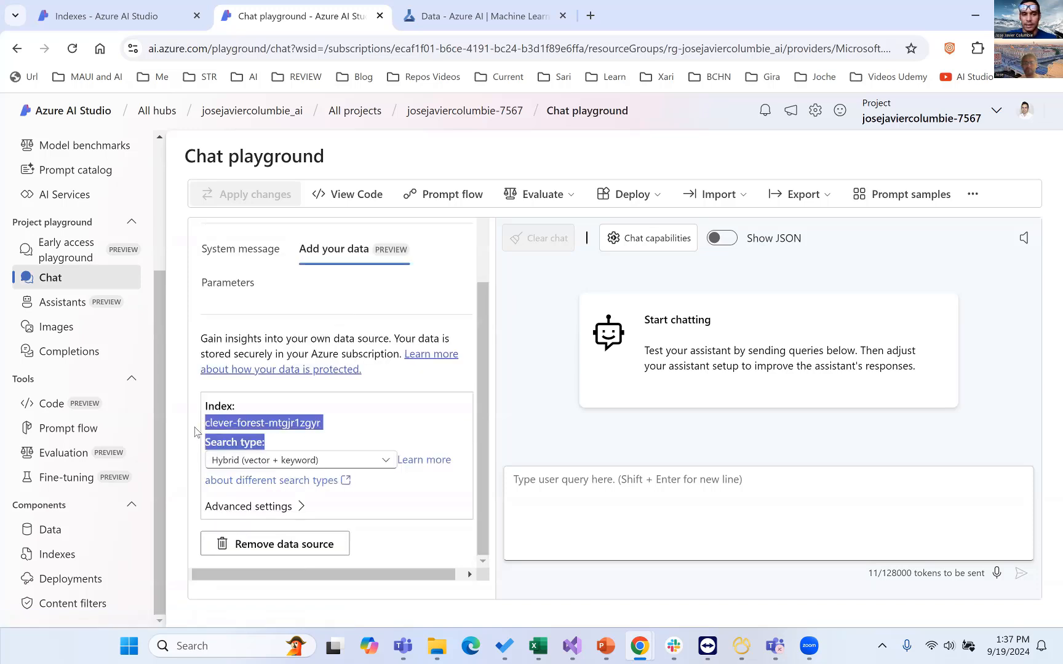
left_click(358, 429)
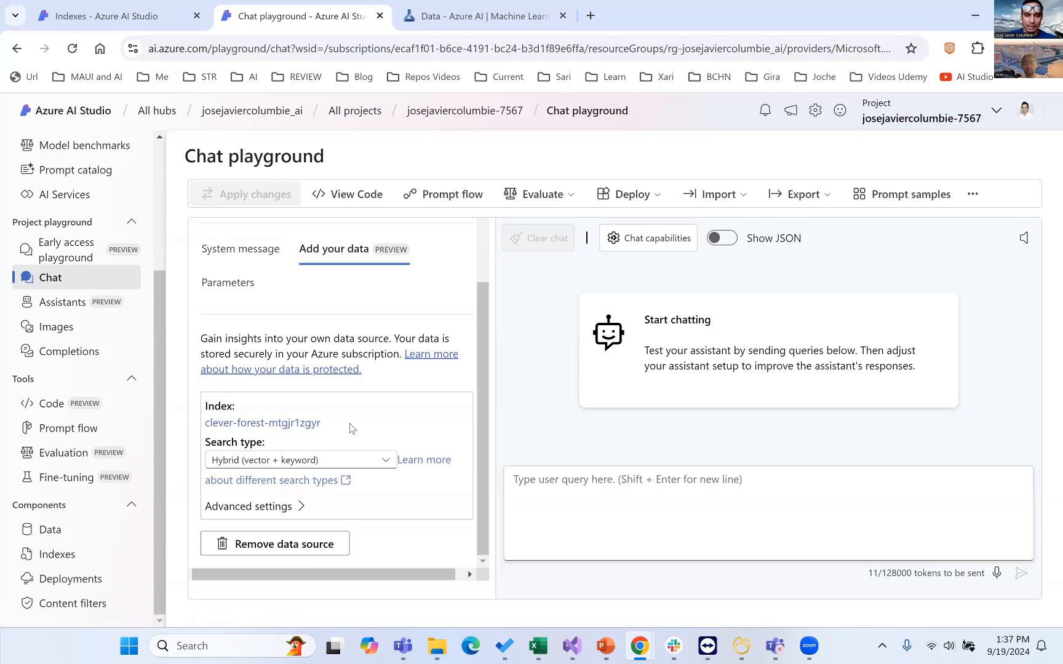
Step: Remove the chat's current data source and select the clever-forest-mtgjr1zgyr project index again
left_click(297, 543)
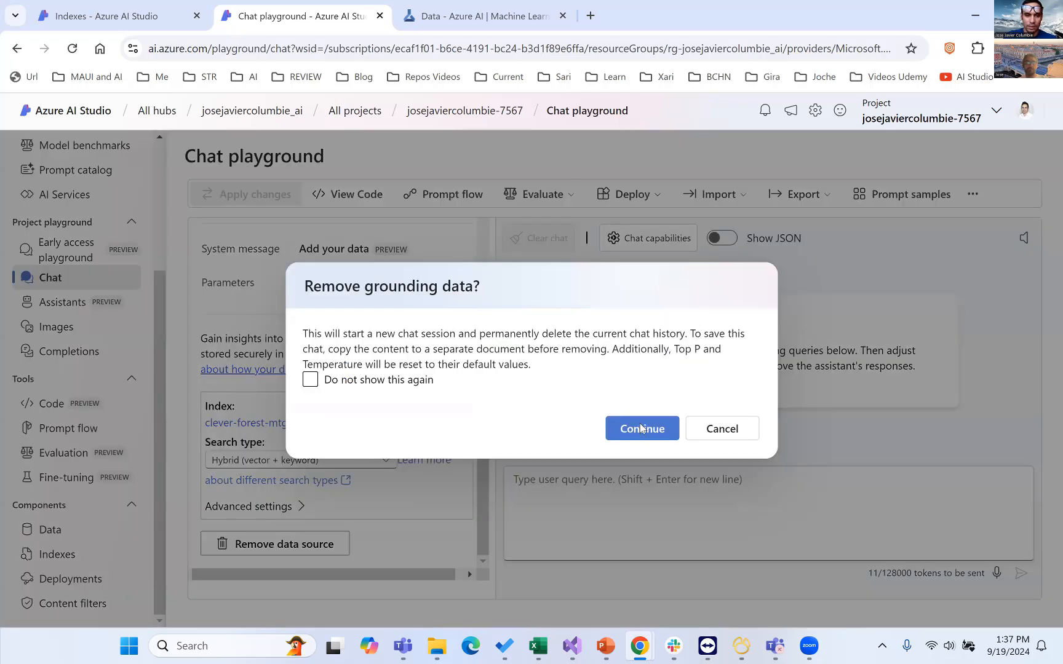
left_click(640, 429)
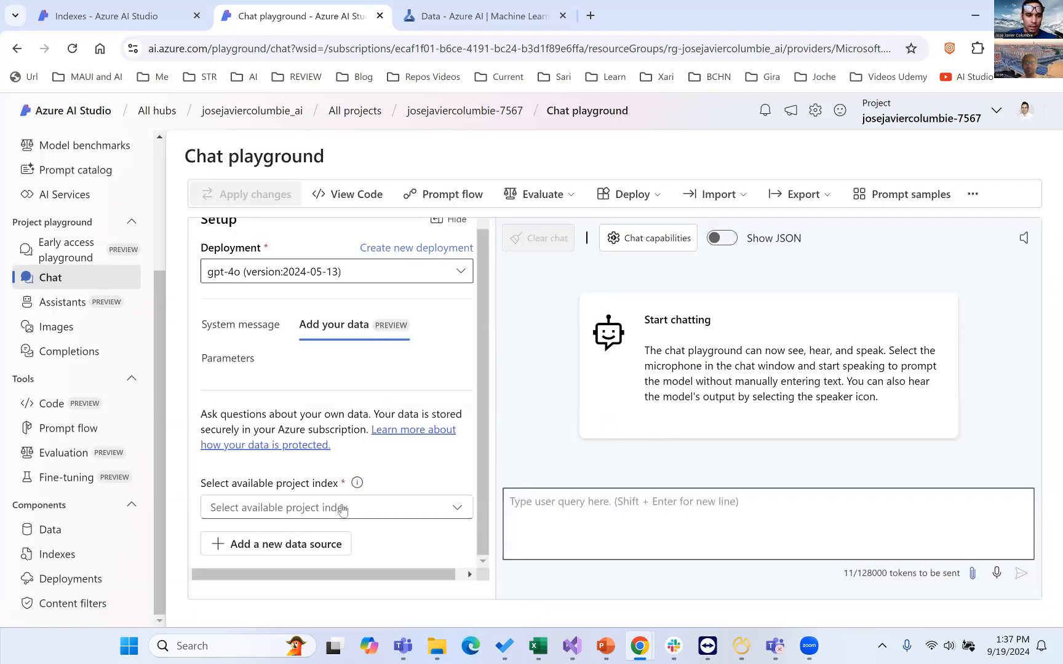
left_click(343, 509)
left_click(286, 562)
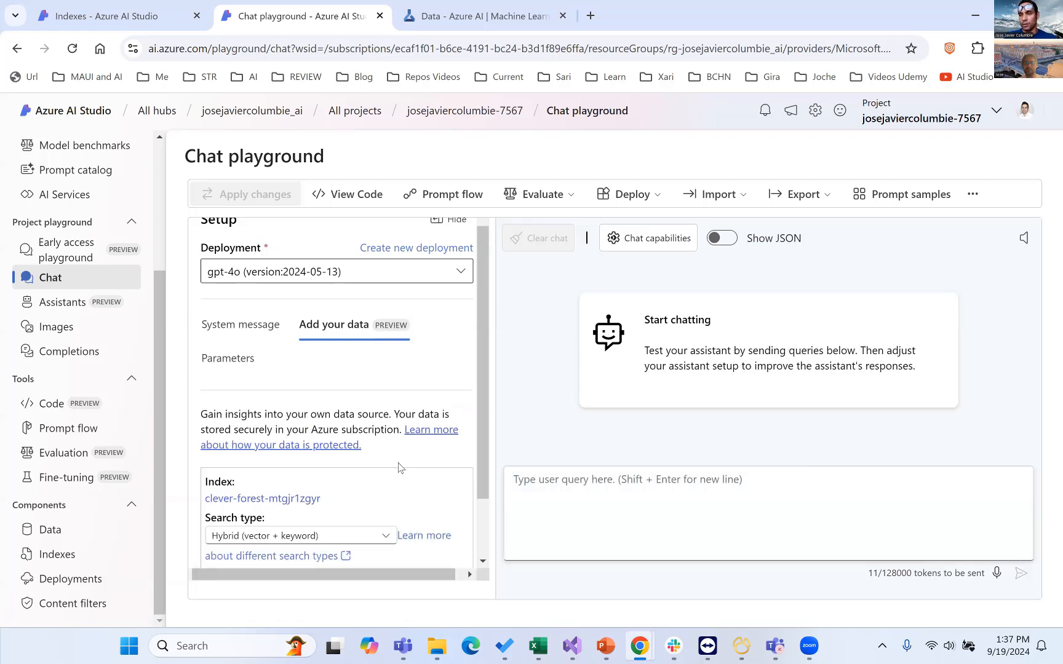
Step: Send the chat query "What should a beginner in XAF learn?"
left_click(617, 485)
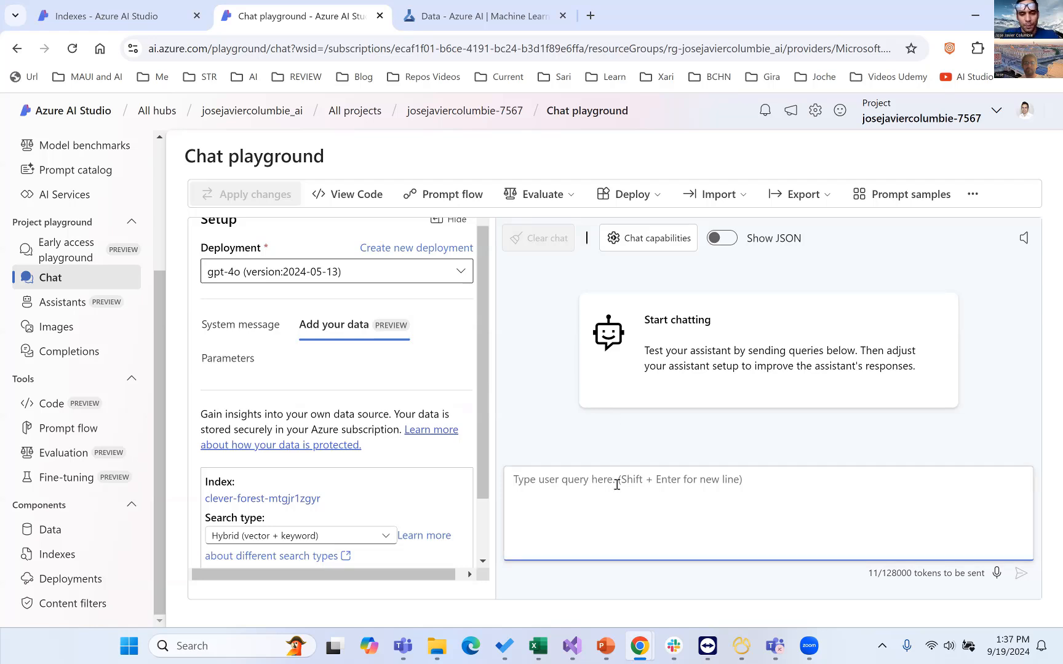
type("Wh")
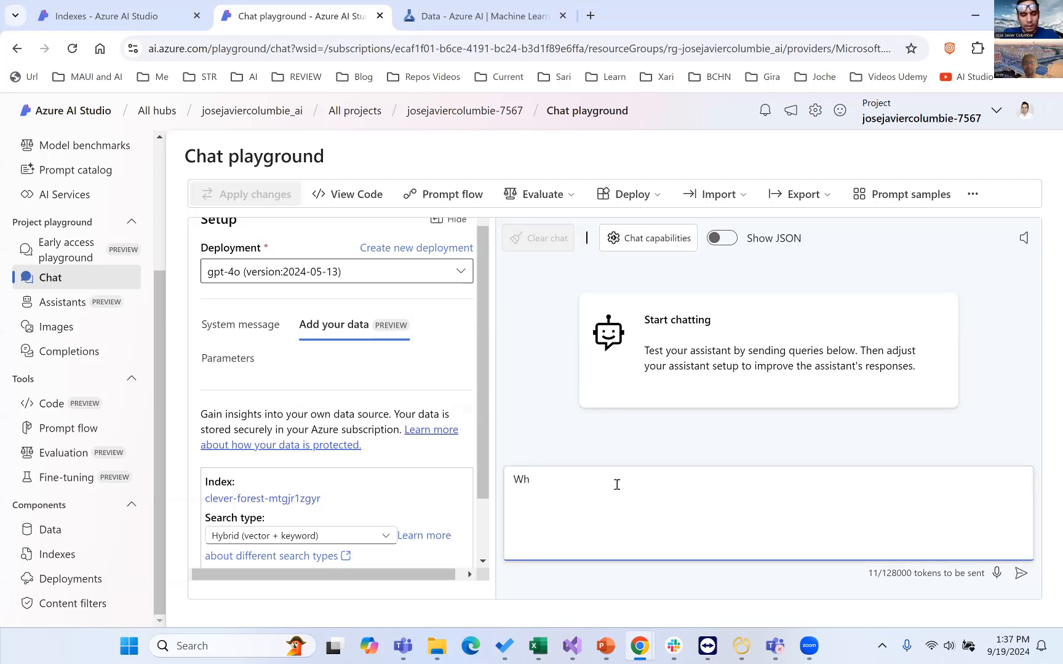
type("ot should")
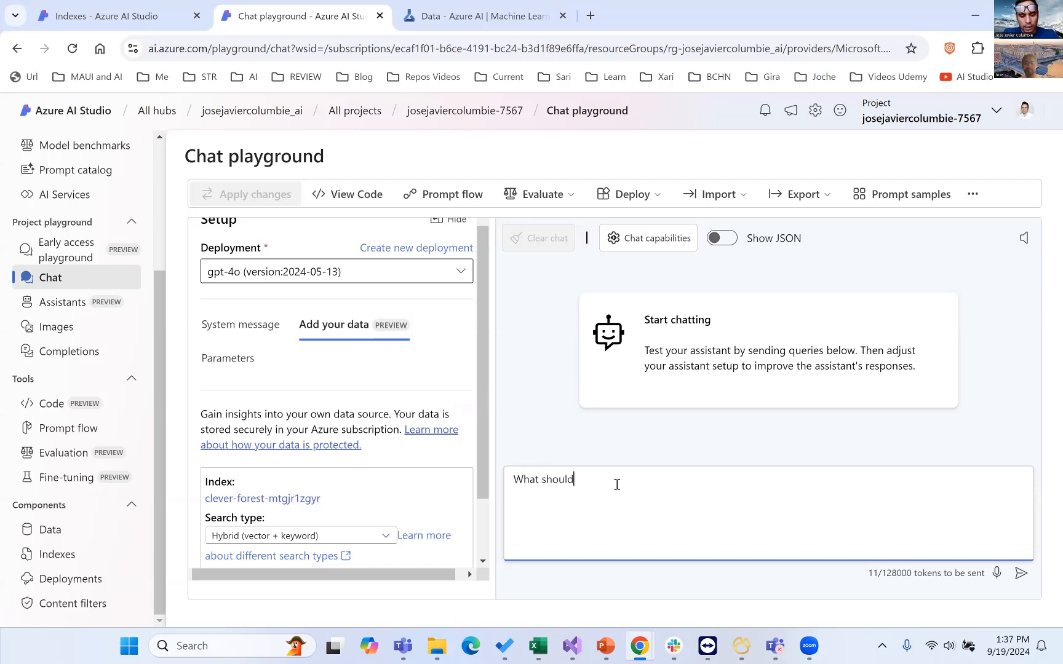
type(" a beginner in XA")
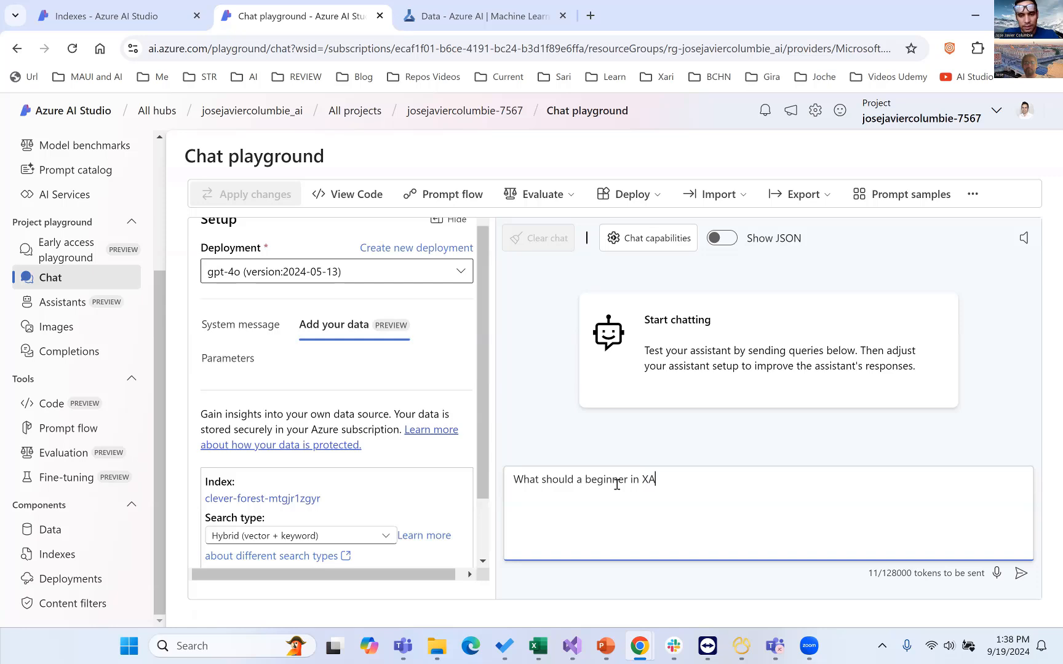
type("F learn?")
key("Return")
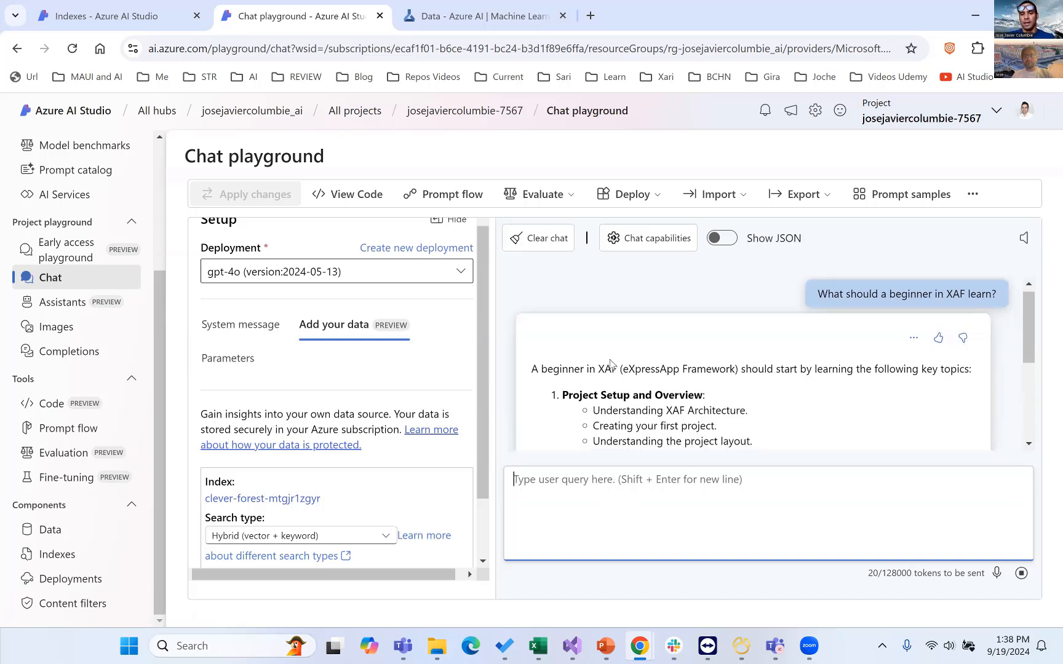
Step: Read through the chat answer to its end, highlighting the Project Setup and Overview section
scroll(613, 344, "down", 2)
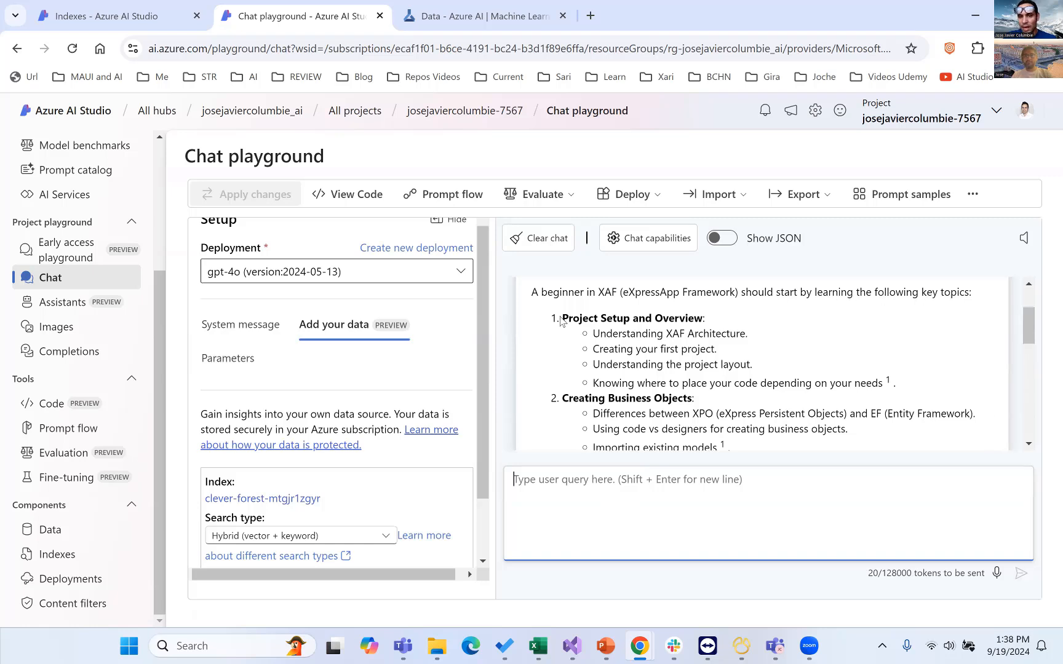
left_click_drag(563, 319, 618, 366)
left_click_drag(767, 375, 844, 387)
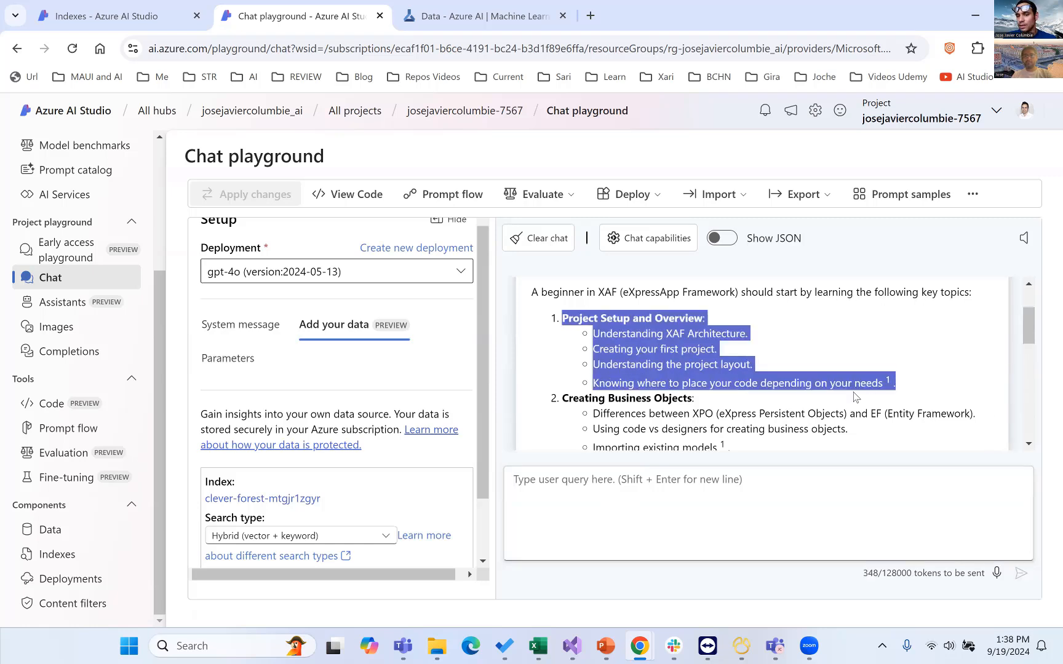
scroll(843, 390, "down", 3)
scroll(843, 391, "up", 3)
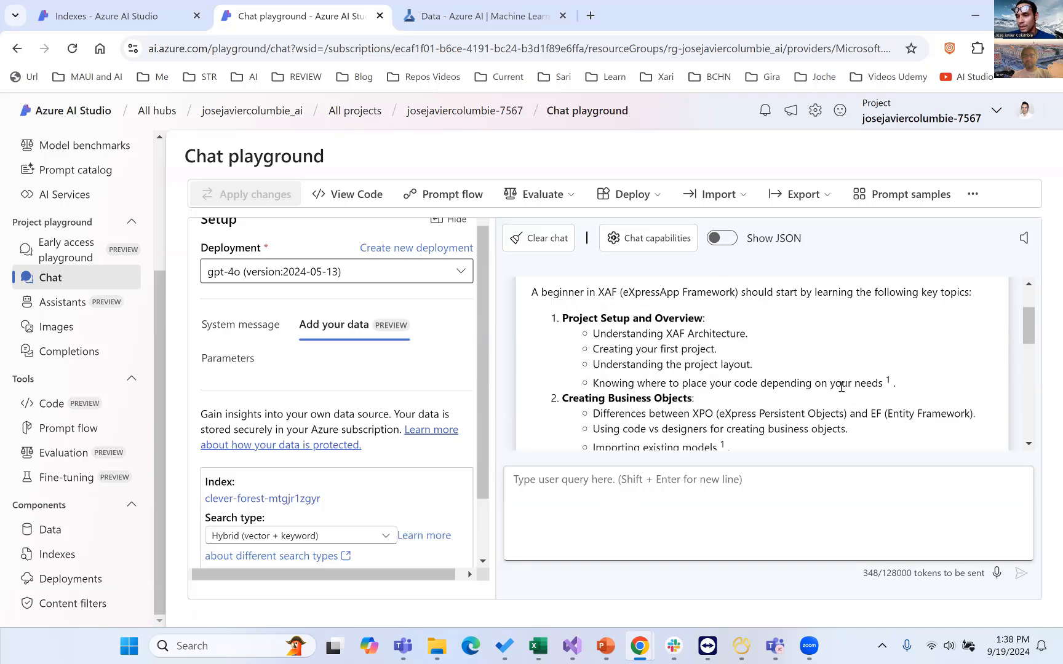
scroll(841, 387, "down", 10)
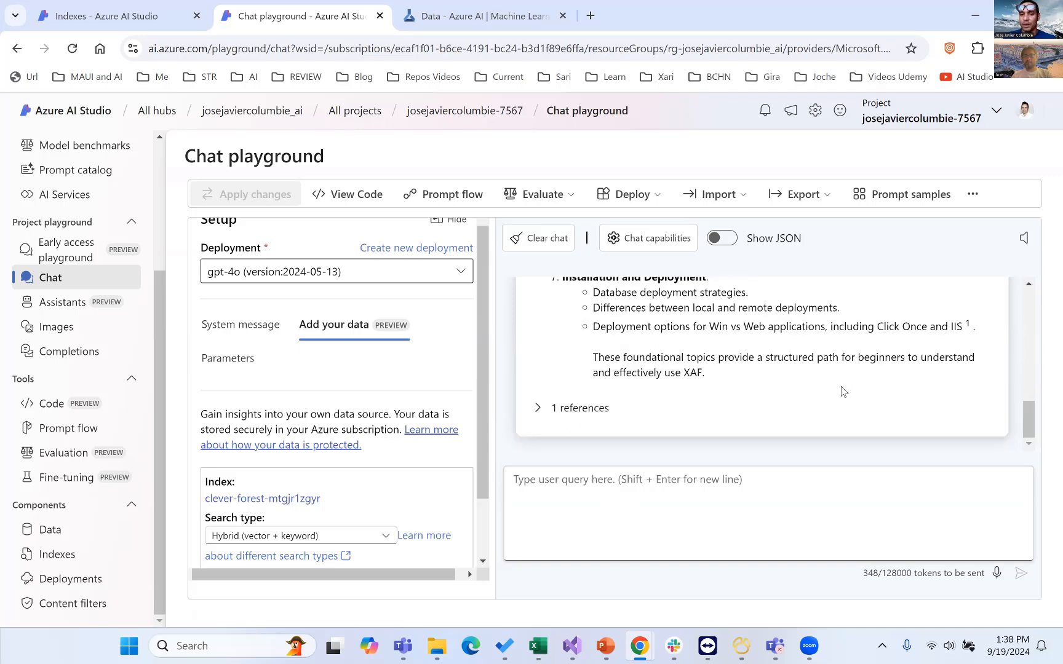
Step: Expand the answer's references, review the Syllabus XAF.pdf - Part 1 citation, close it, and return to the answer's first topics
left_click(583, 408)
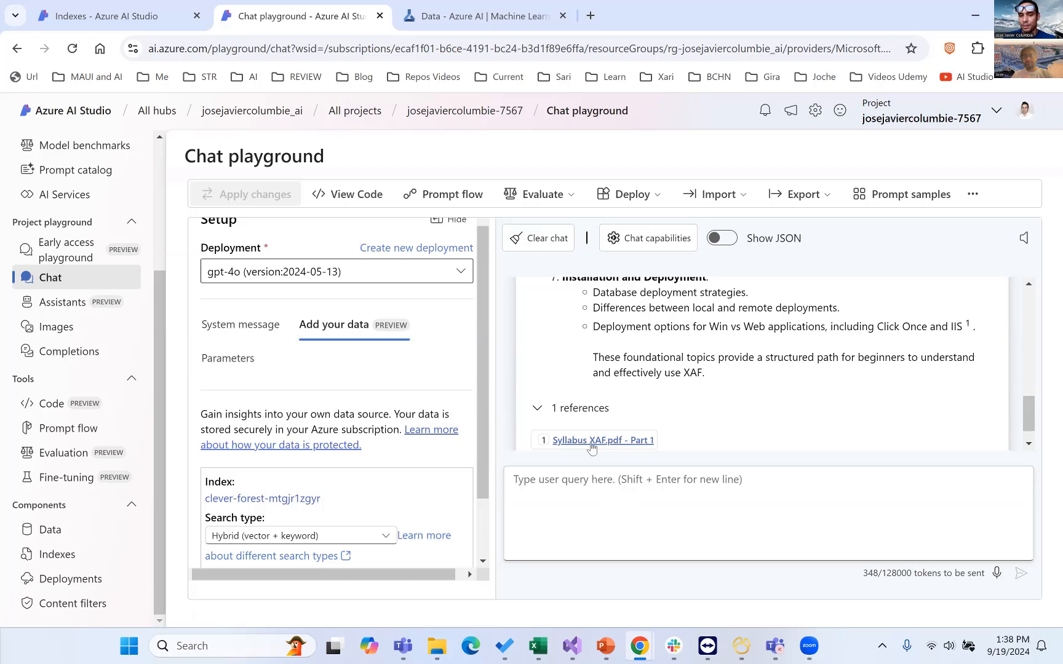
left_click(589, 441)
scroll(846, 384, "down", 3)
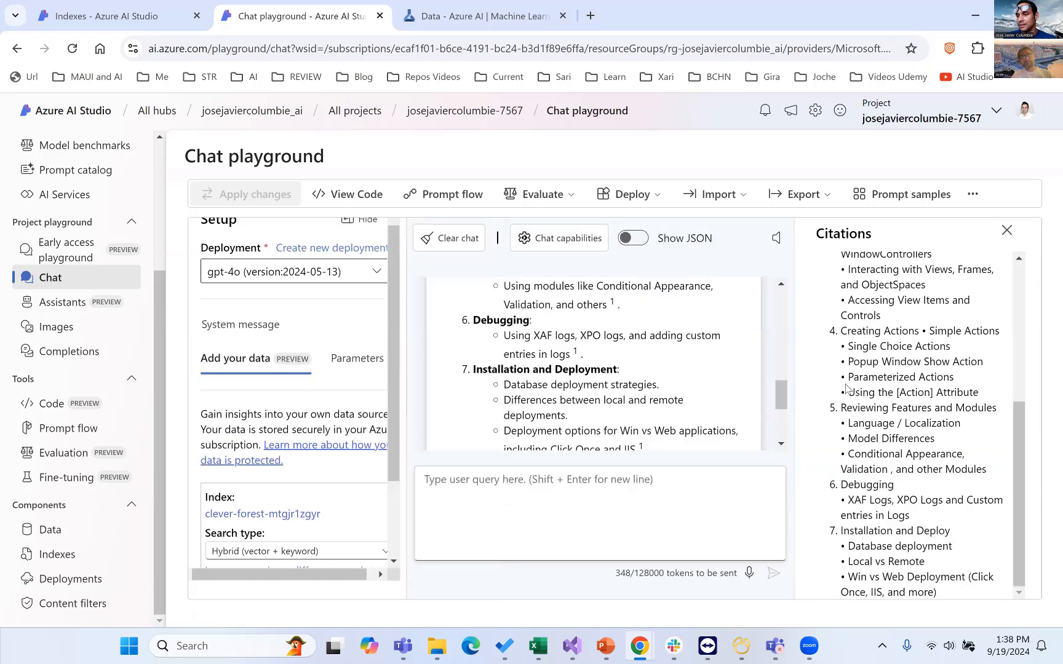
scroll(847, 384, "up", 3)
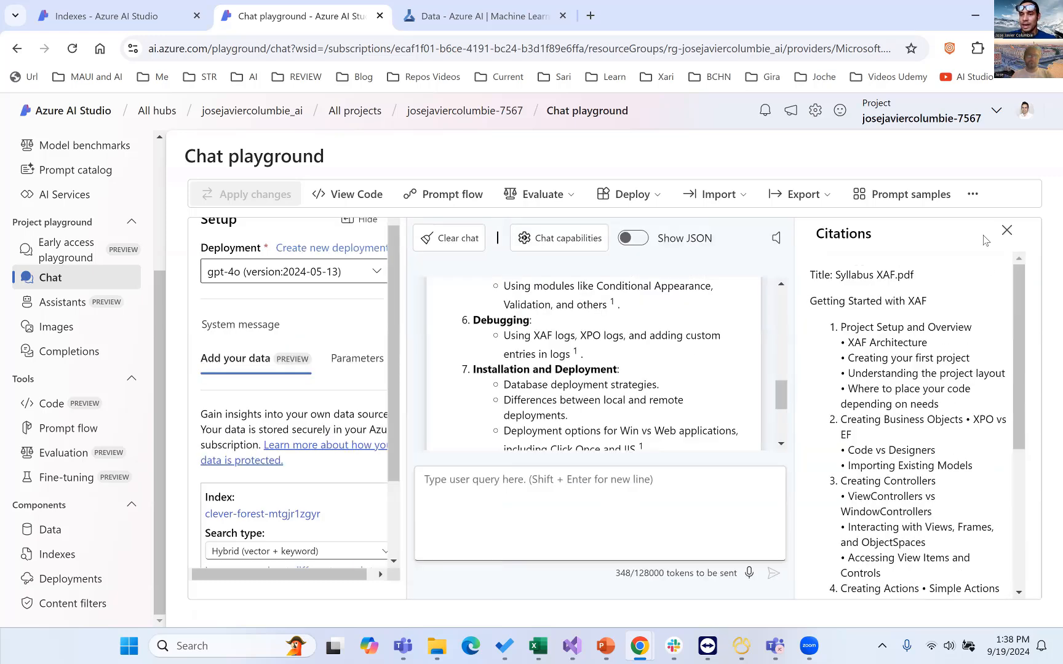
left_click(1009, 234)
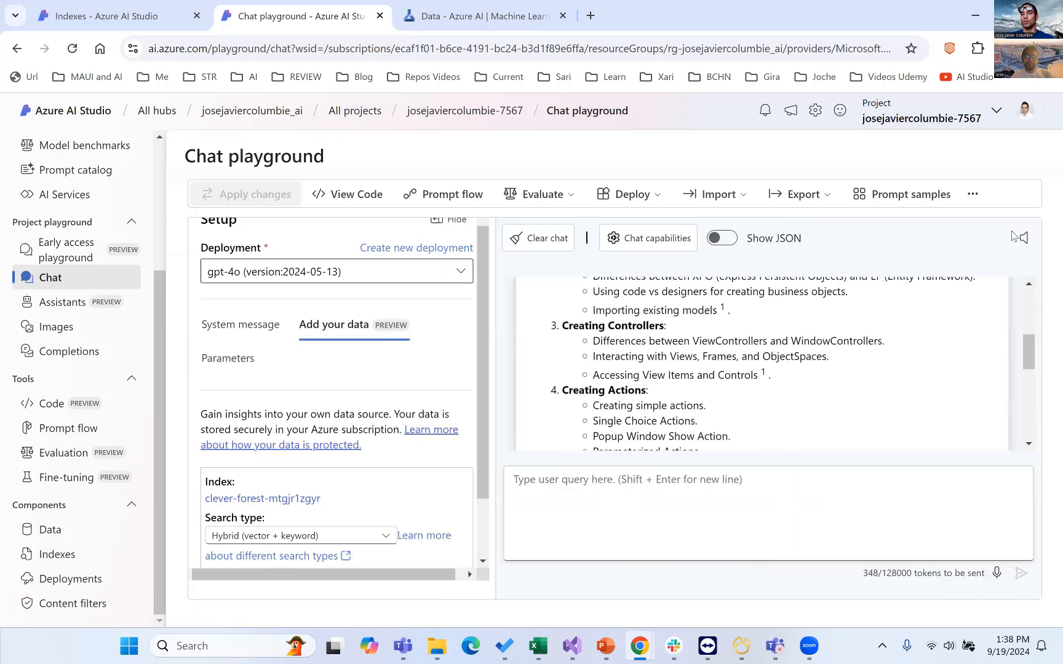
scroll(676, 383, "up", 4)
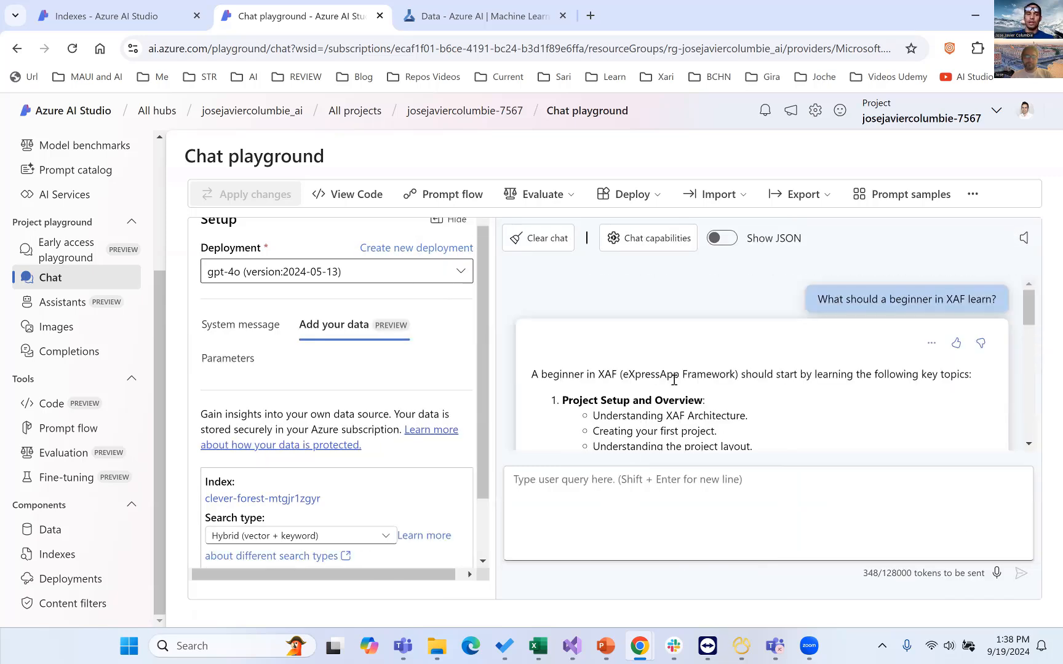
scroll(676, 383, "down", 1)
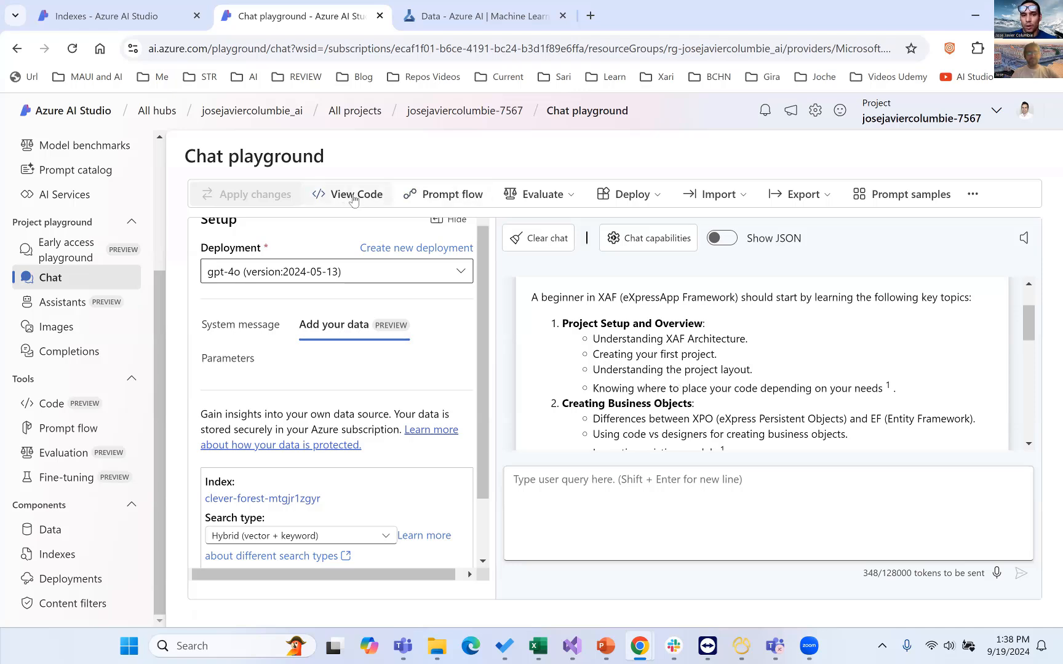
Step: Look over the playground's Evaluate and Deploy options and the index data source settings, leaving without choosing any
left_click(543, 201)
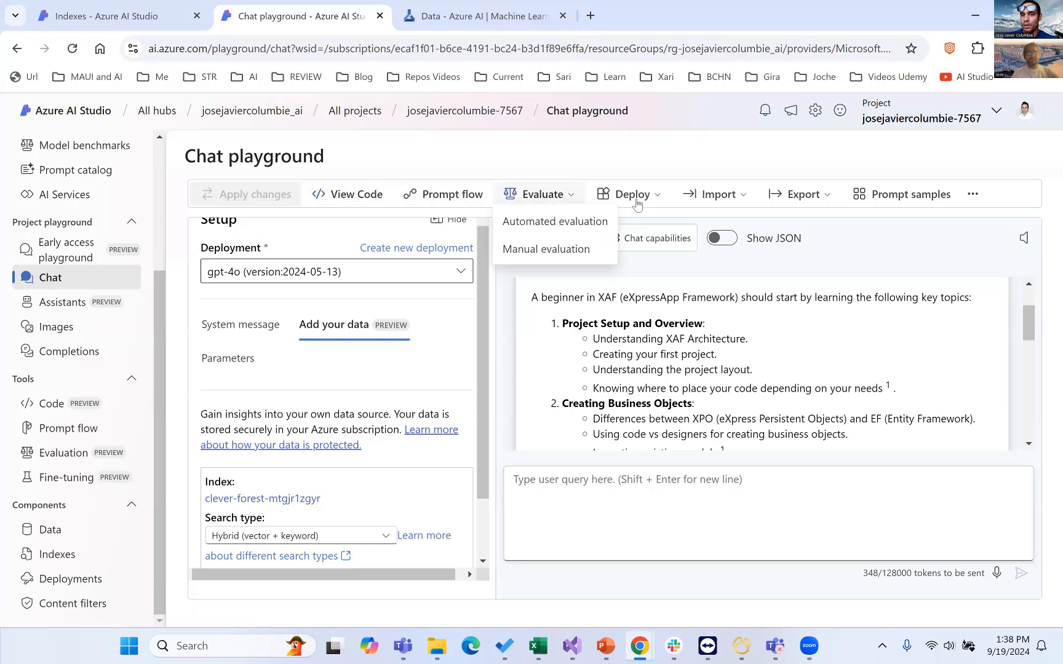
left_click(656, 202)
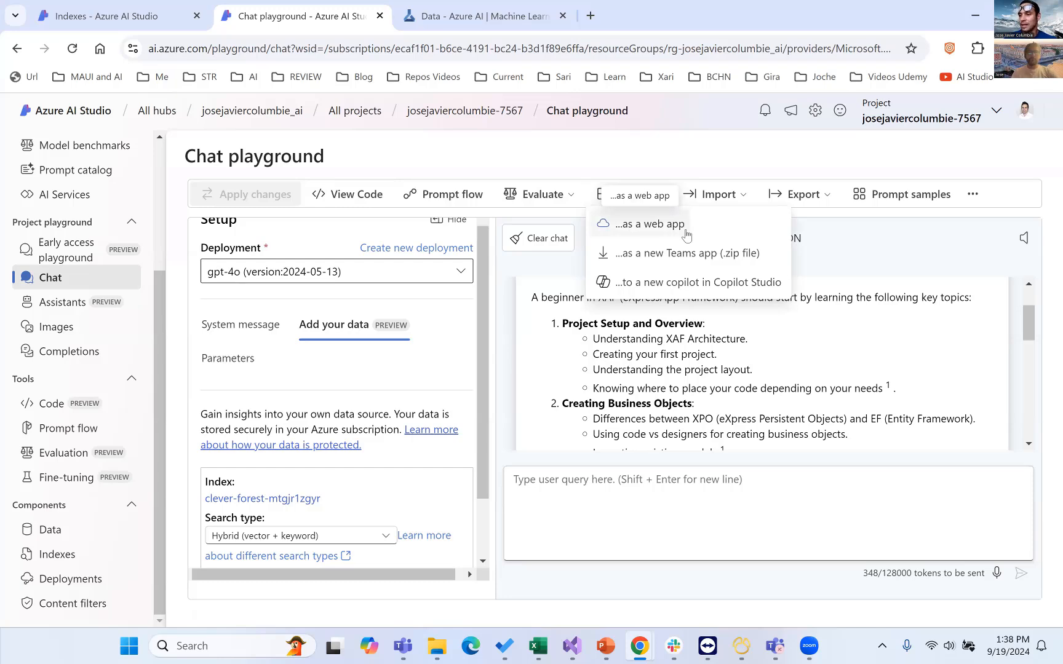
scroll(328, 541, "down", 1)
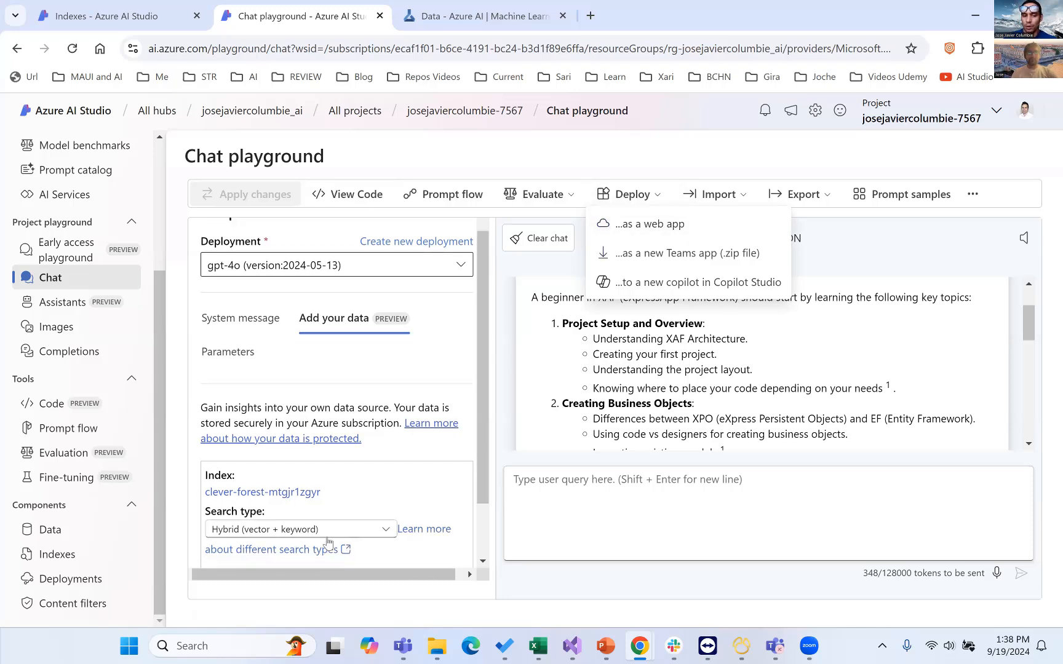
scroll(328, 542, "down", 1)
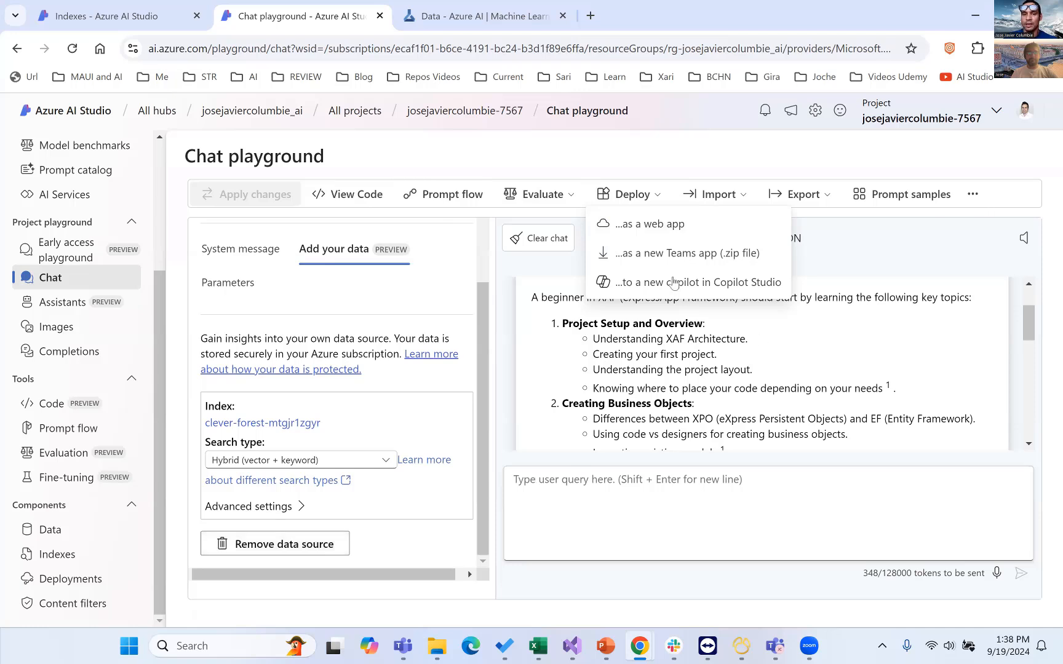
left_click(704, 152)
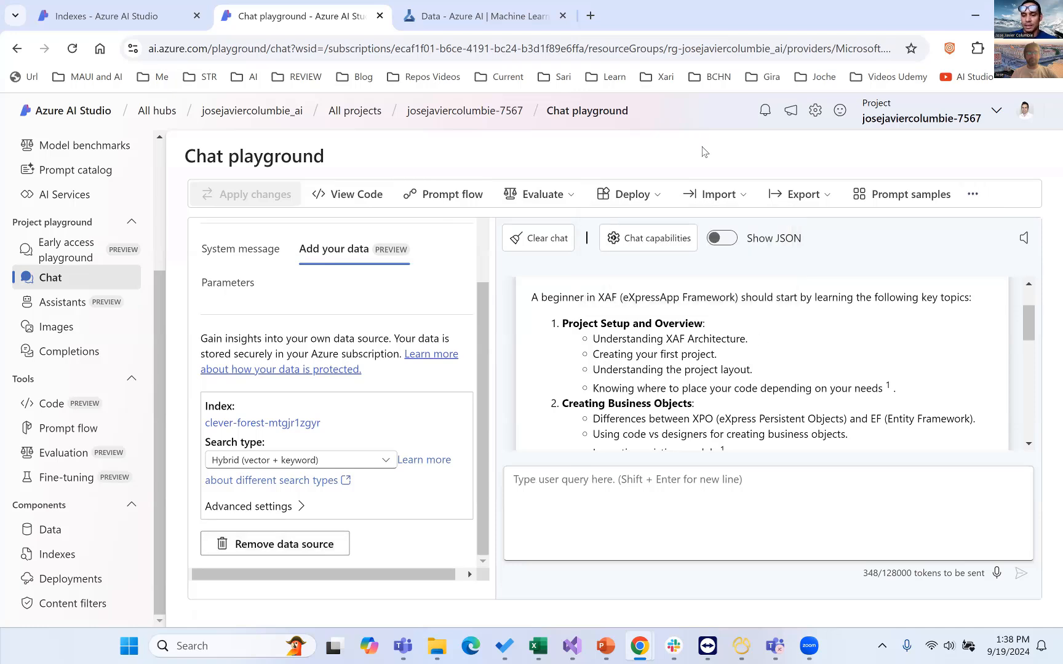